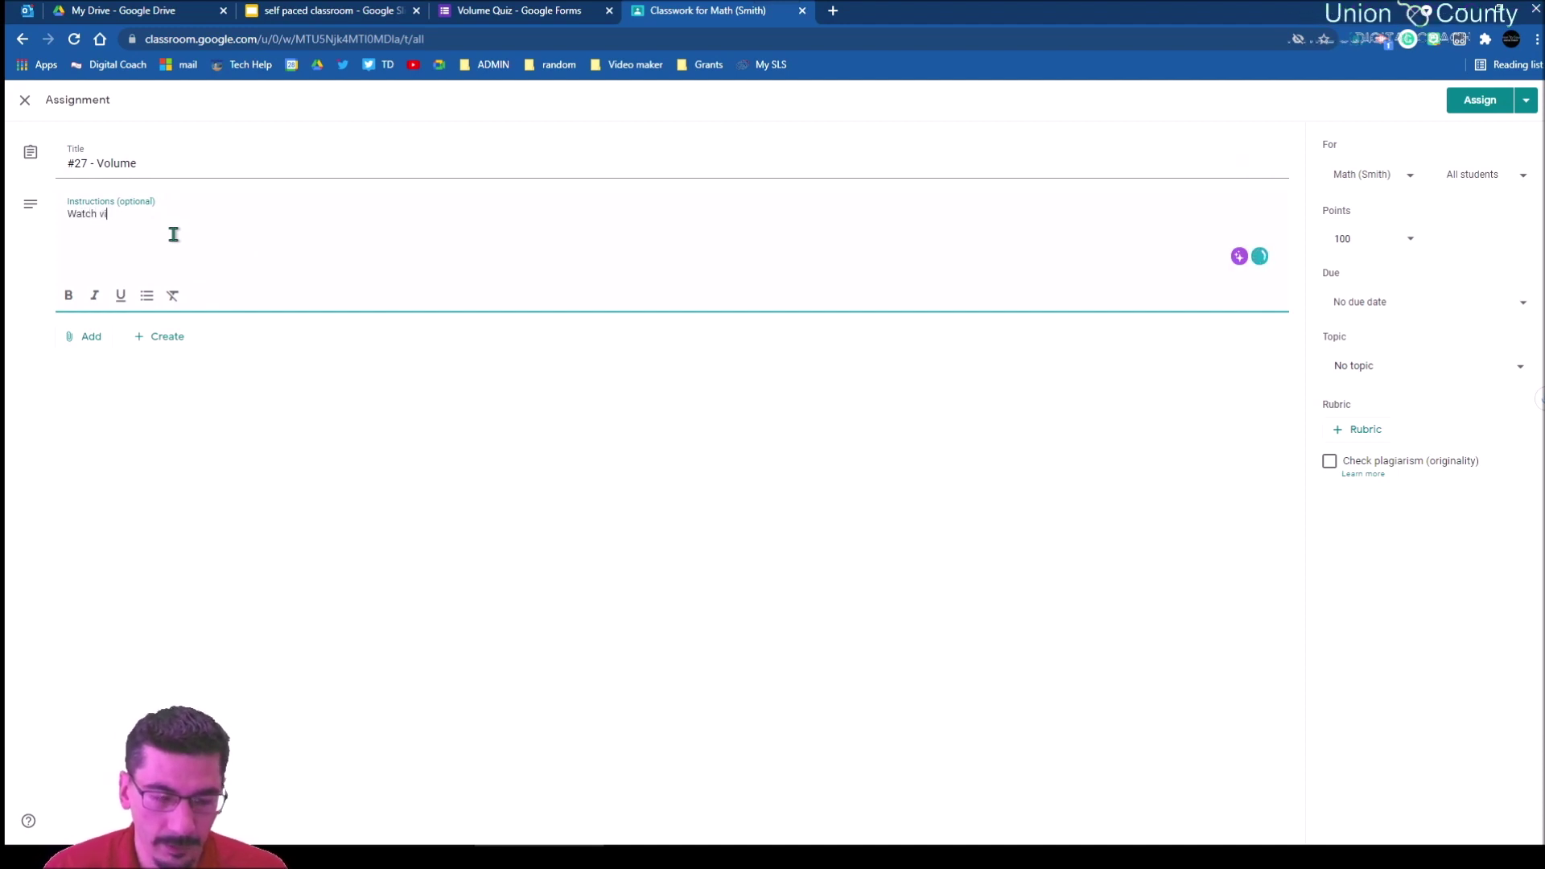
Step: Finish the 'Watch video' instruction in the '#27 - Volume' assignment draft
click(271, 443)
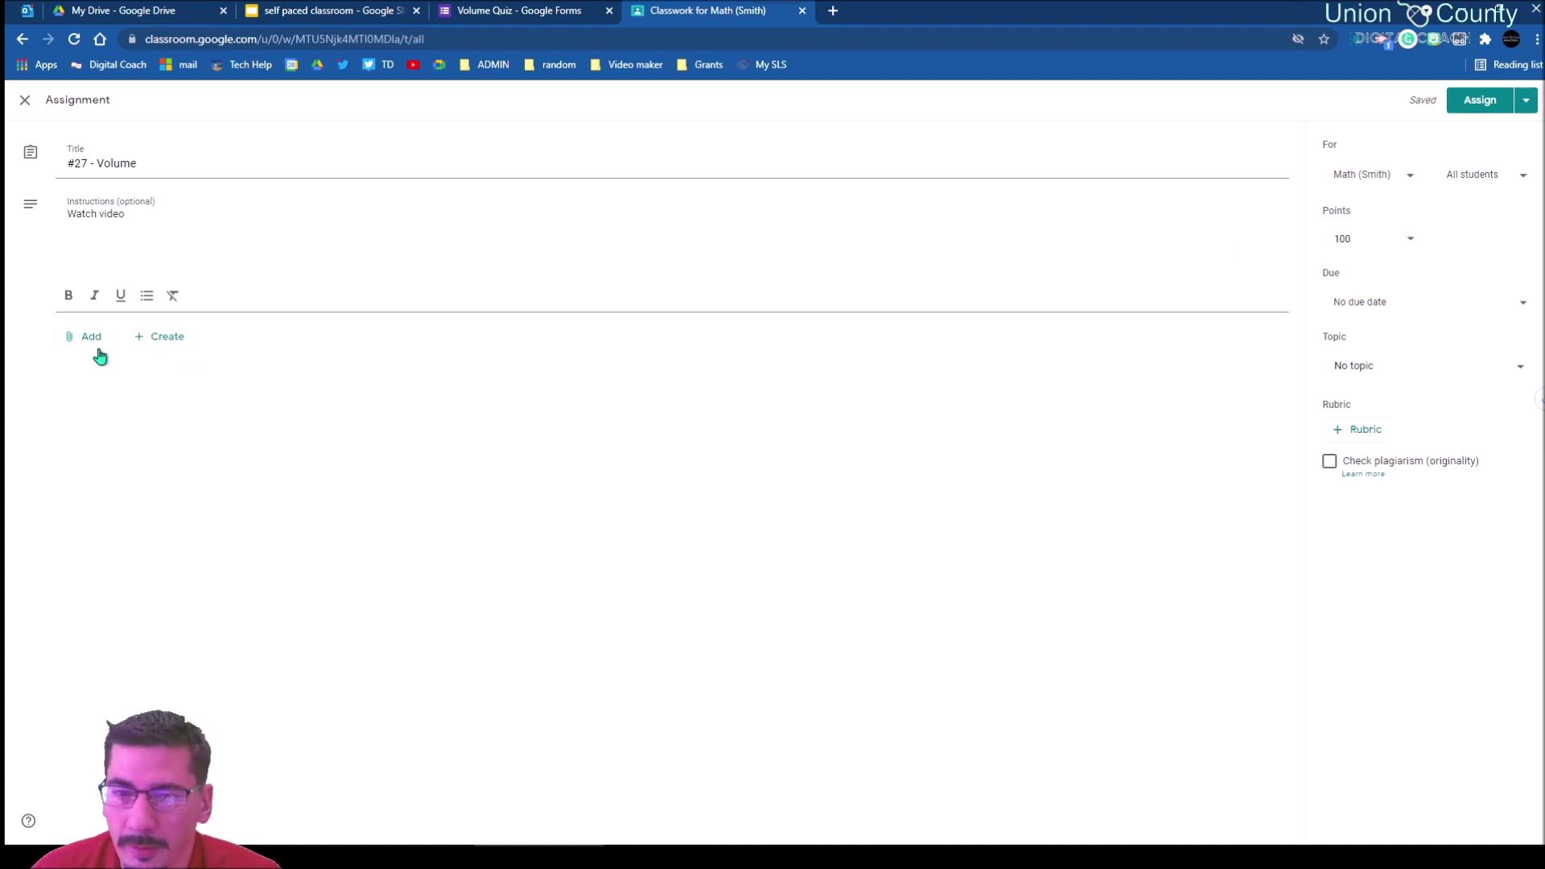
Step: Change the assignment's points from 100 to Ungraded
click(1414, 250)
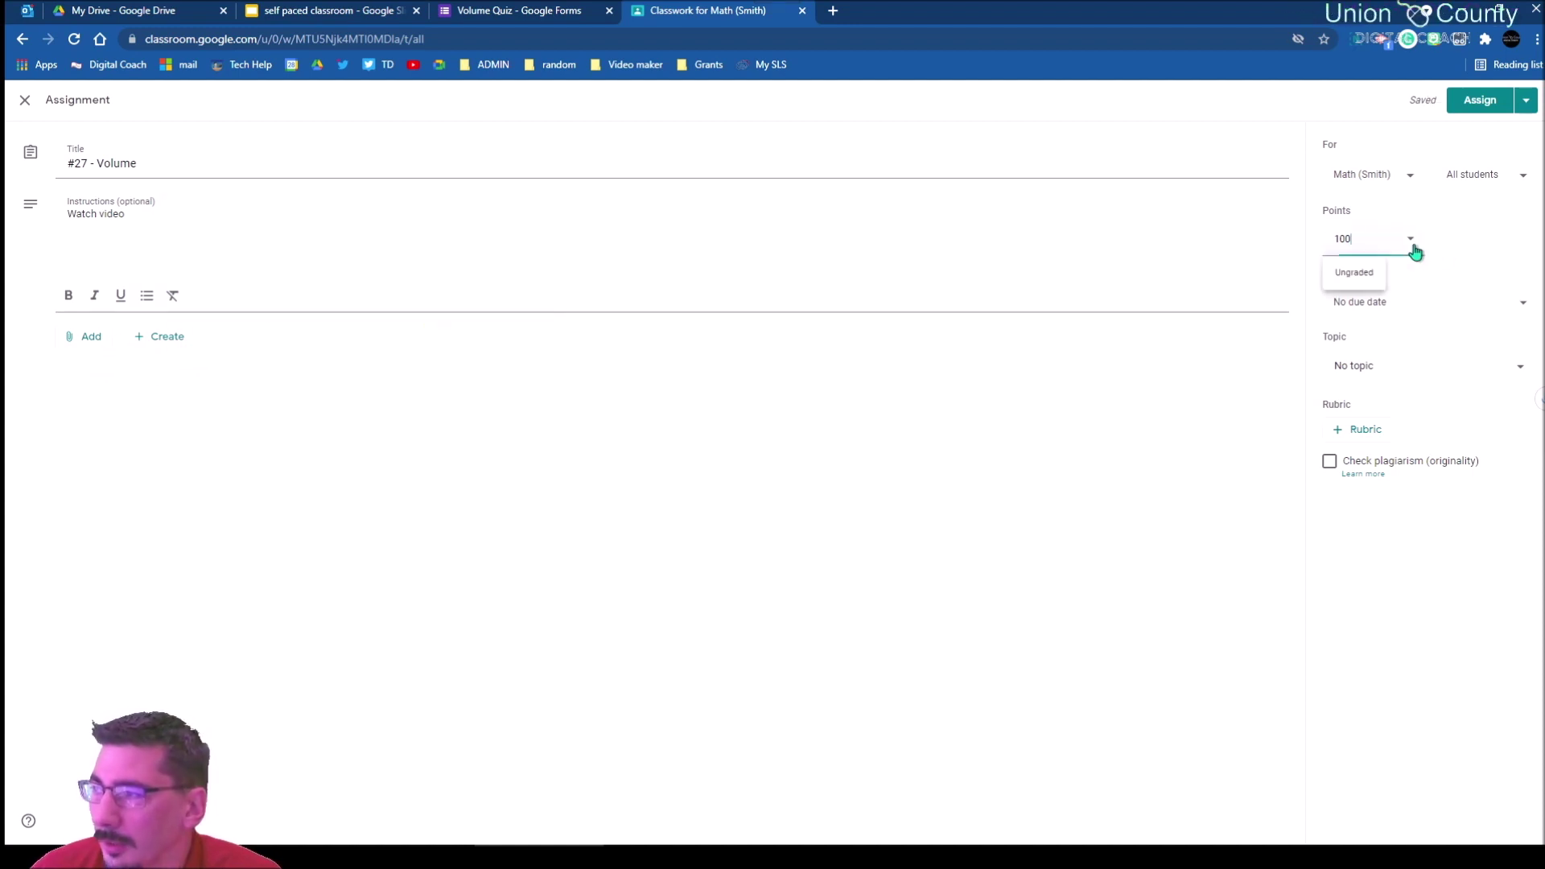
drag(1359, 241, 1293, 245)
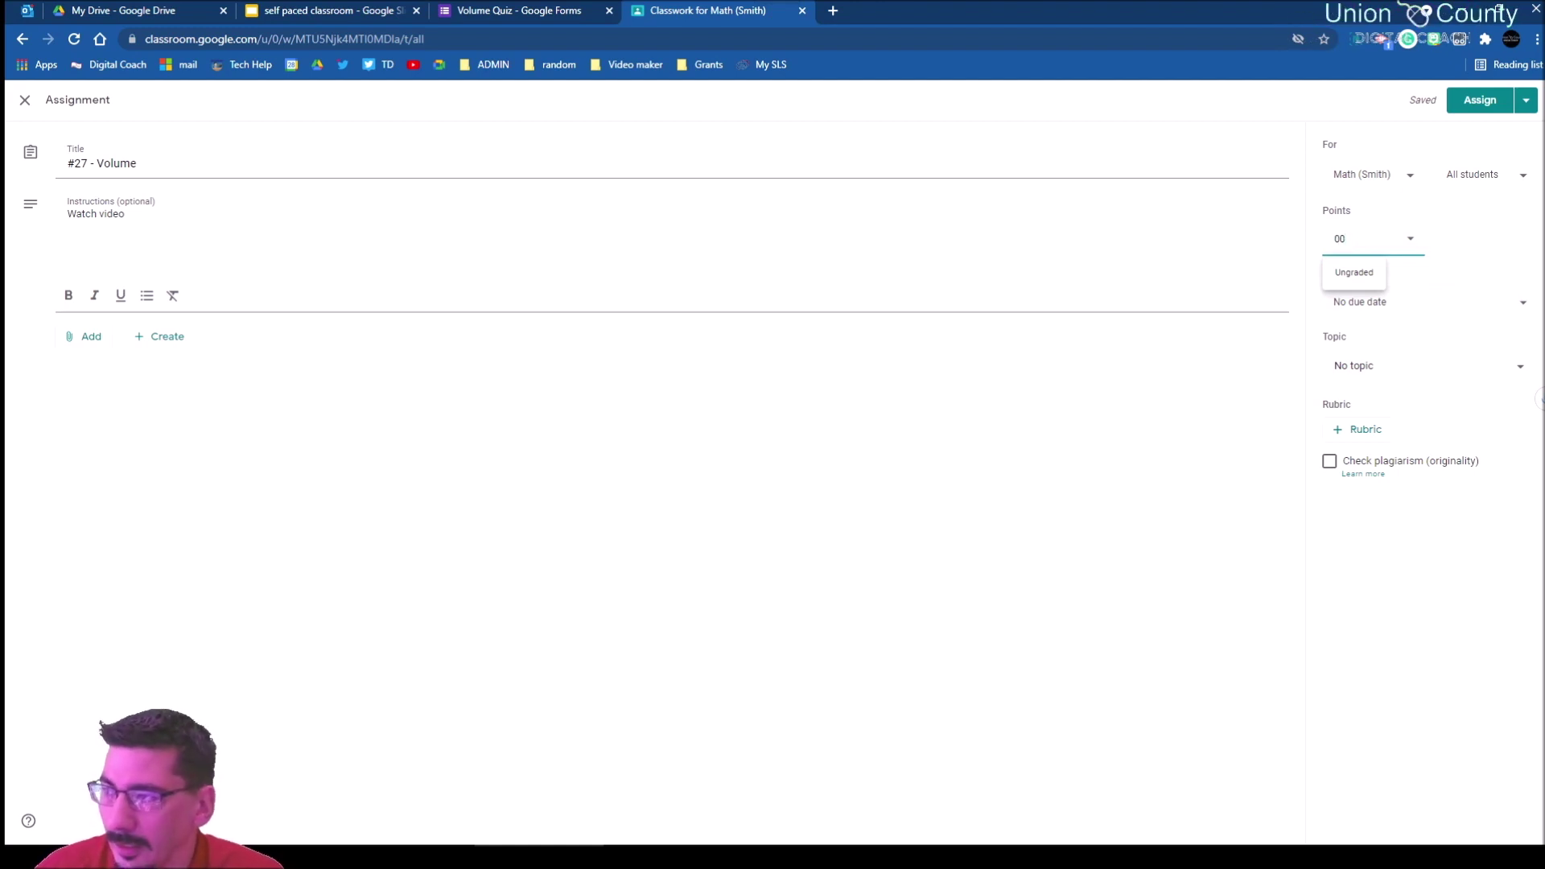
click(1358, 276)
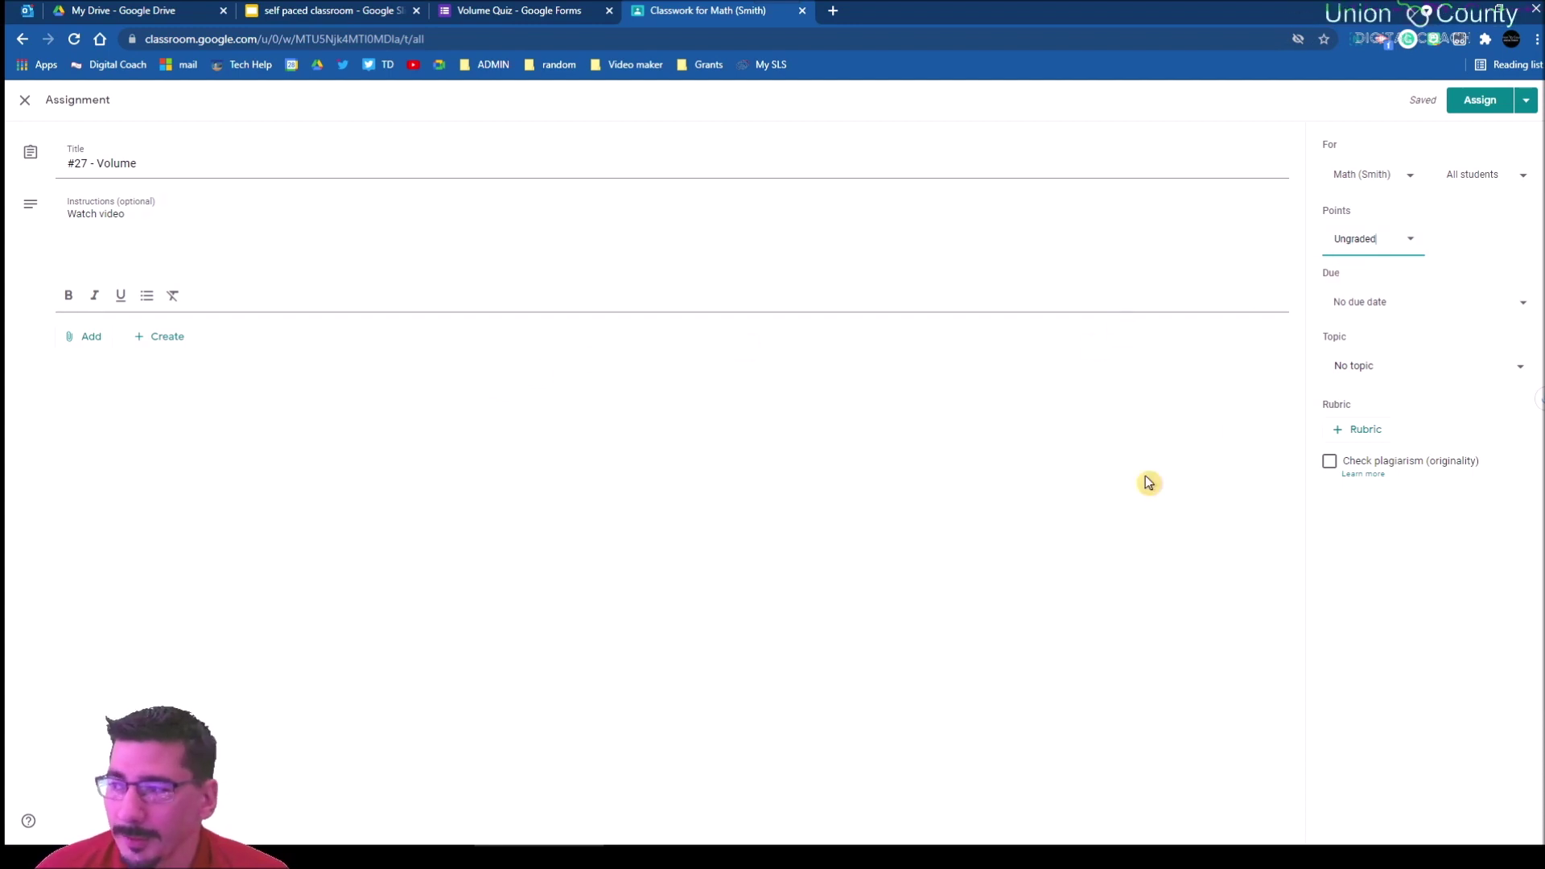
Step: Create a new topic named '3D Fig' and assign it to the assignment
click(1424, 389)
click(1386, 401)
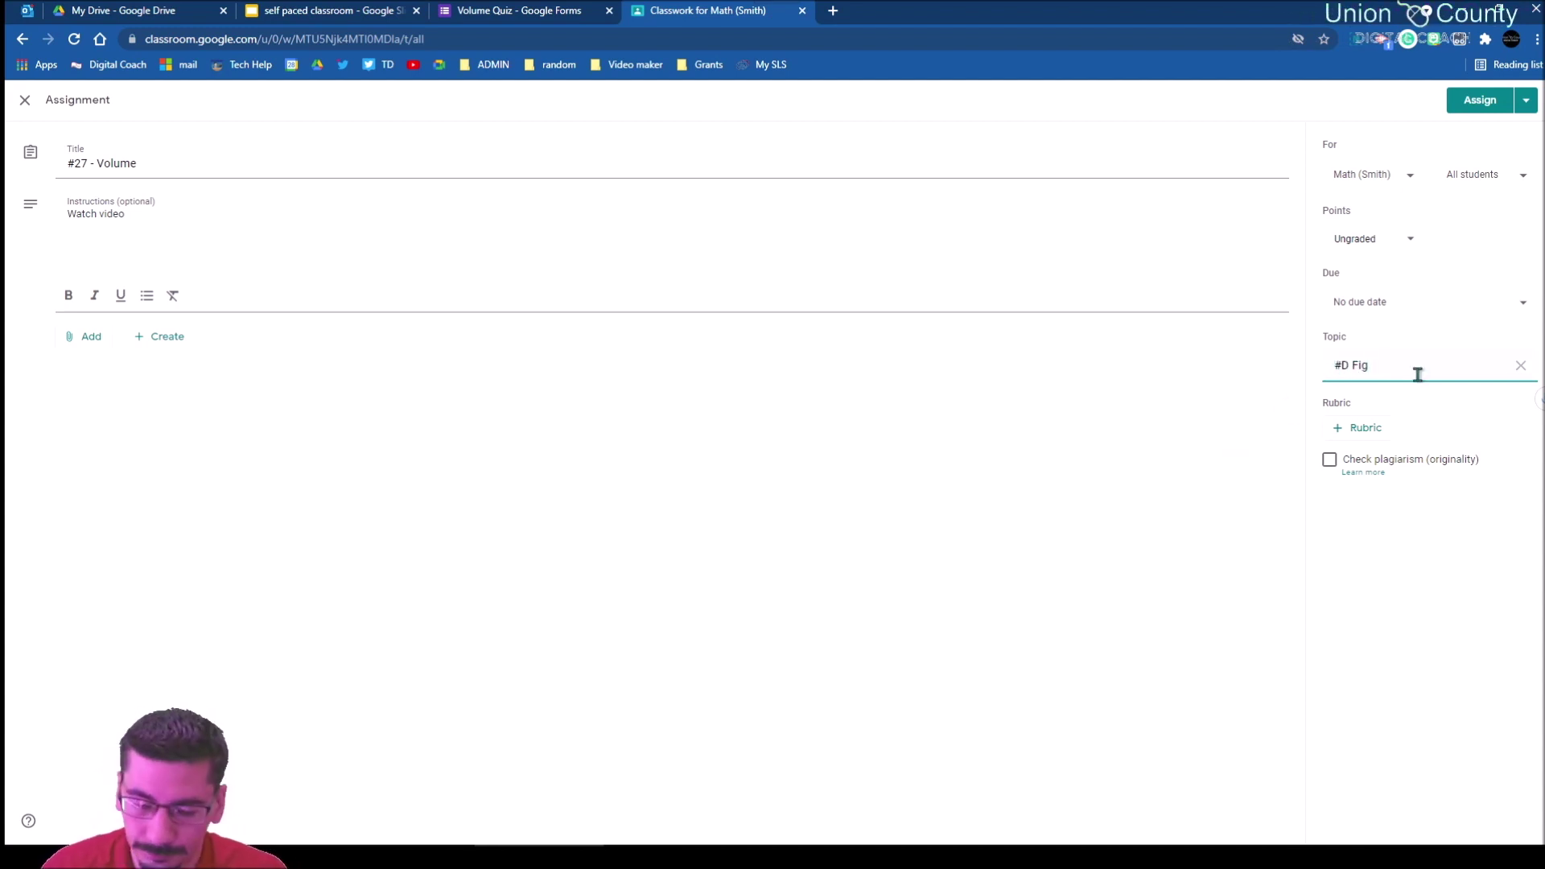
key(Delete)
text(3)
click(1126, 486)
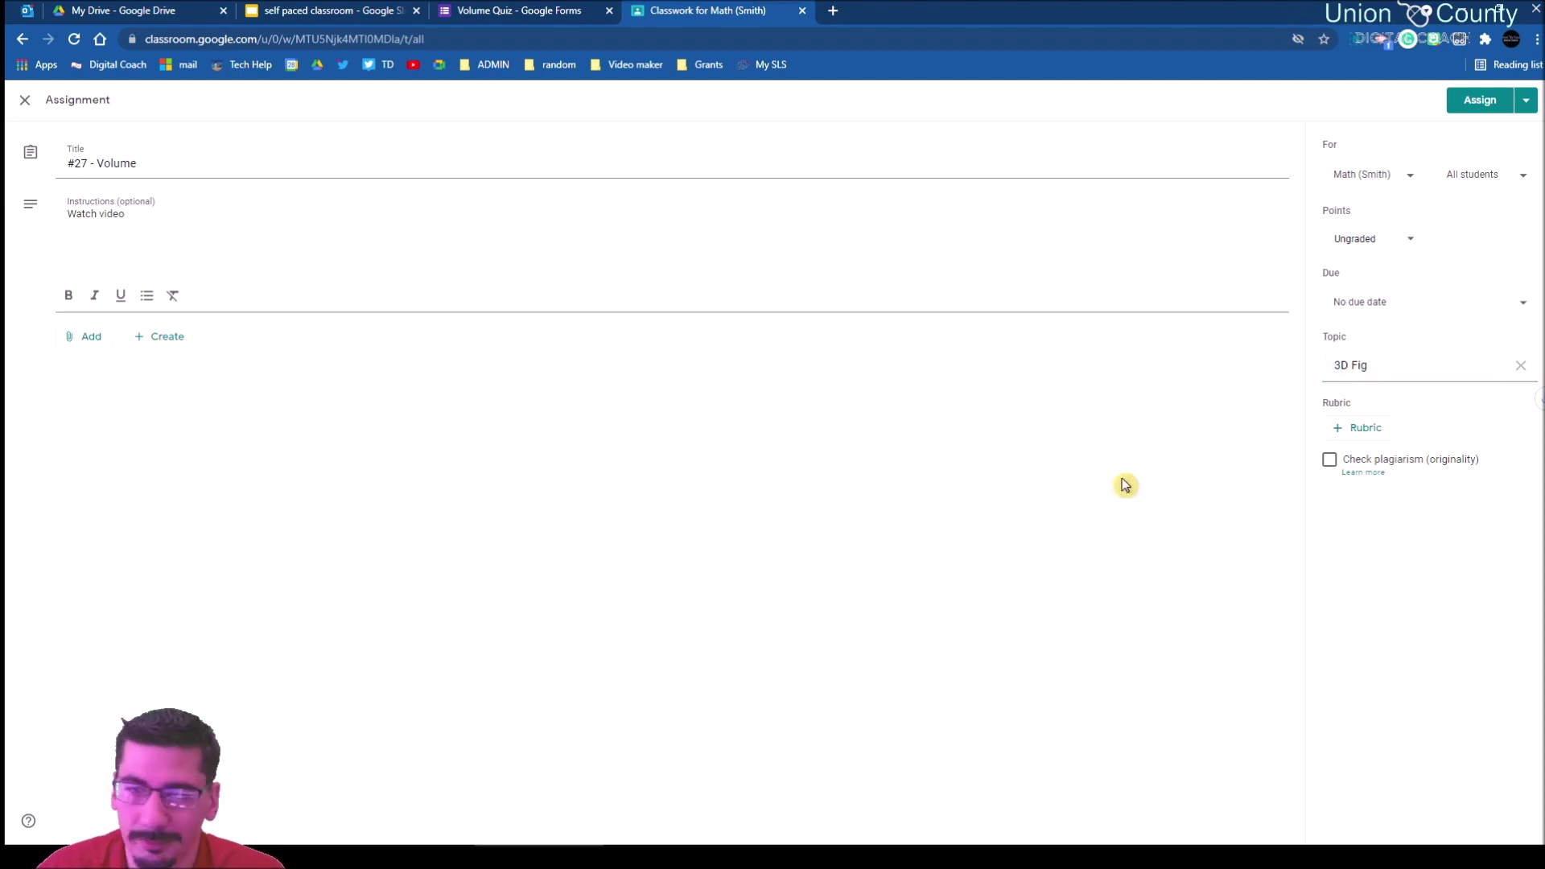
click(181, 234)
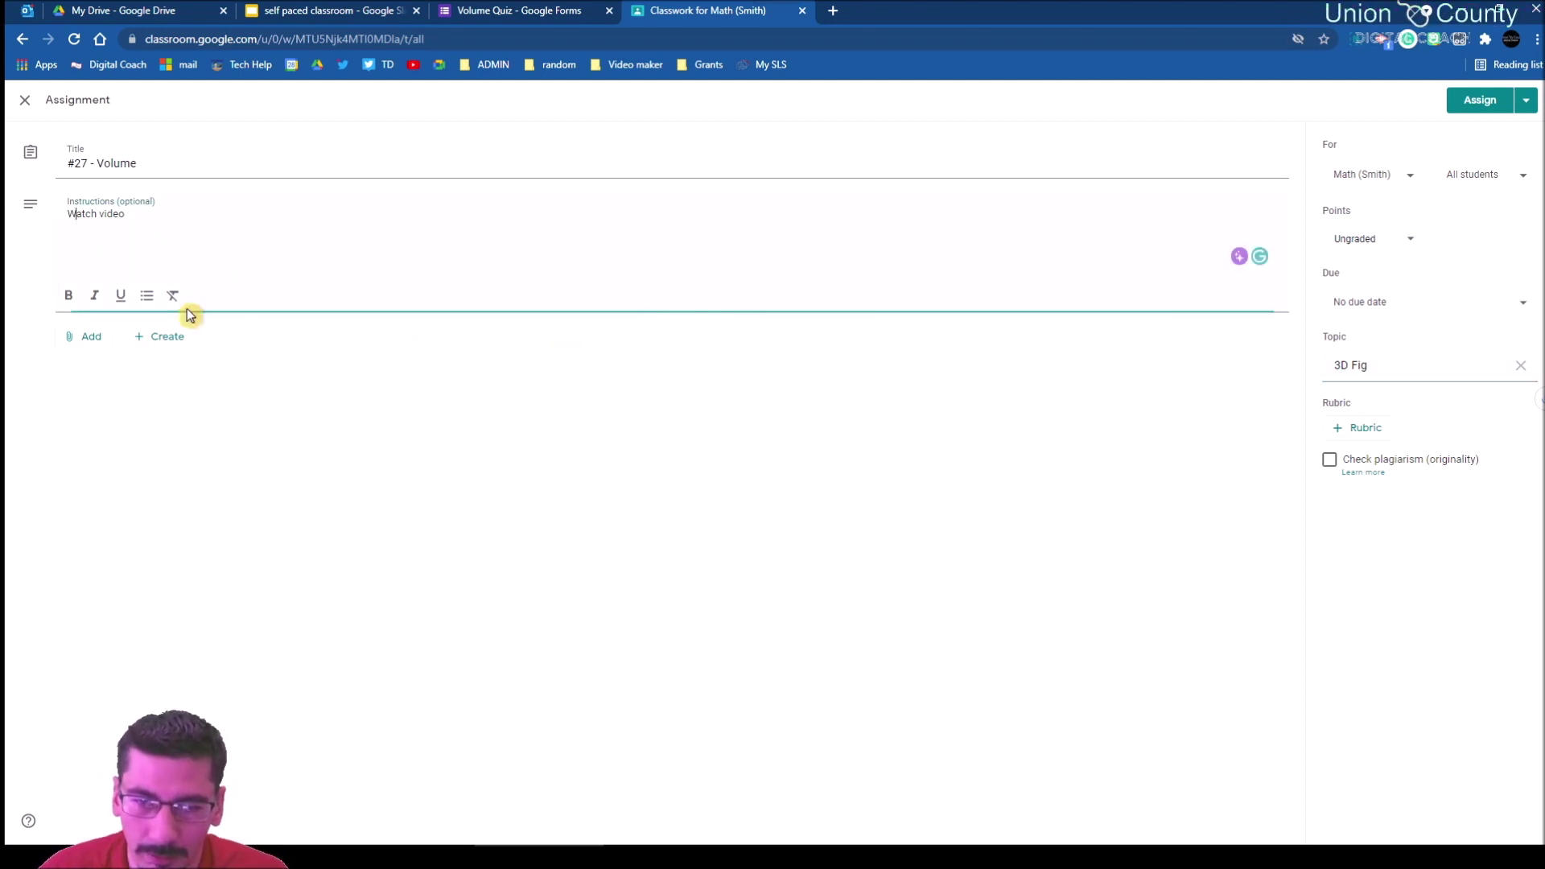
click(81, 343)
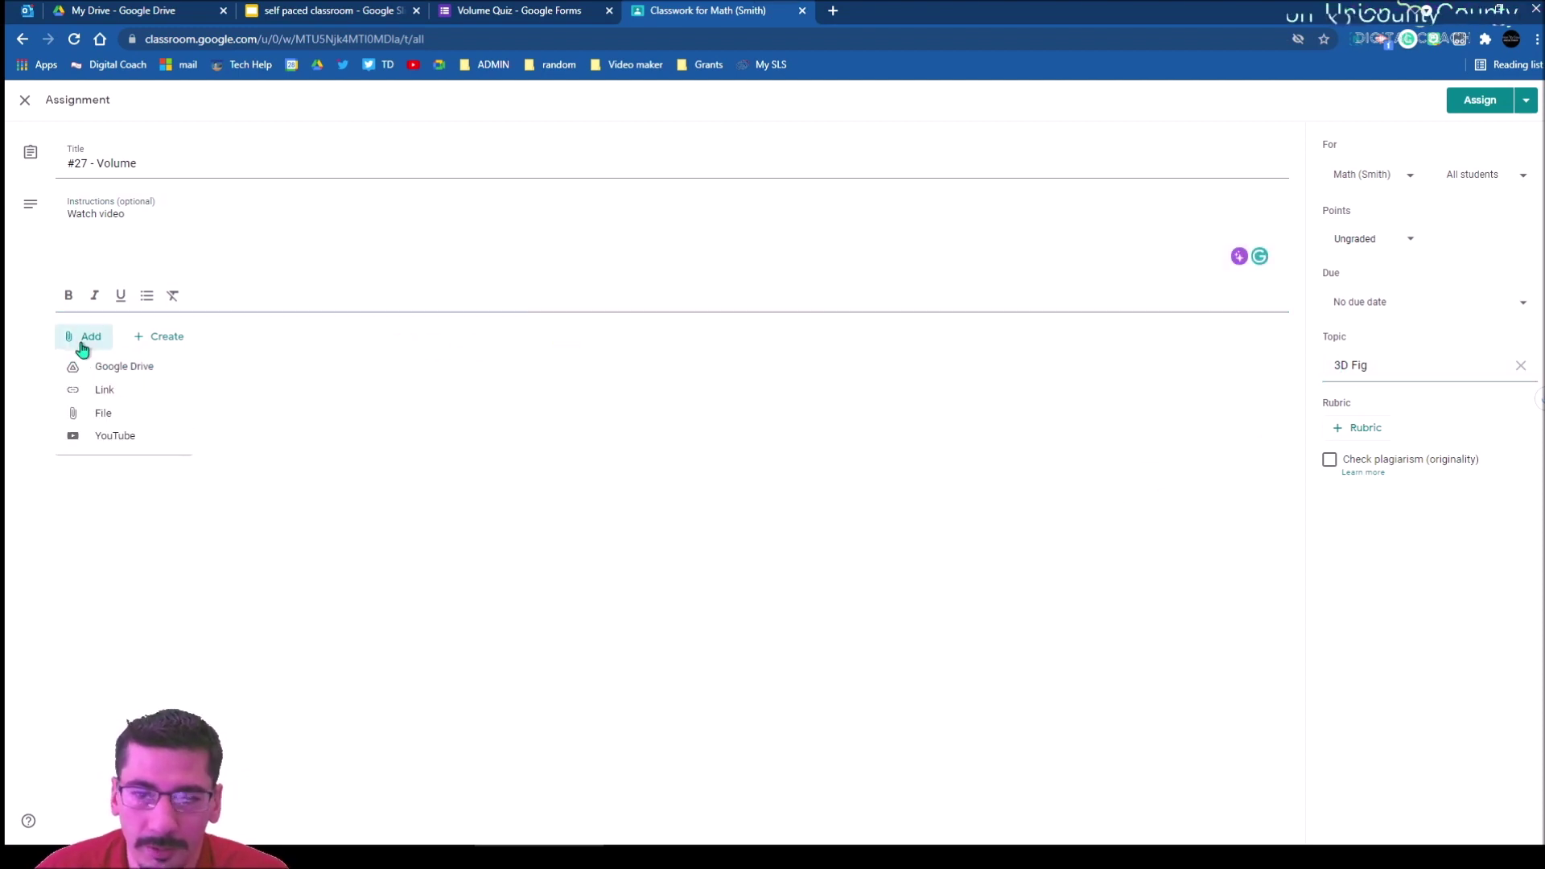
Step: Attach the Khan Academy YouTube video 'Volume: how to measure it' to the assignment
click(107, 439)
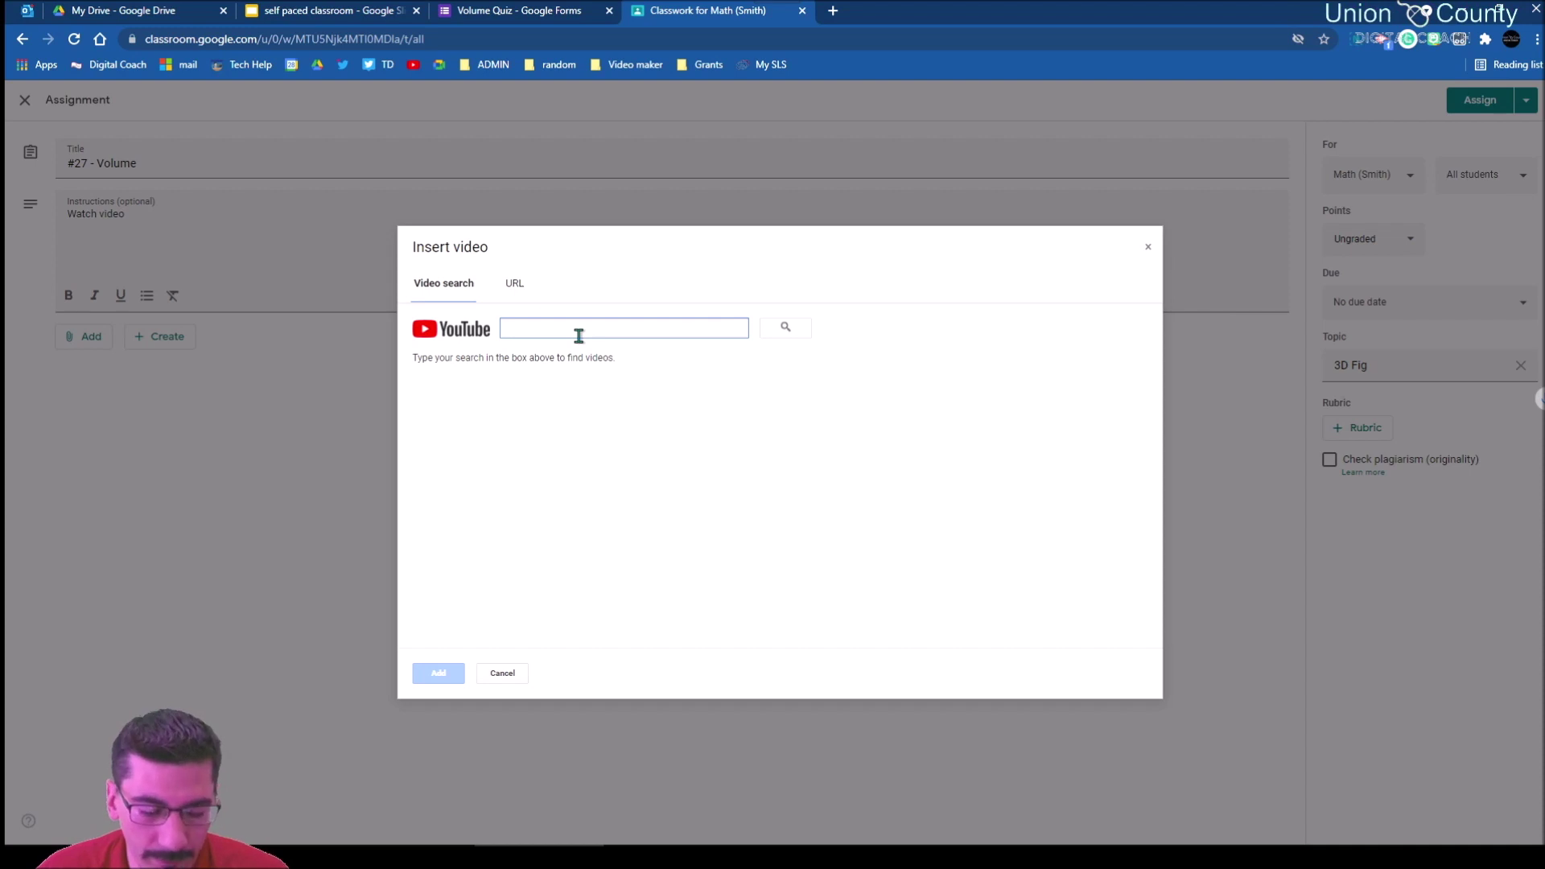
text(volume kh)
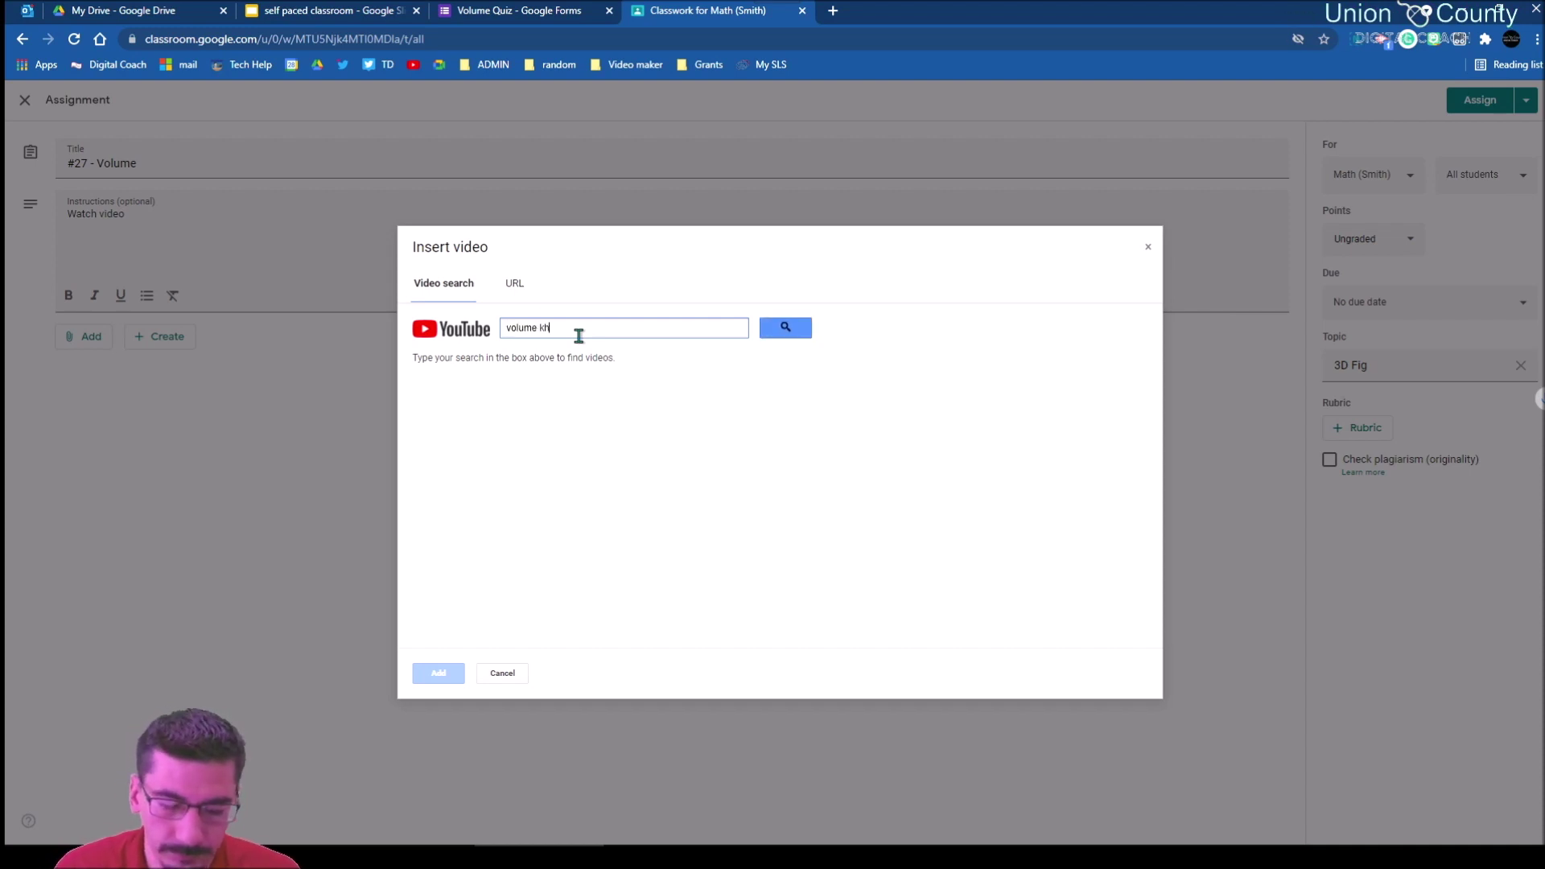
click(785, 328)
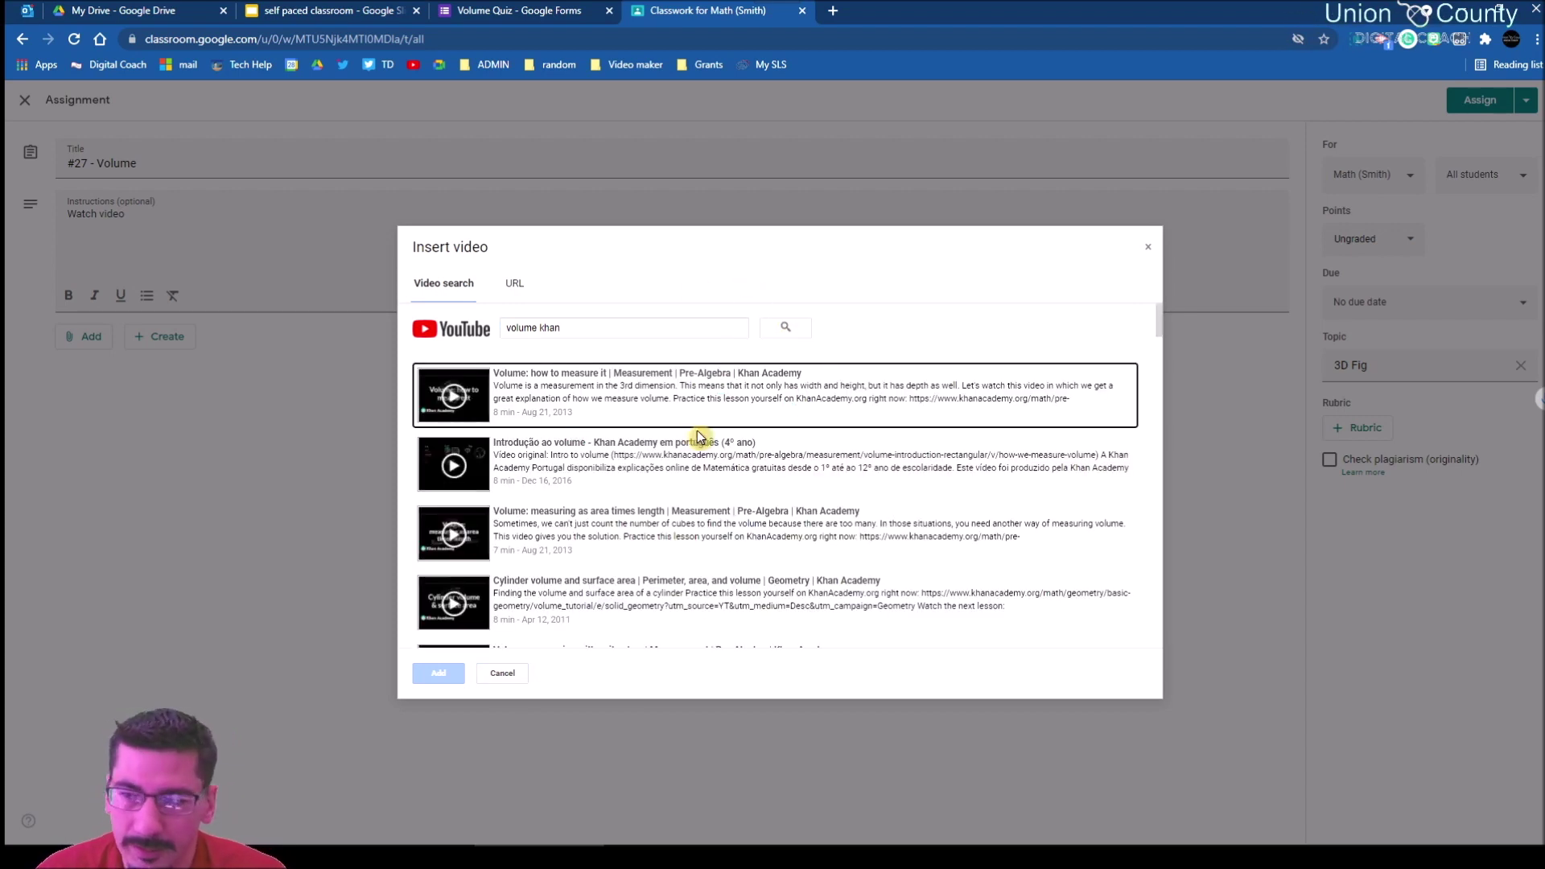
click(459, 408)
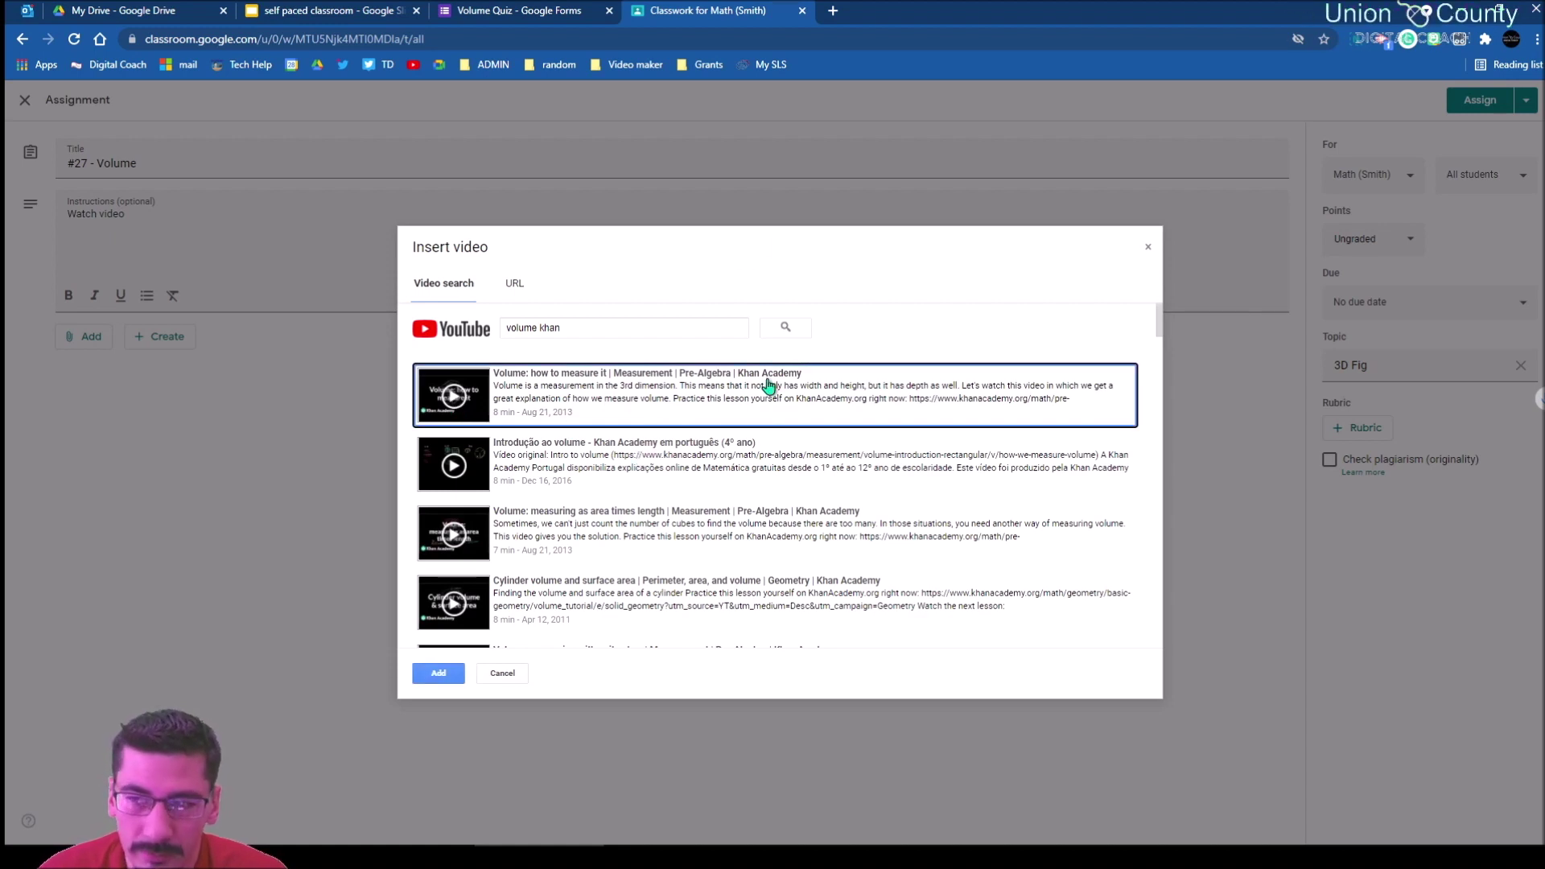
click(438, 673)
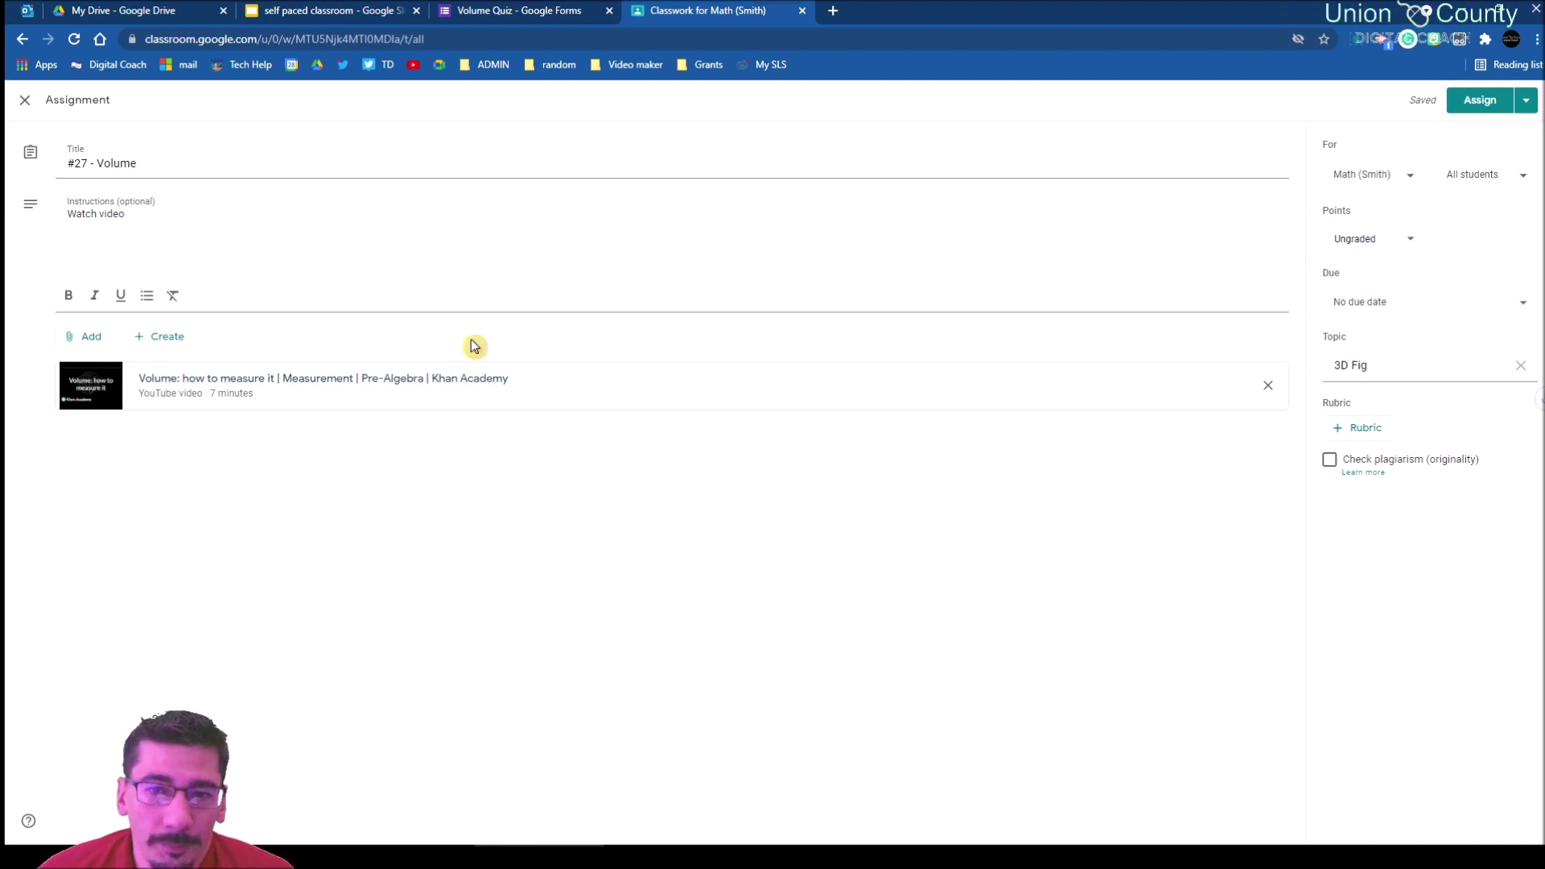
Step: Append '- take notes and do practice problems' to the instructions and post the assignment
click(148, 228)
text(- take notes and do practice problems)
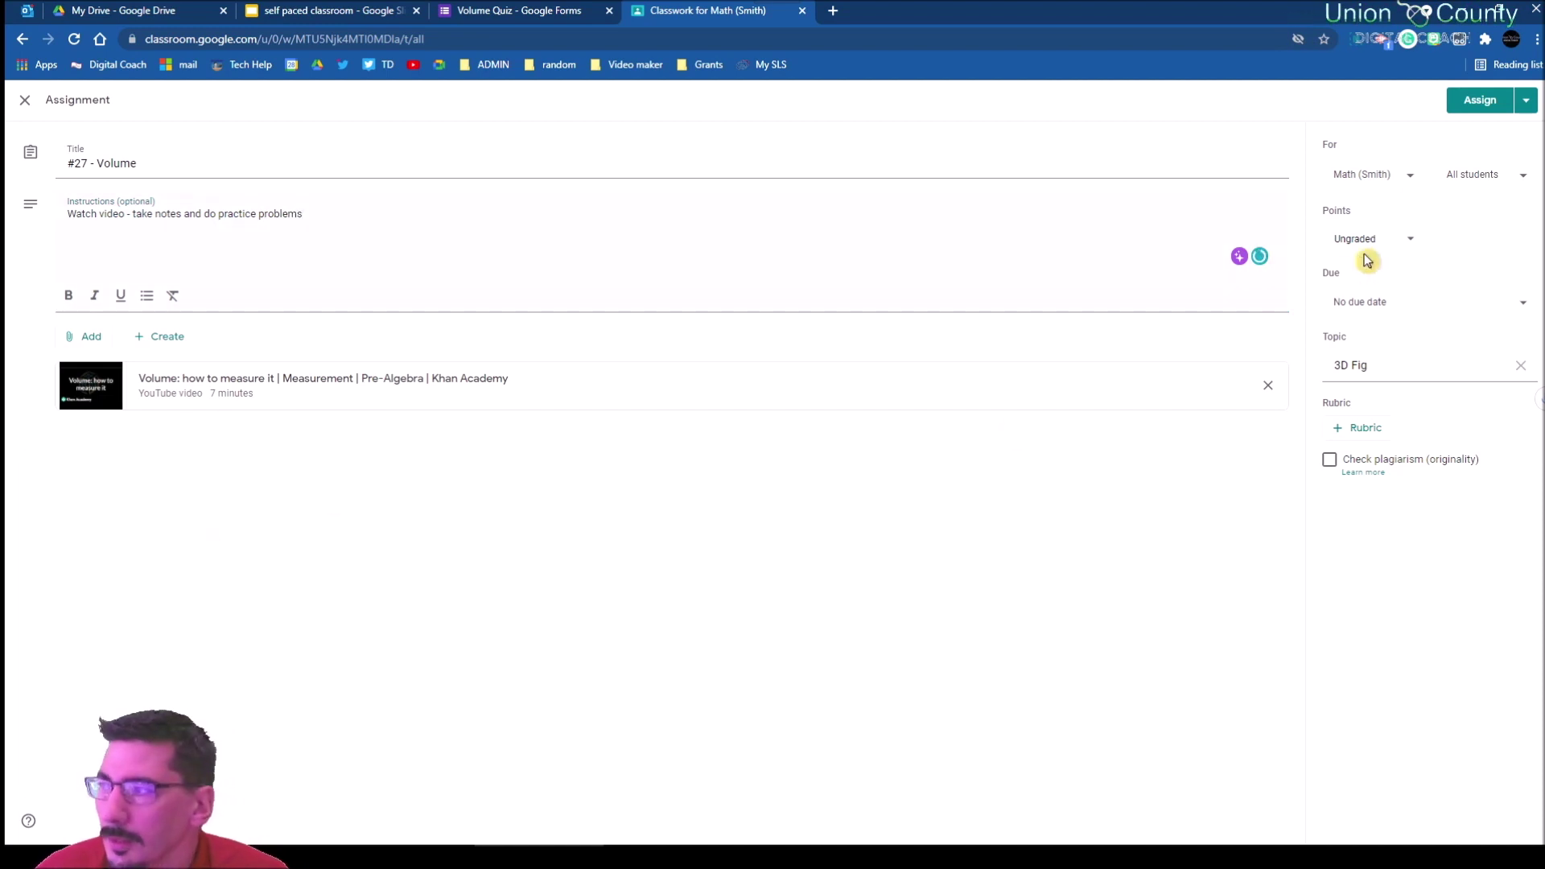
click(1472, 109)
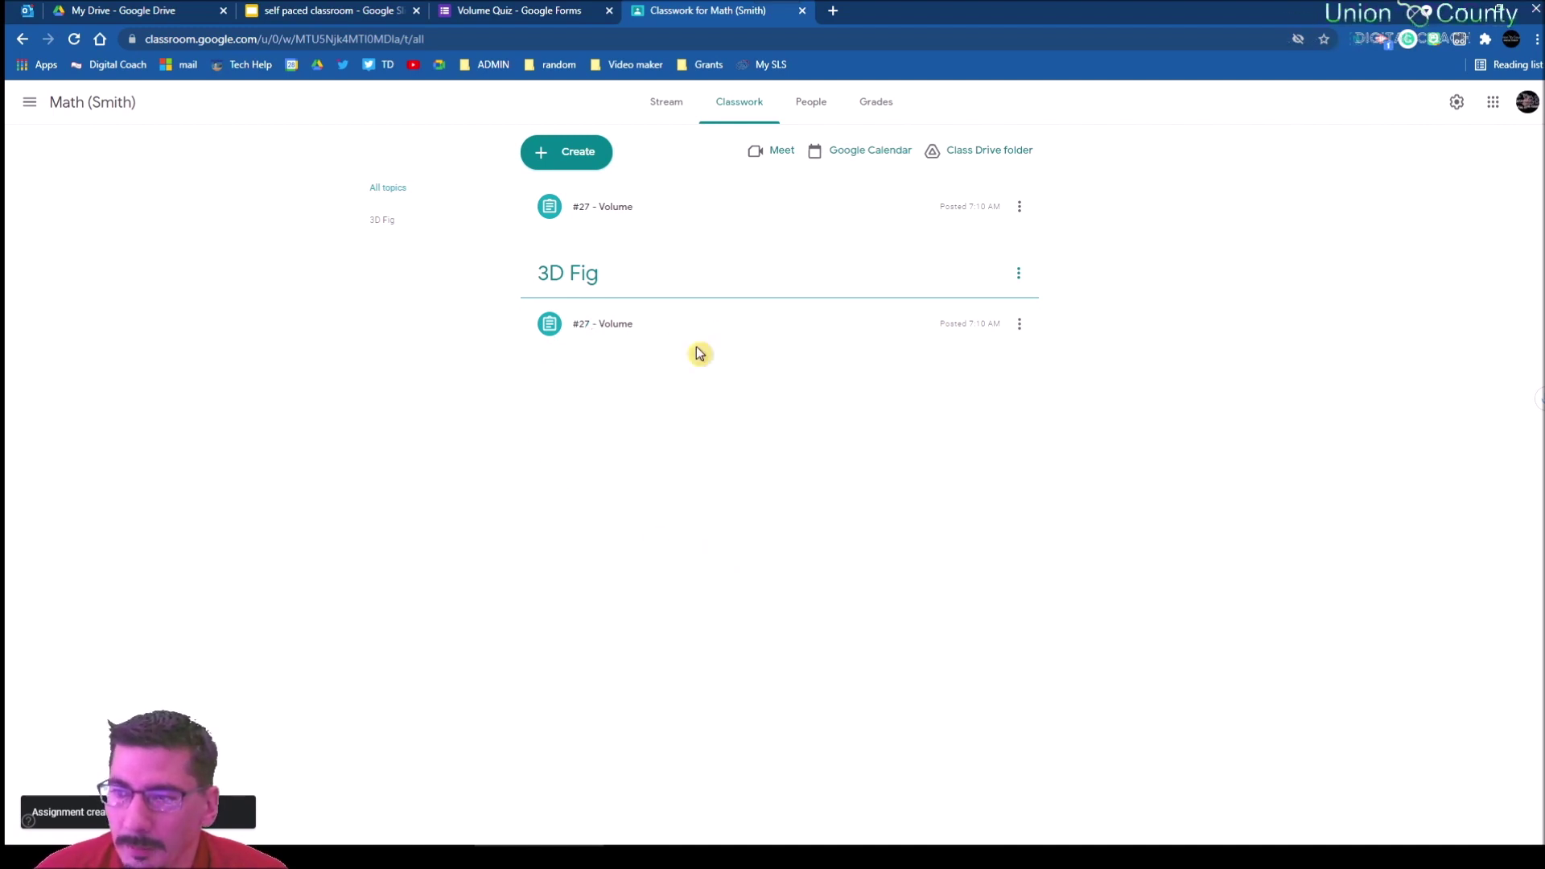
Step: Create an assignment titled '#28 - practice volume' with instructions 'do page 414 #1-3, #23'
click(539, 168)
click(581, 193)
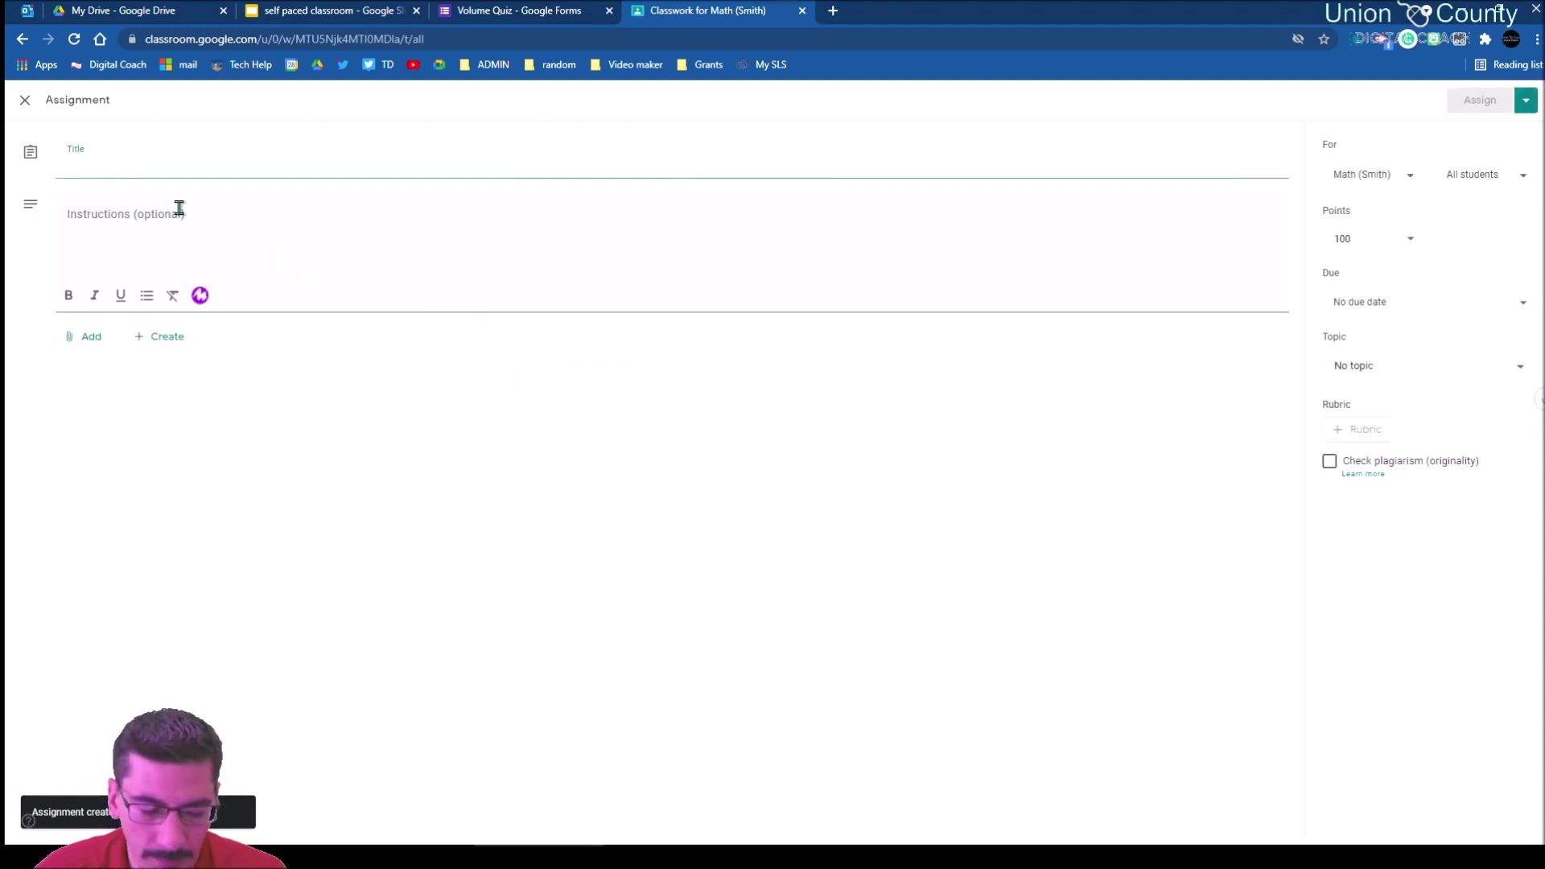
text(#2)
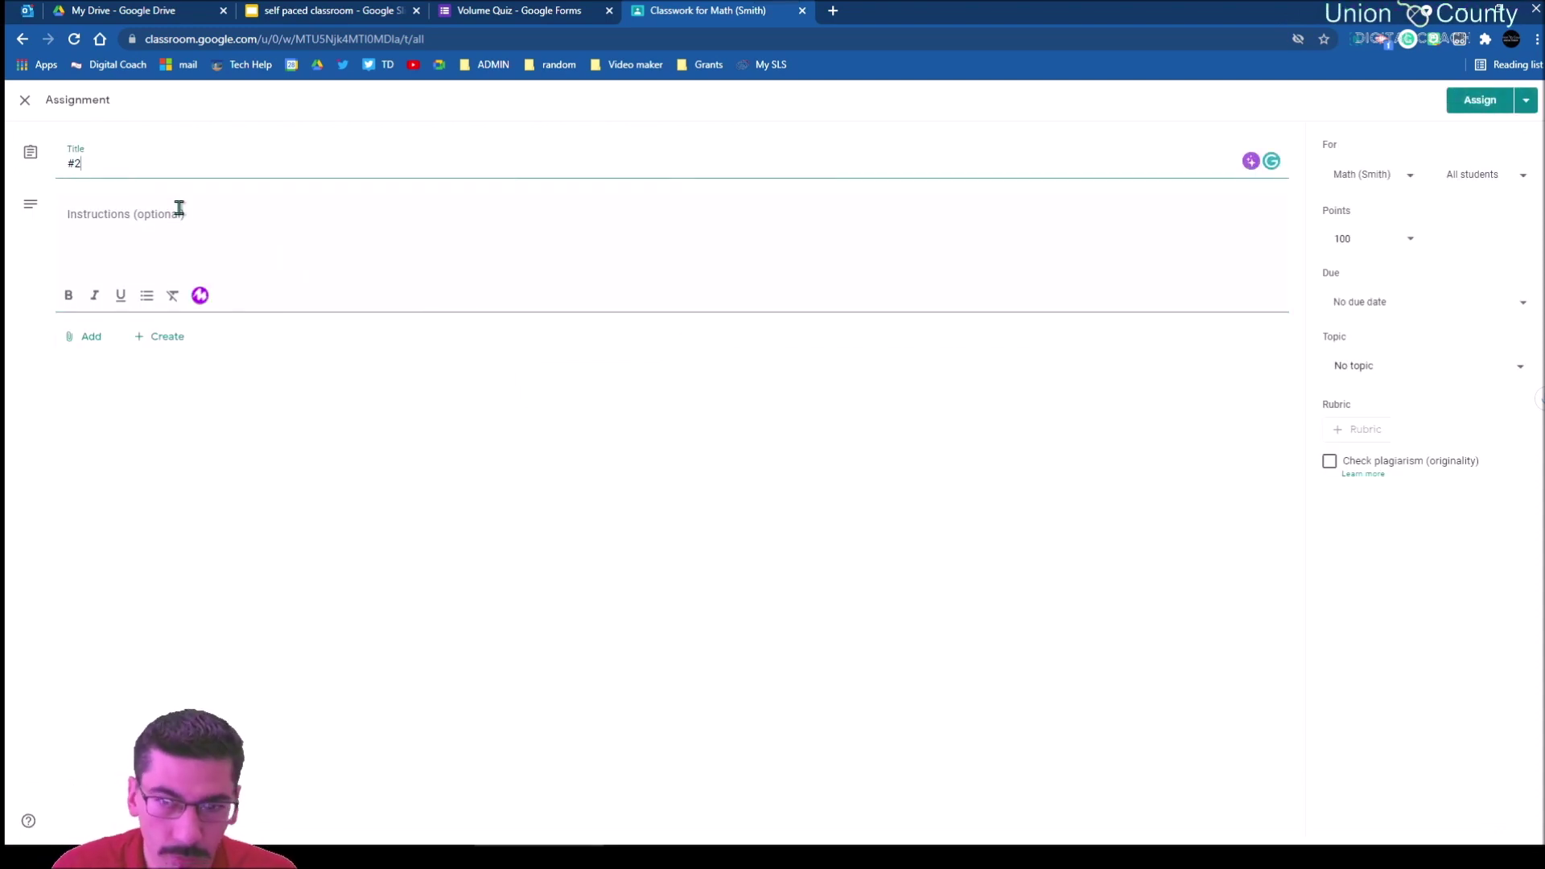
text(8 -)
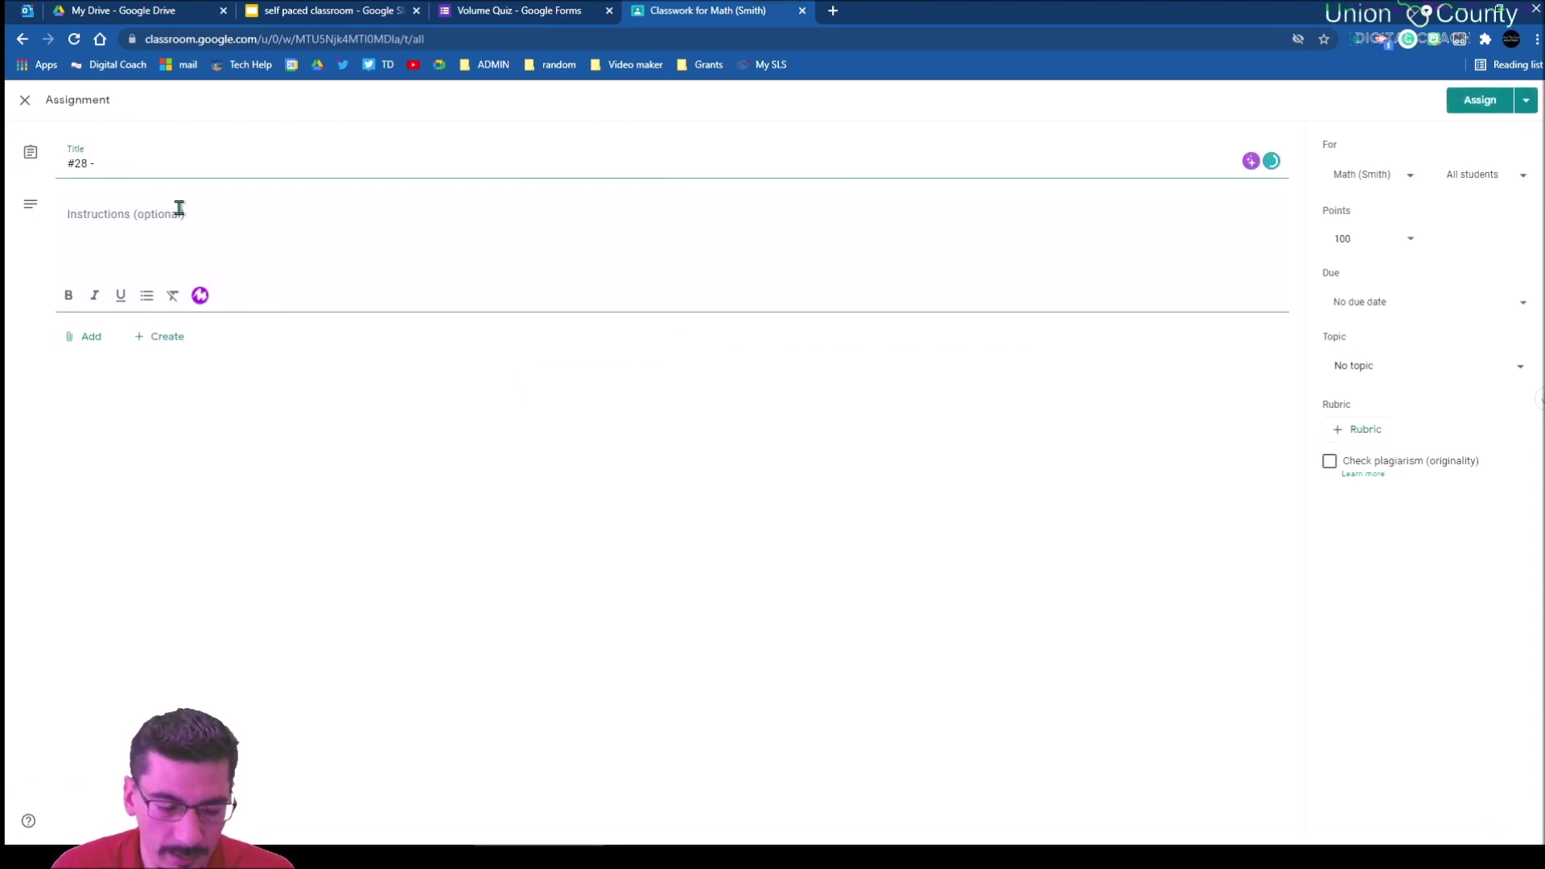
text( practice volume)
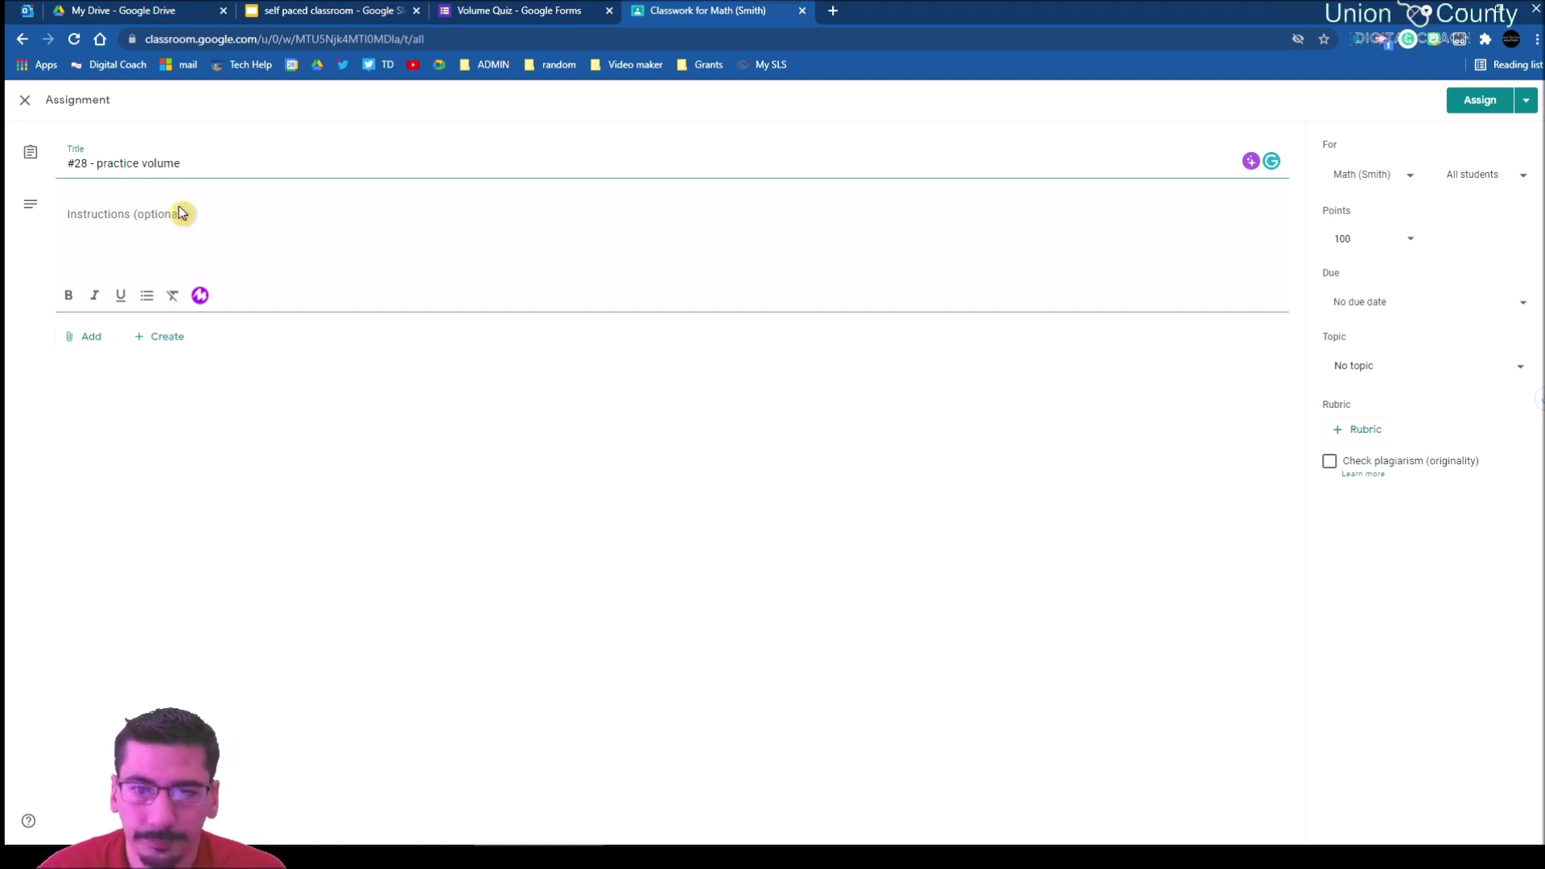
click(180, 217)
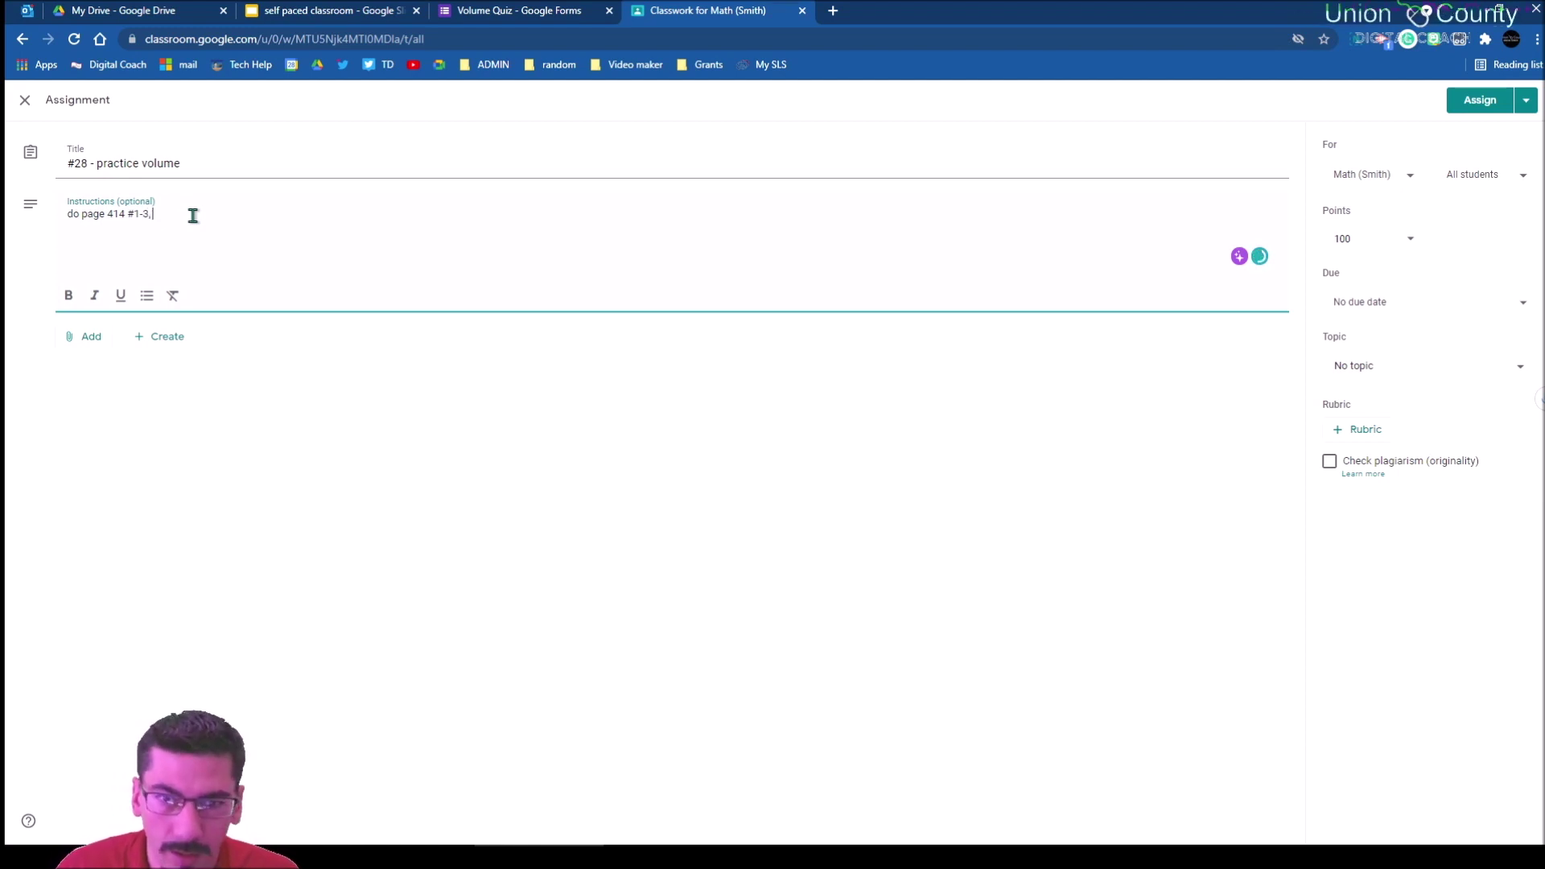
text(#23)
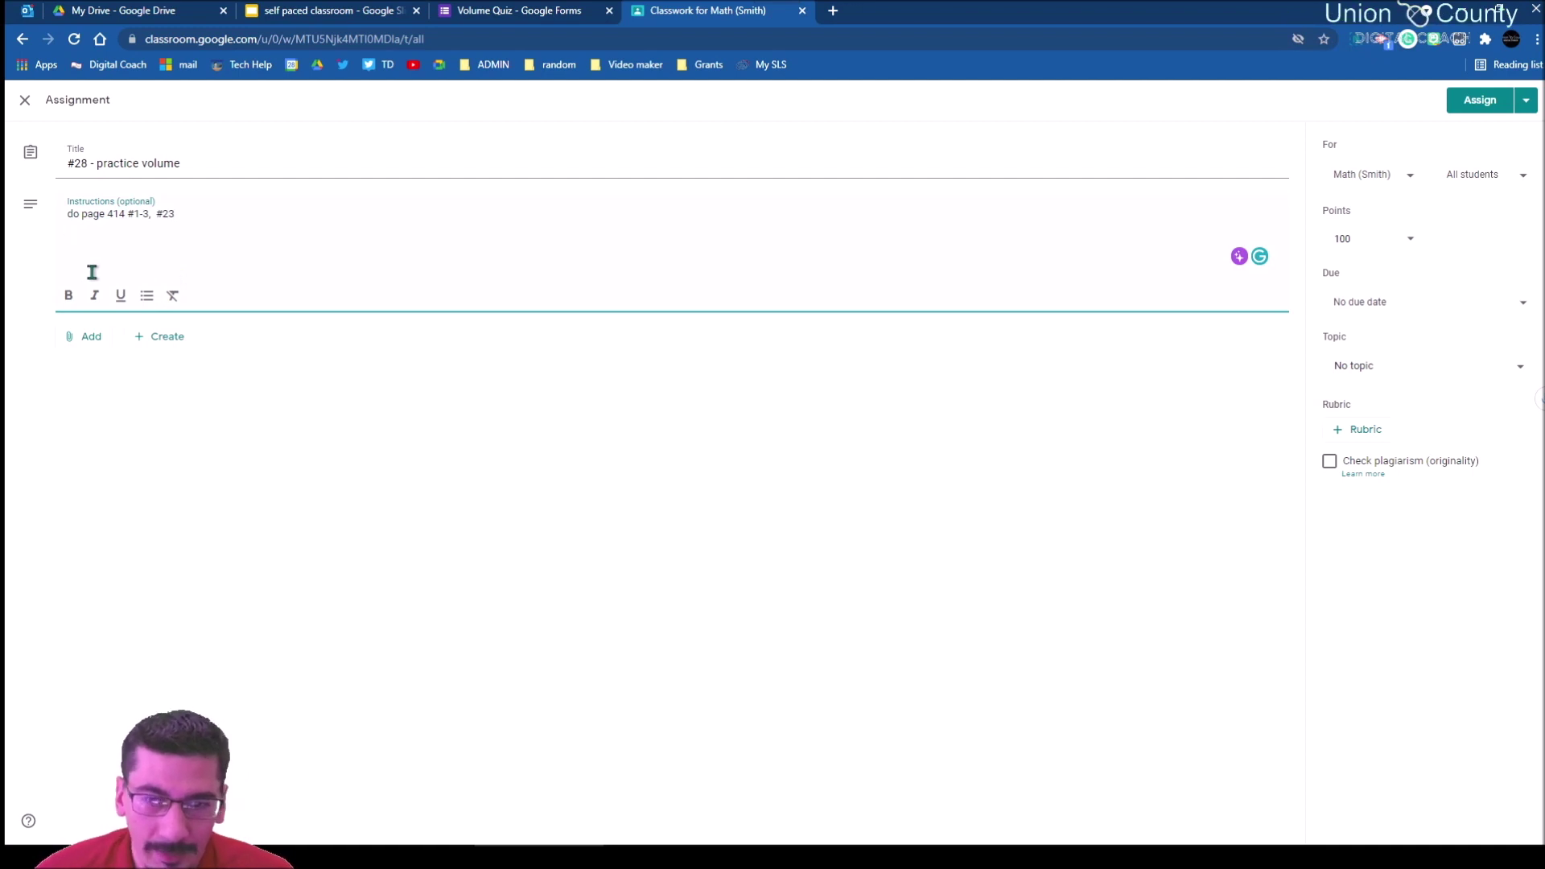
Step: File the #28 assignment under the 3D Fig topic and post it
click(68, 339)
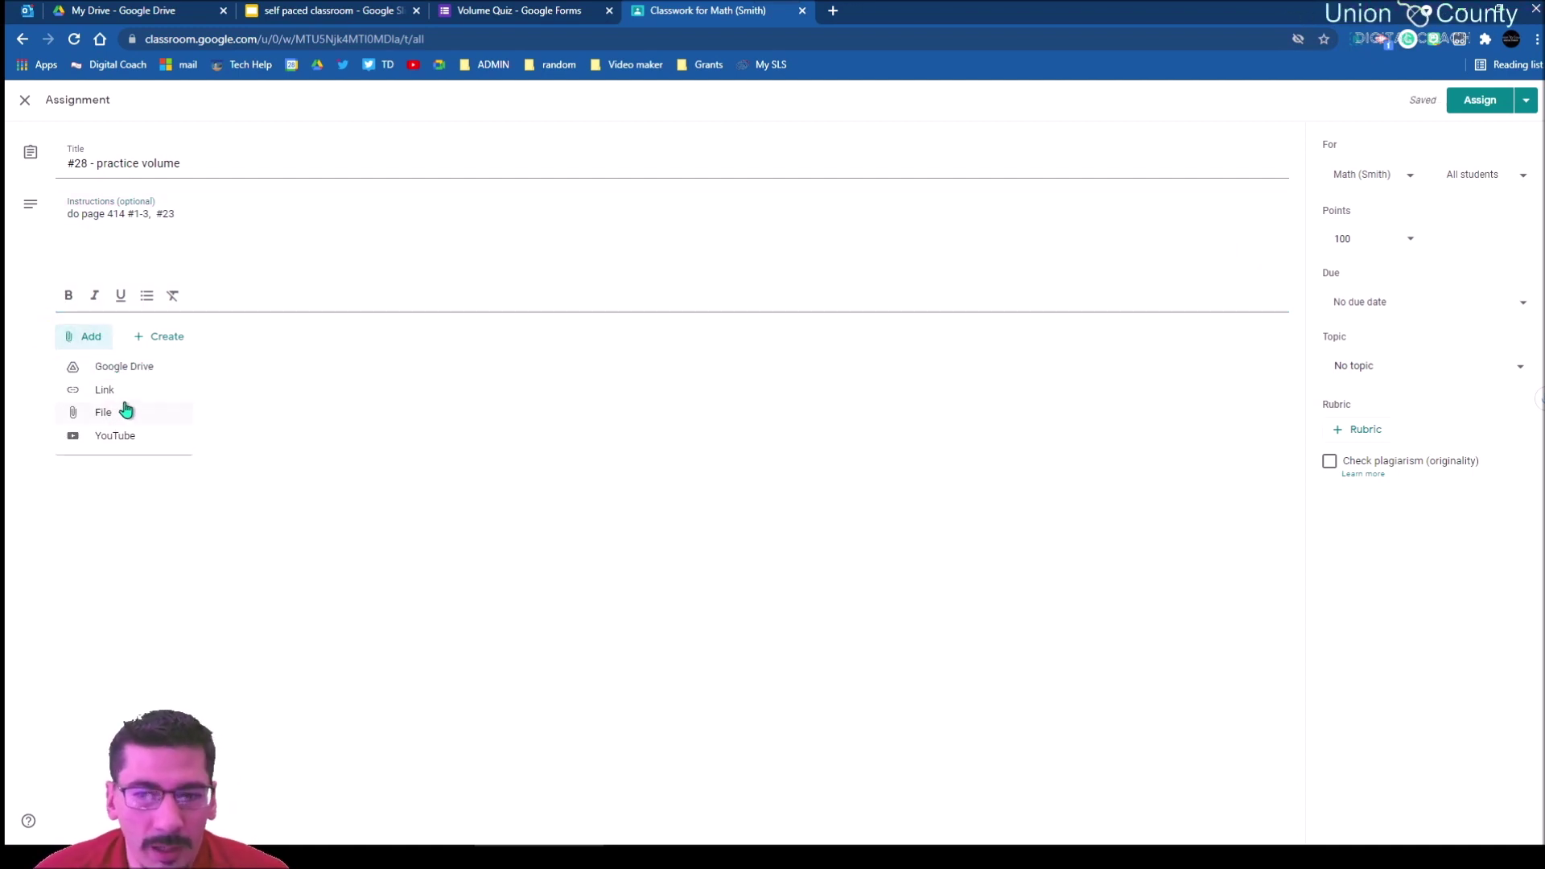
click(74, 243)
click(49, 231)
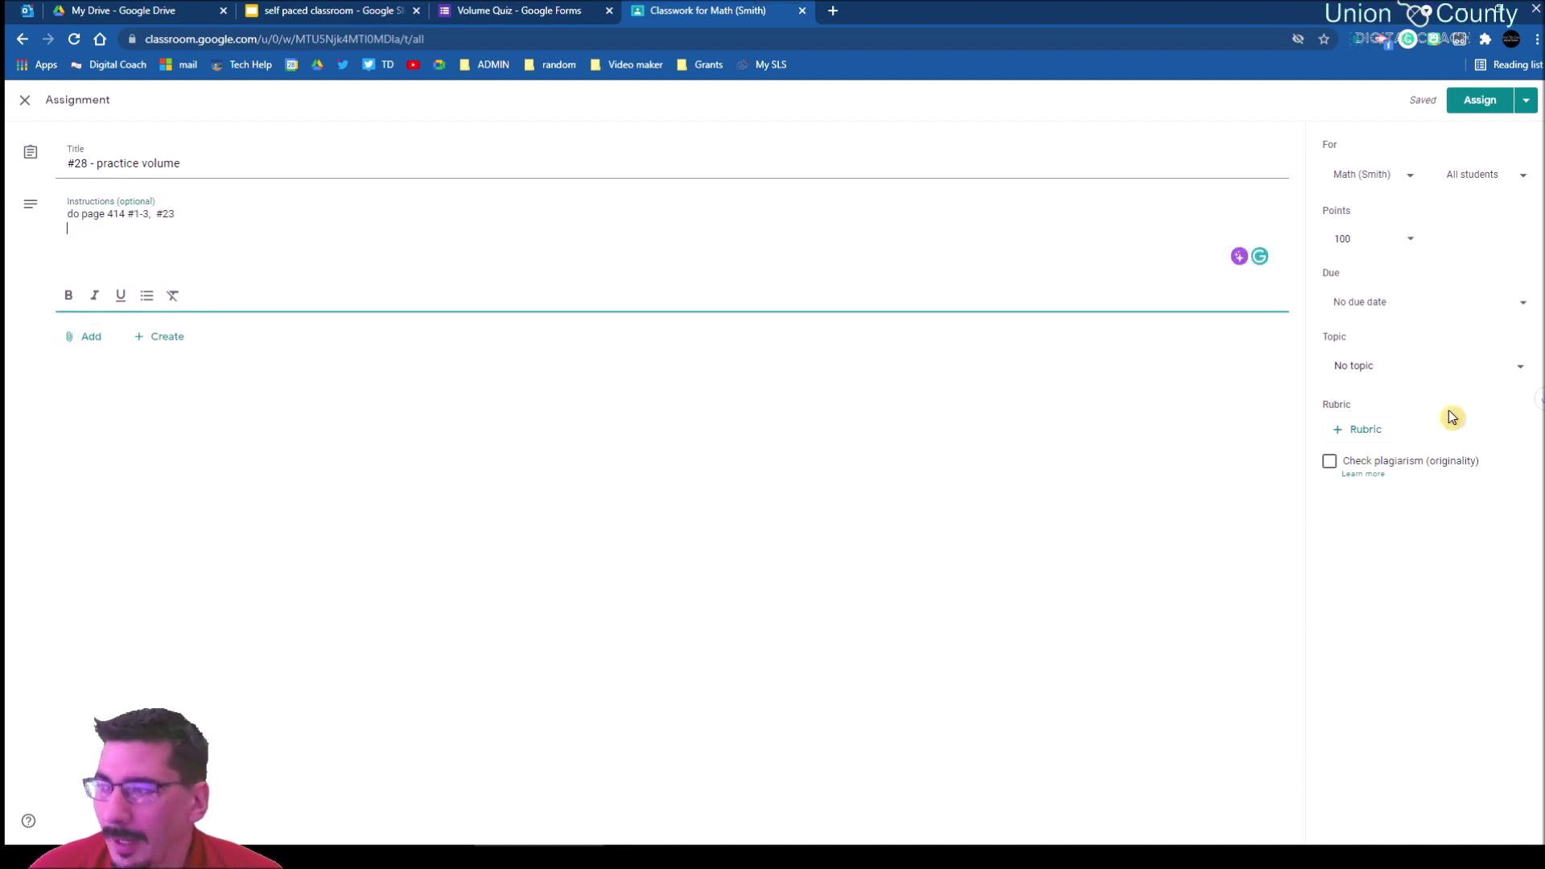
click(1400, 364)
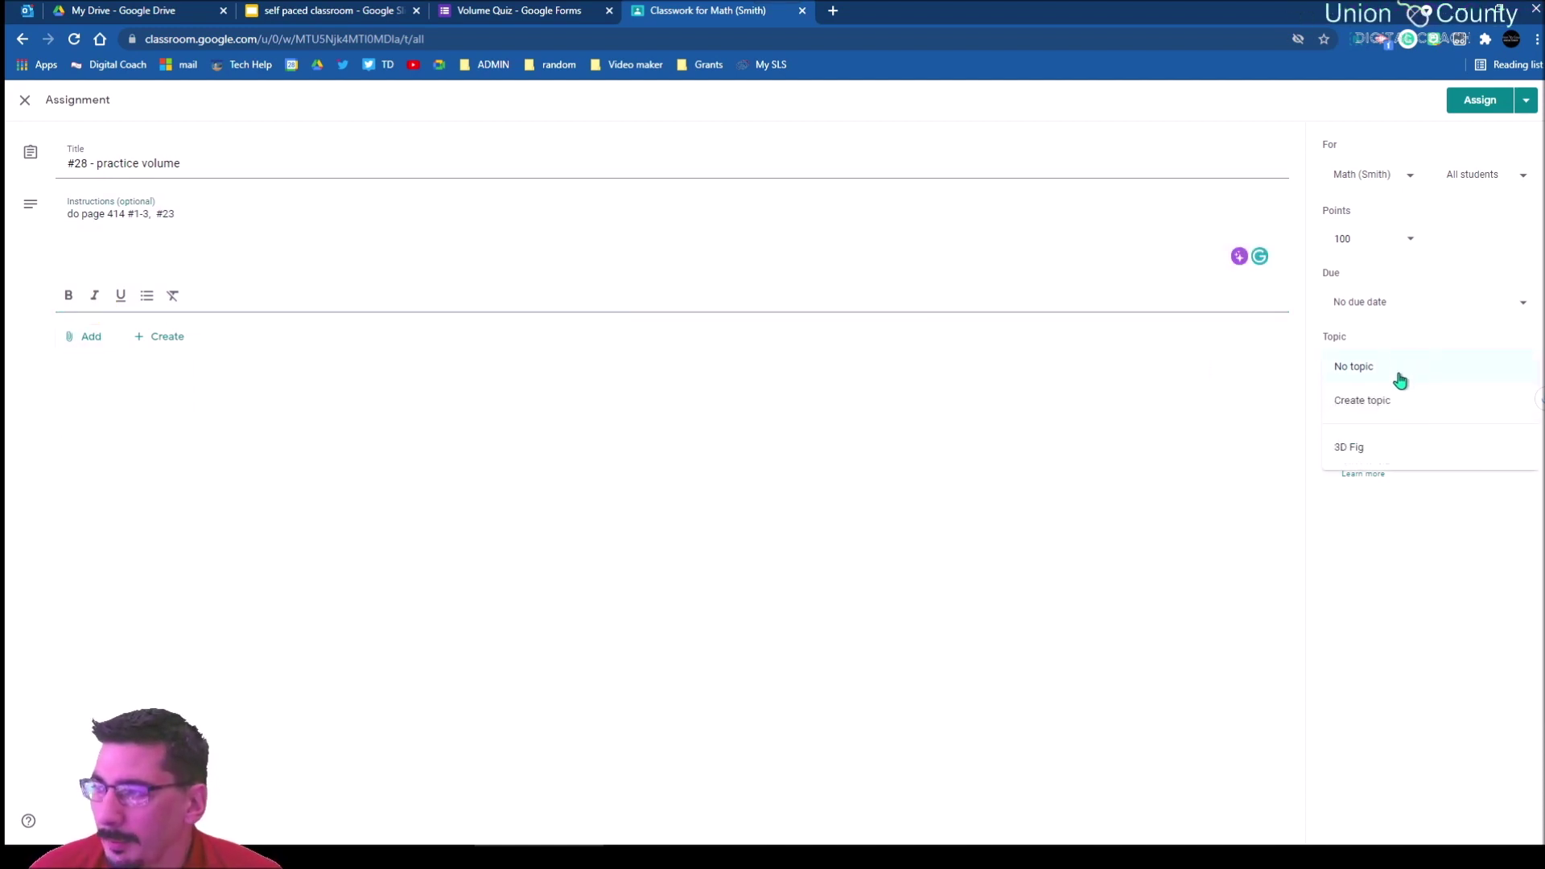
click(1366, 450)
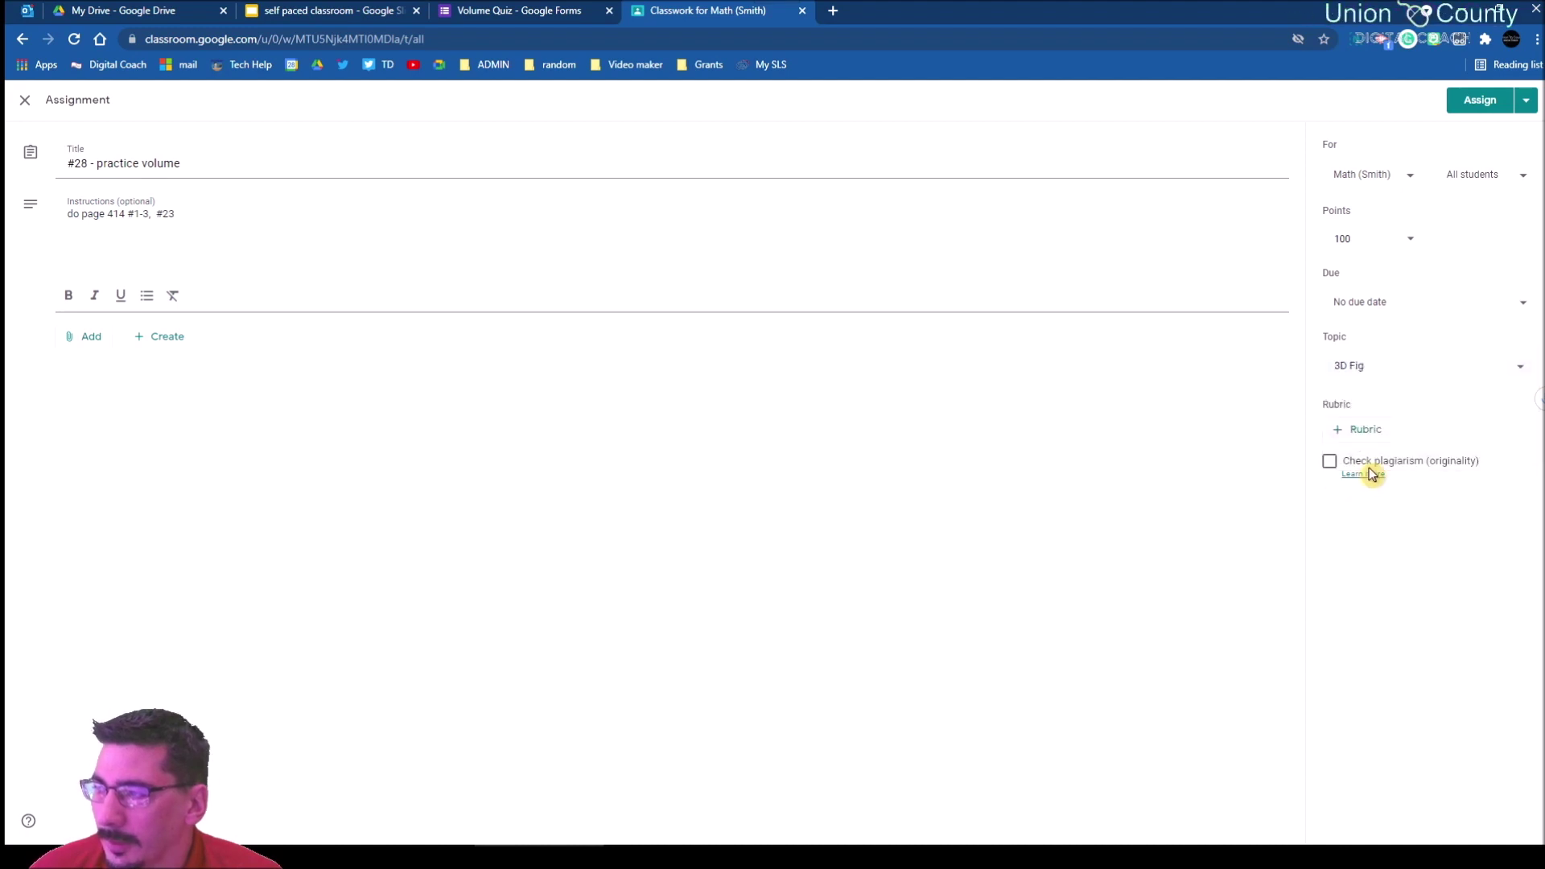
click(1482, 102)
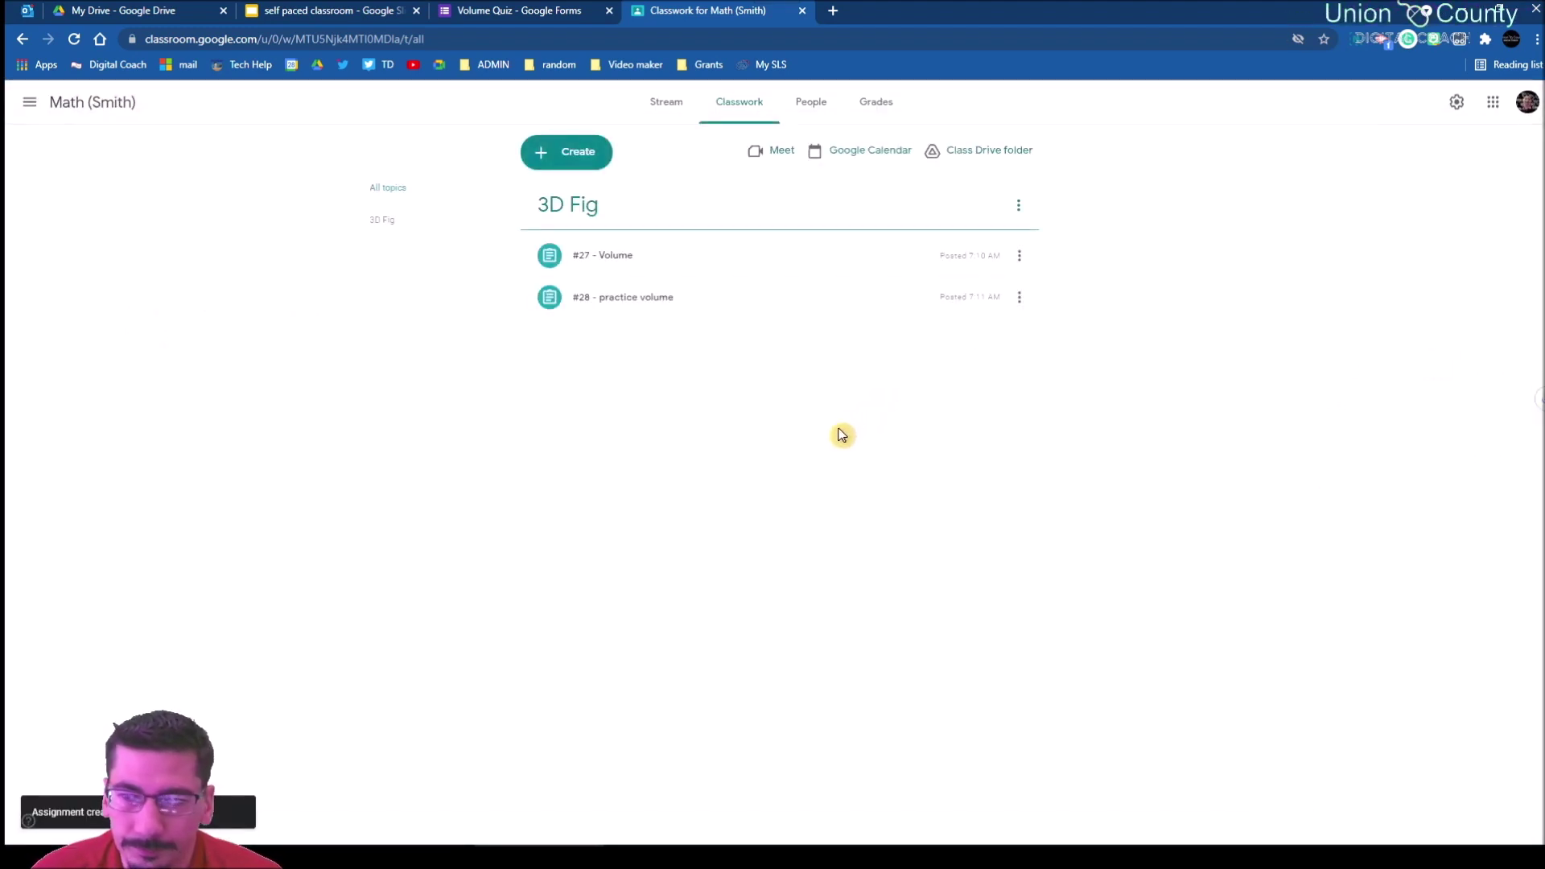
Step: Start a new assignment titled '#33' and bring up the Google Drive attachment picker
click(577, 154)
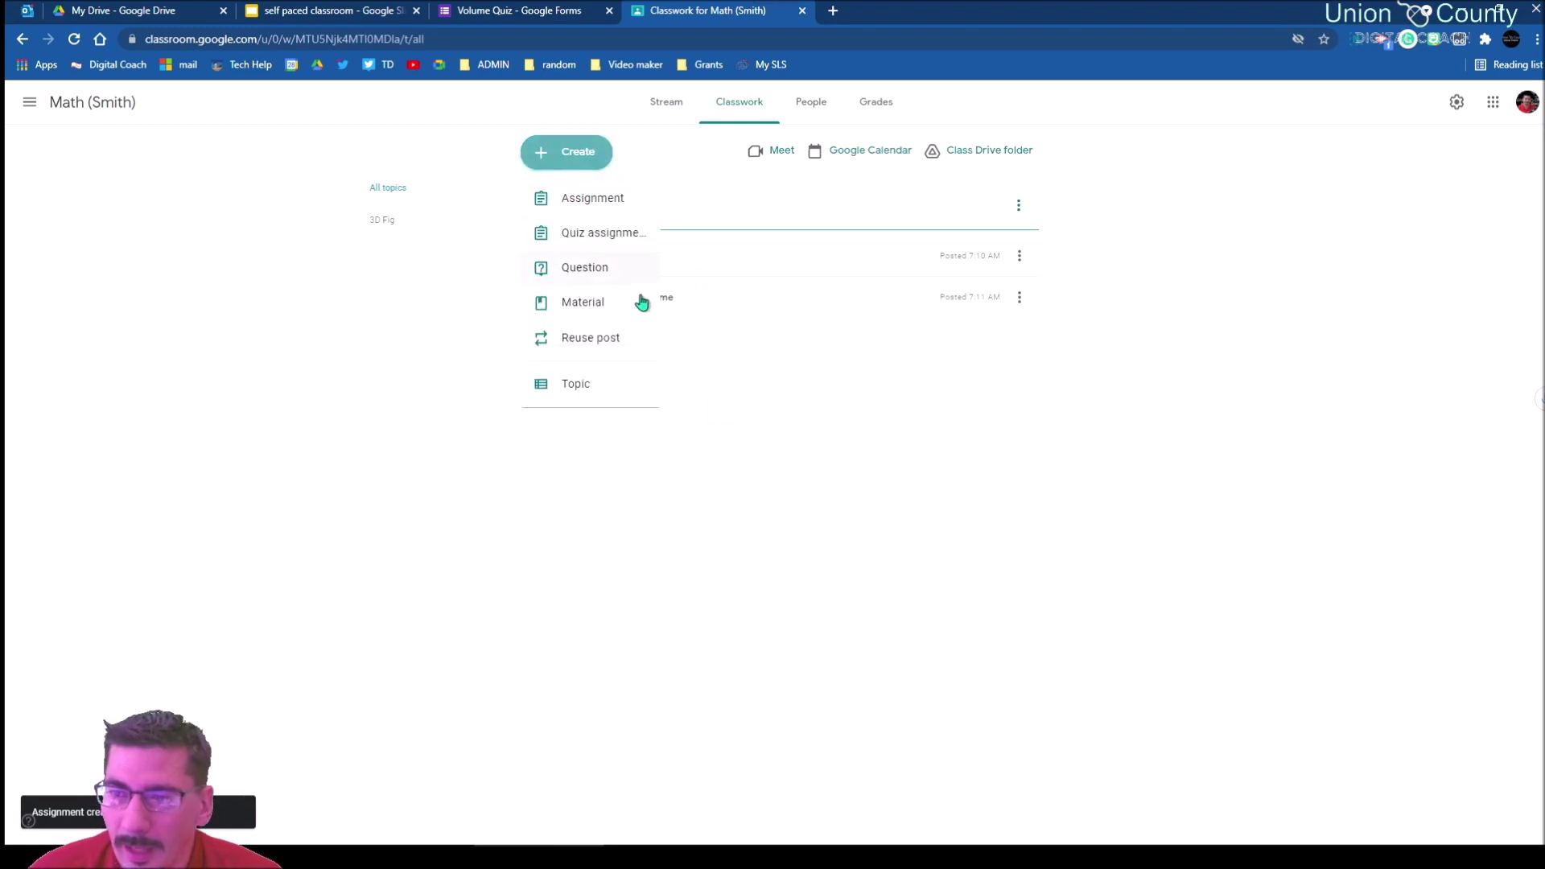
click(727, 427)
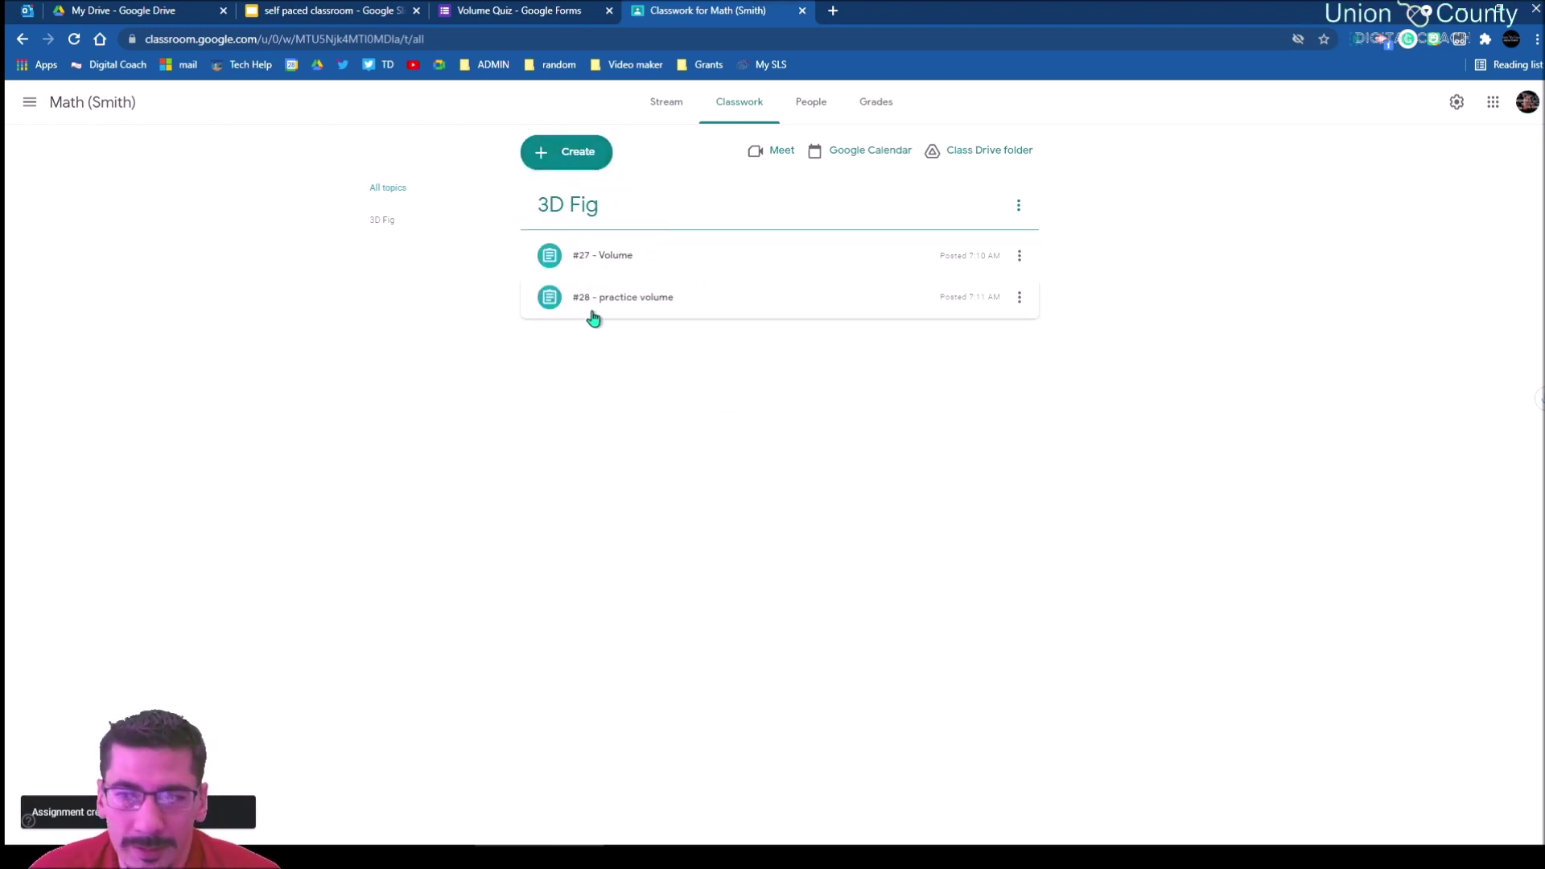
click(552, 162)
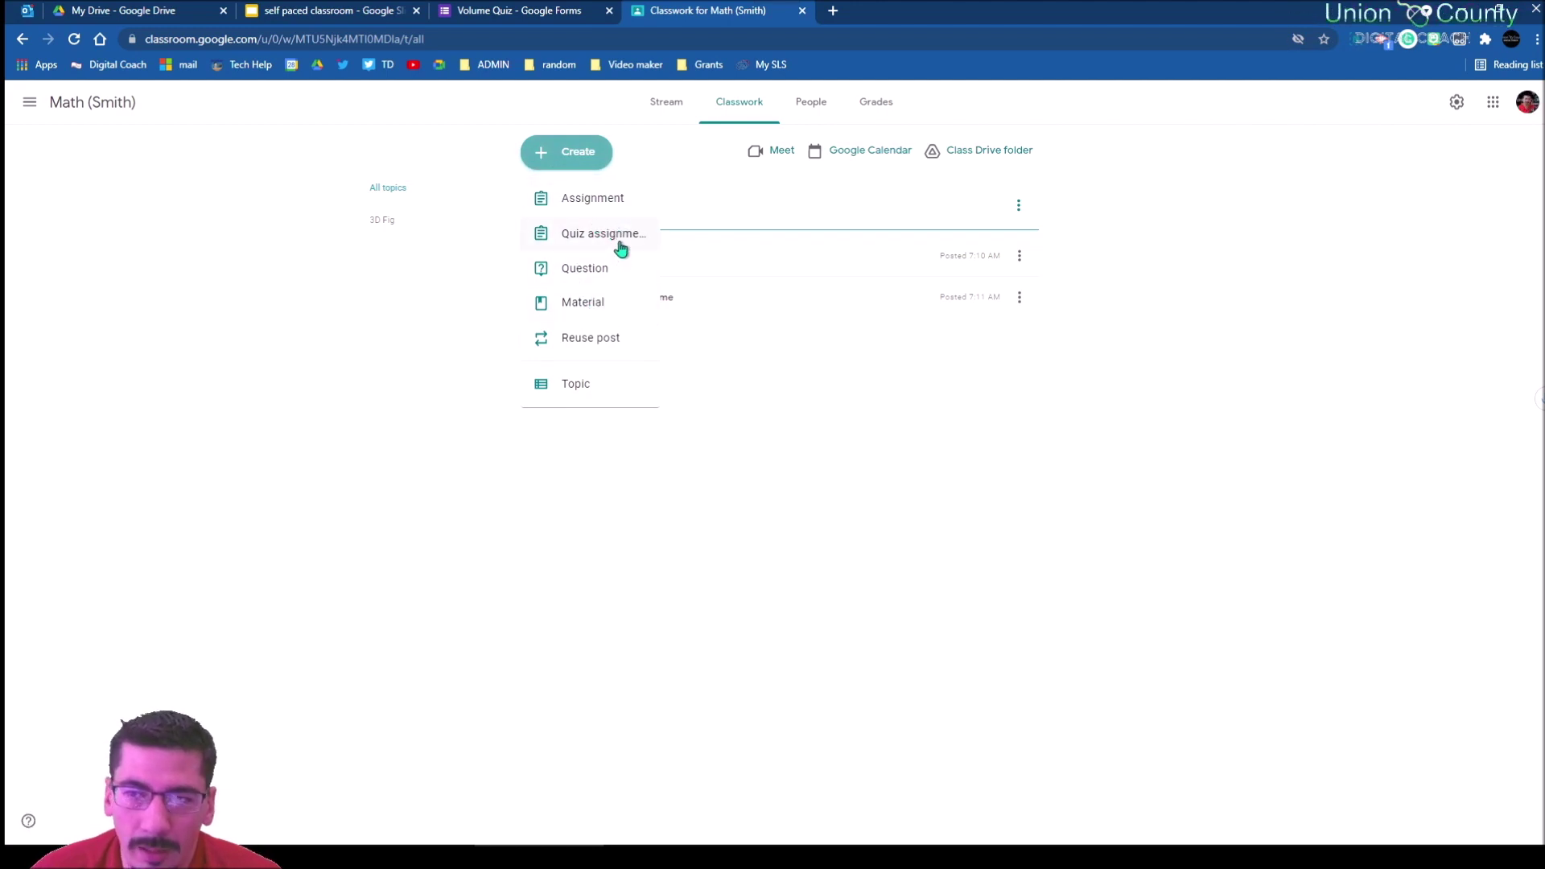
click(613, 216)
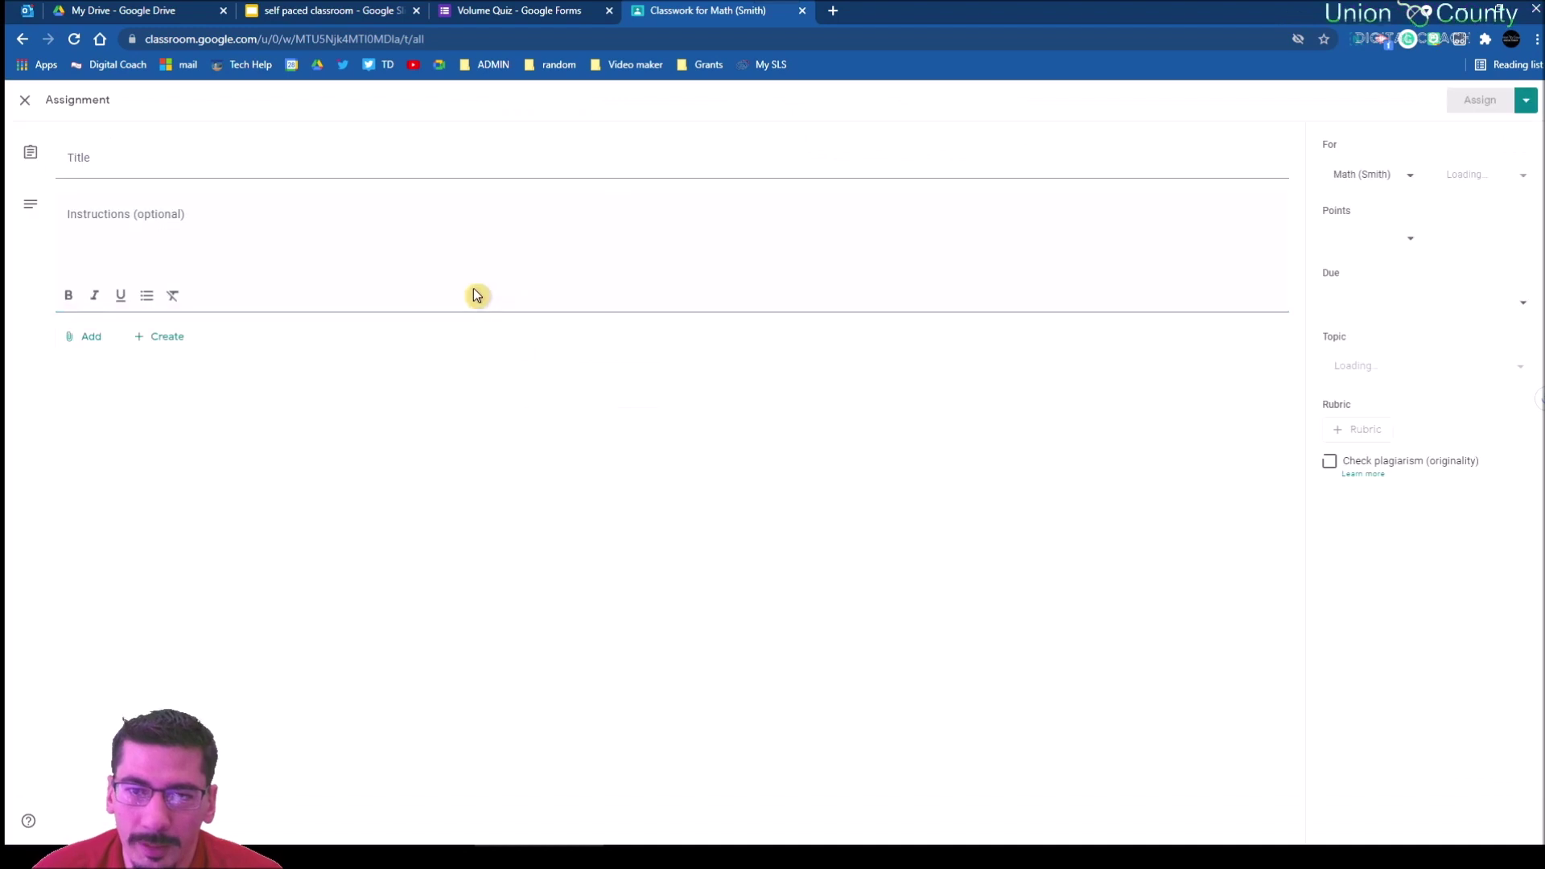
text(#)
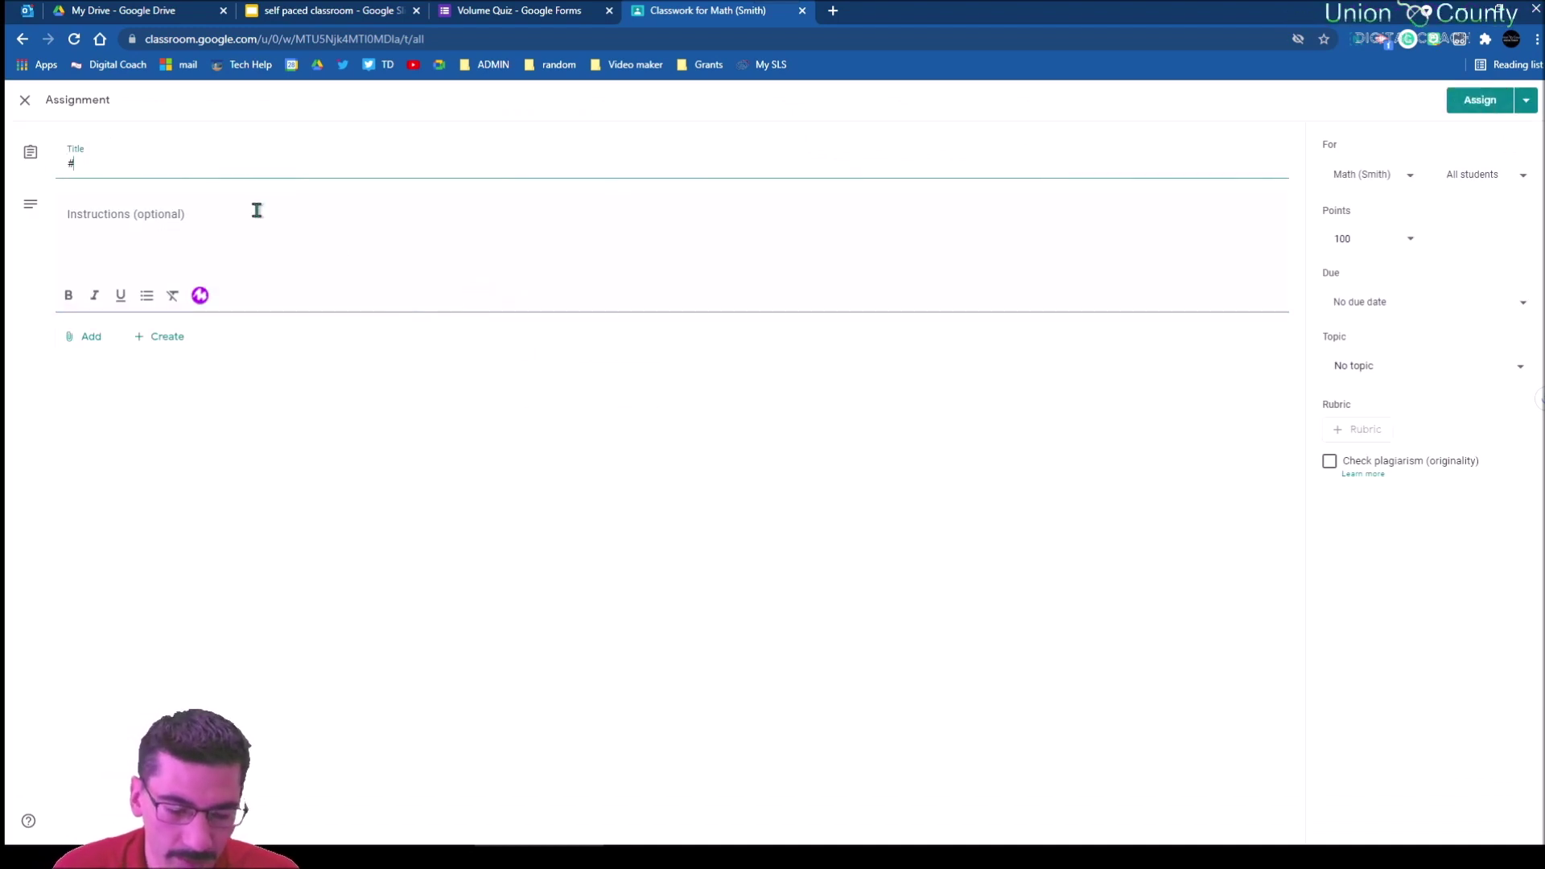
text(33)
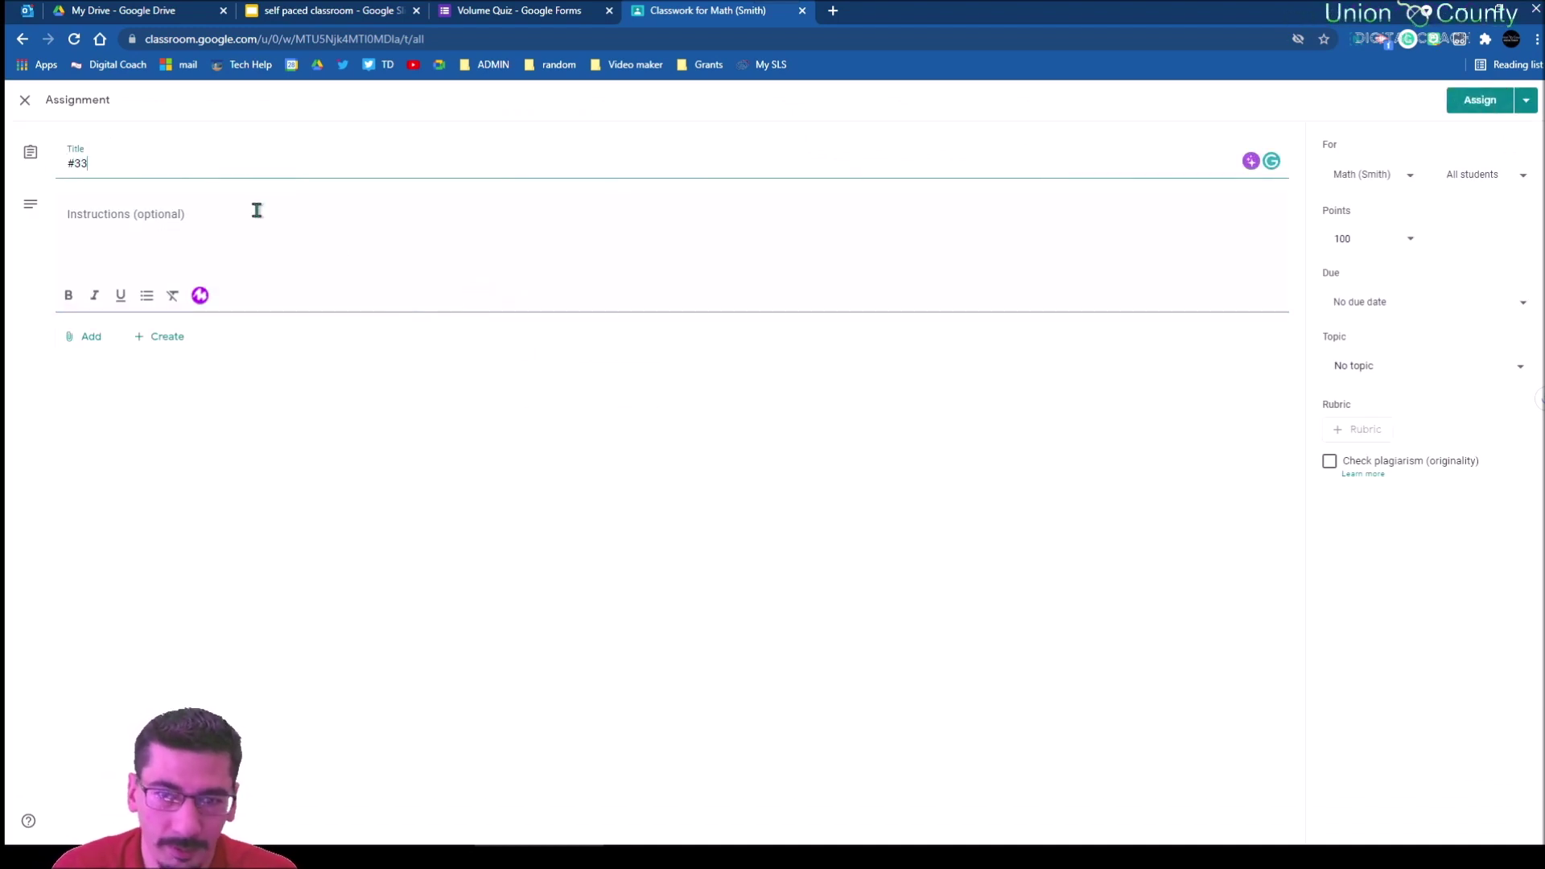
click(257, 210)
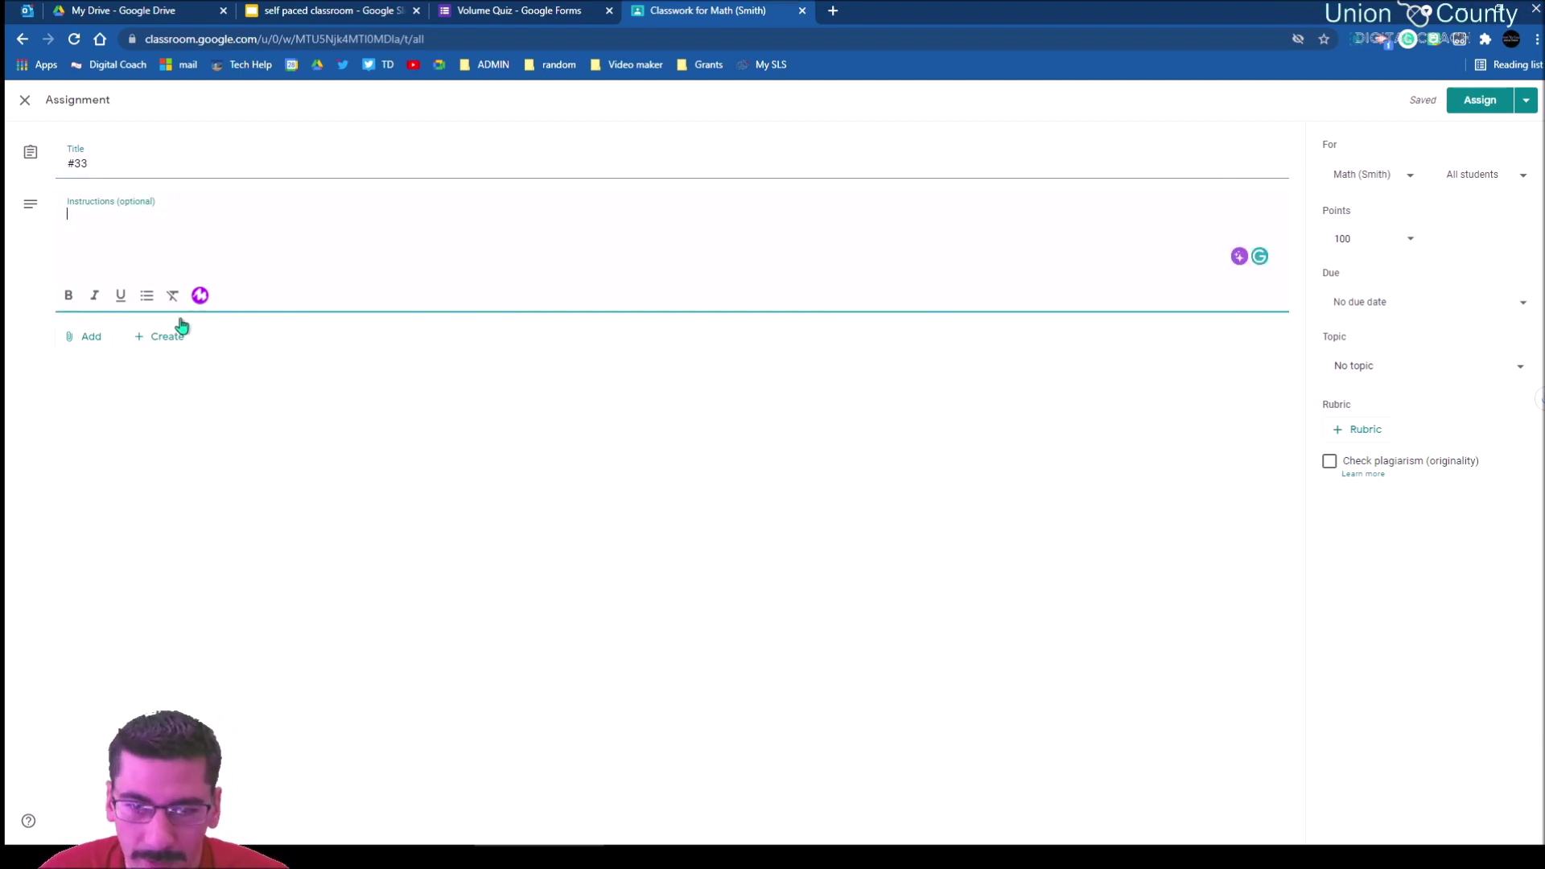
click(86, 335)
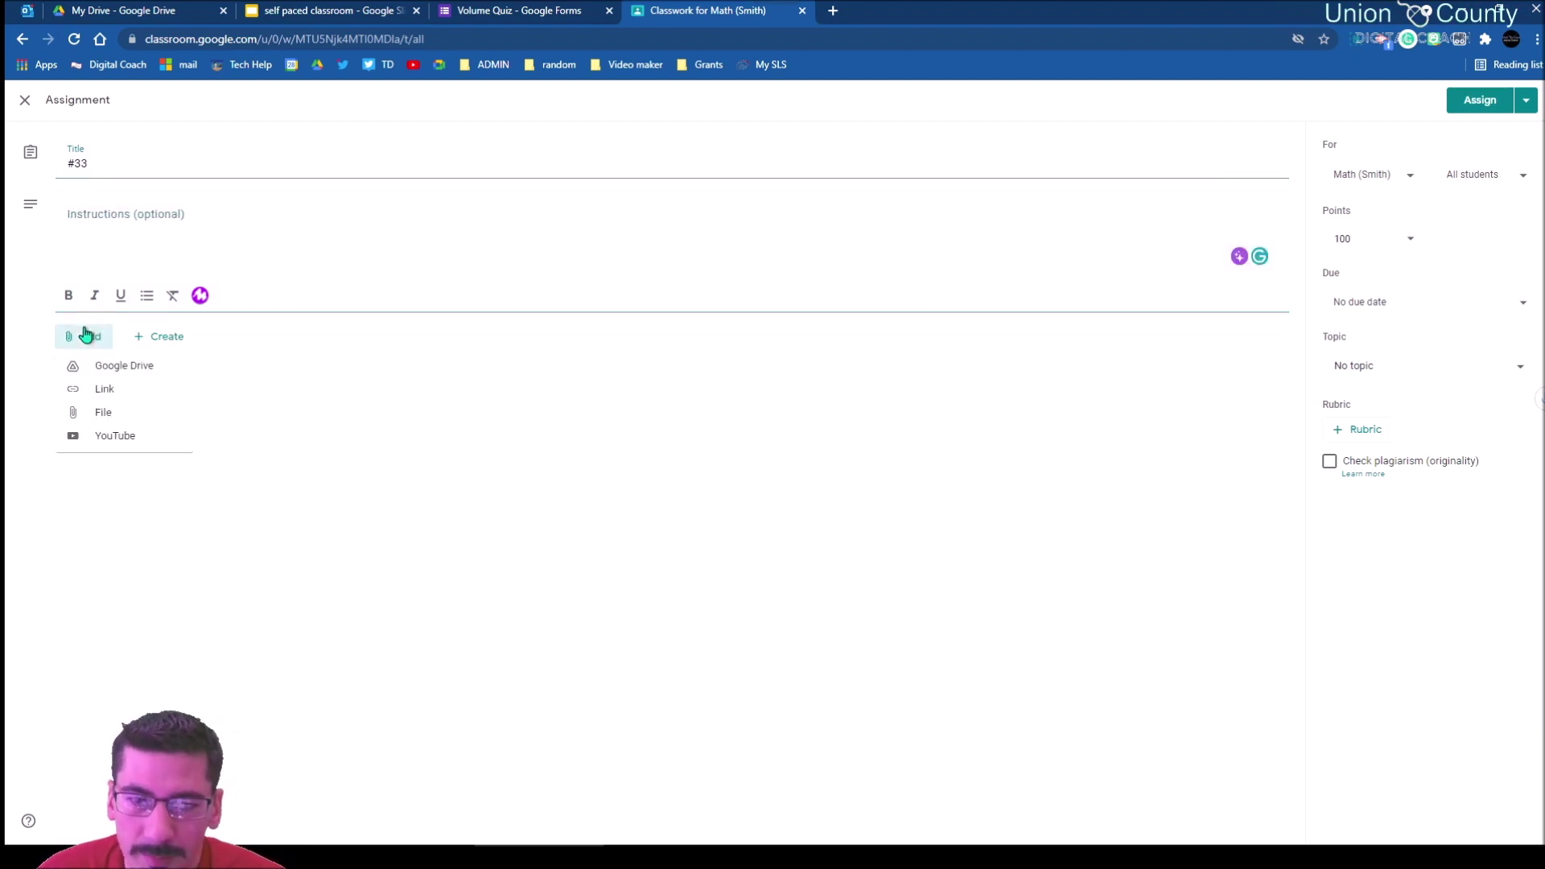
click(104, 366)
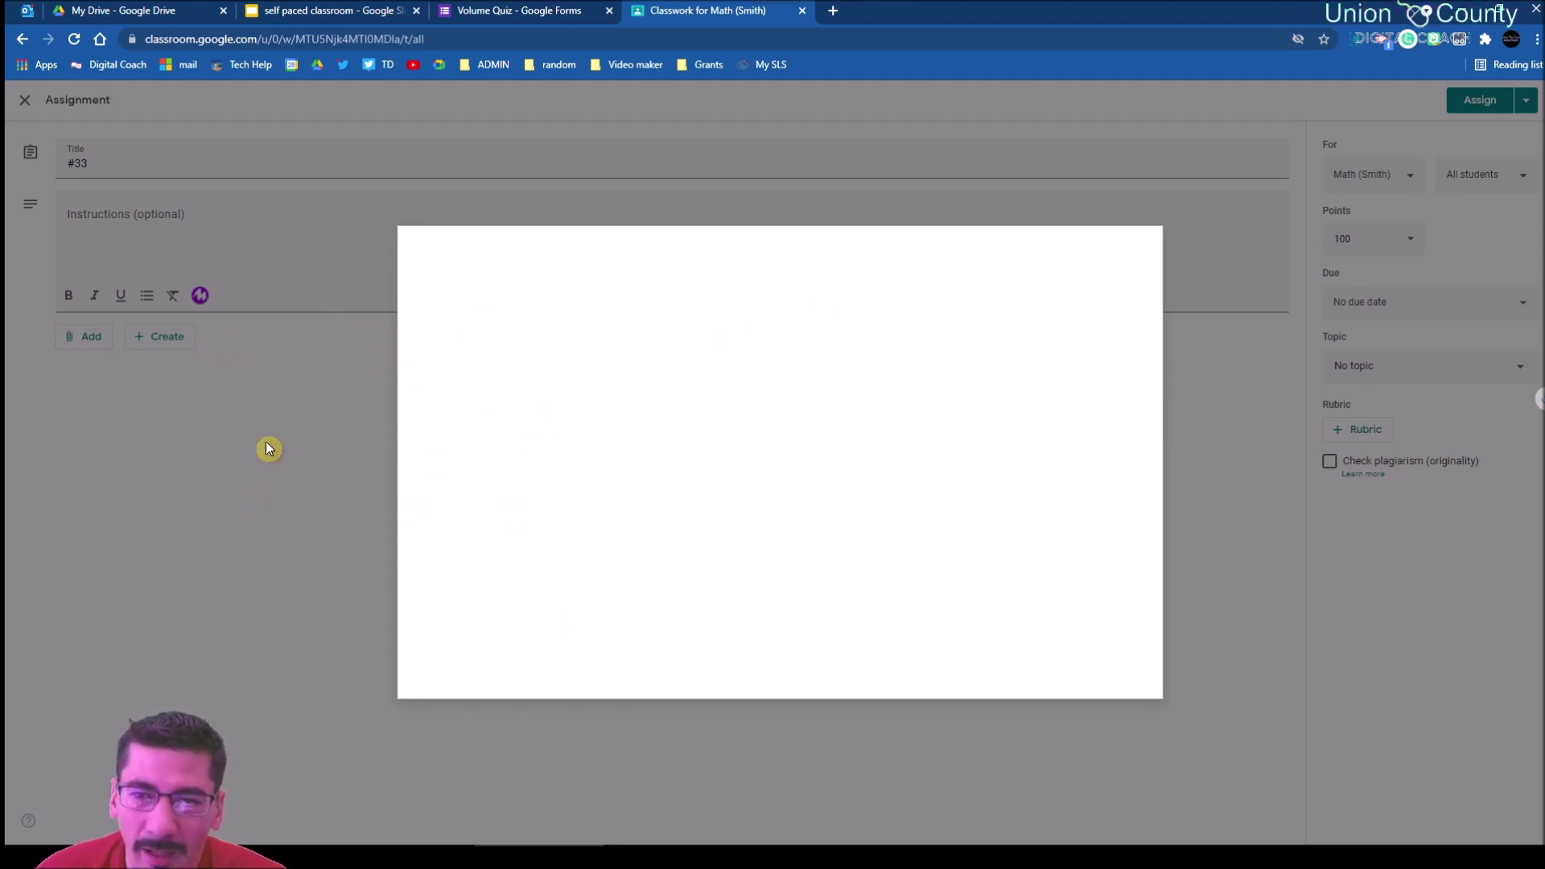
click(485, 12)
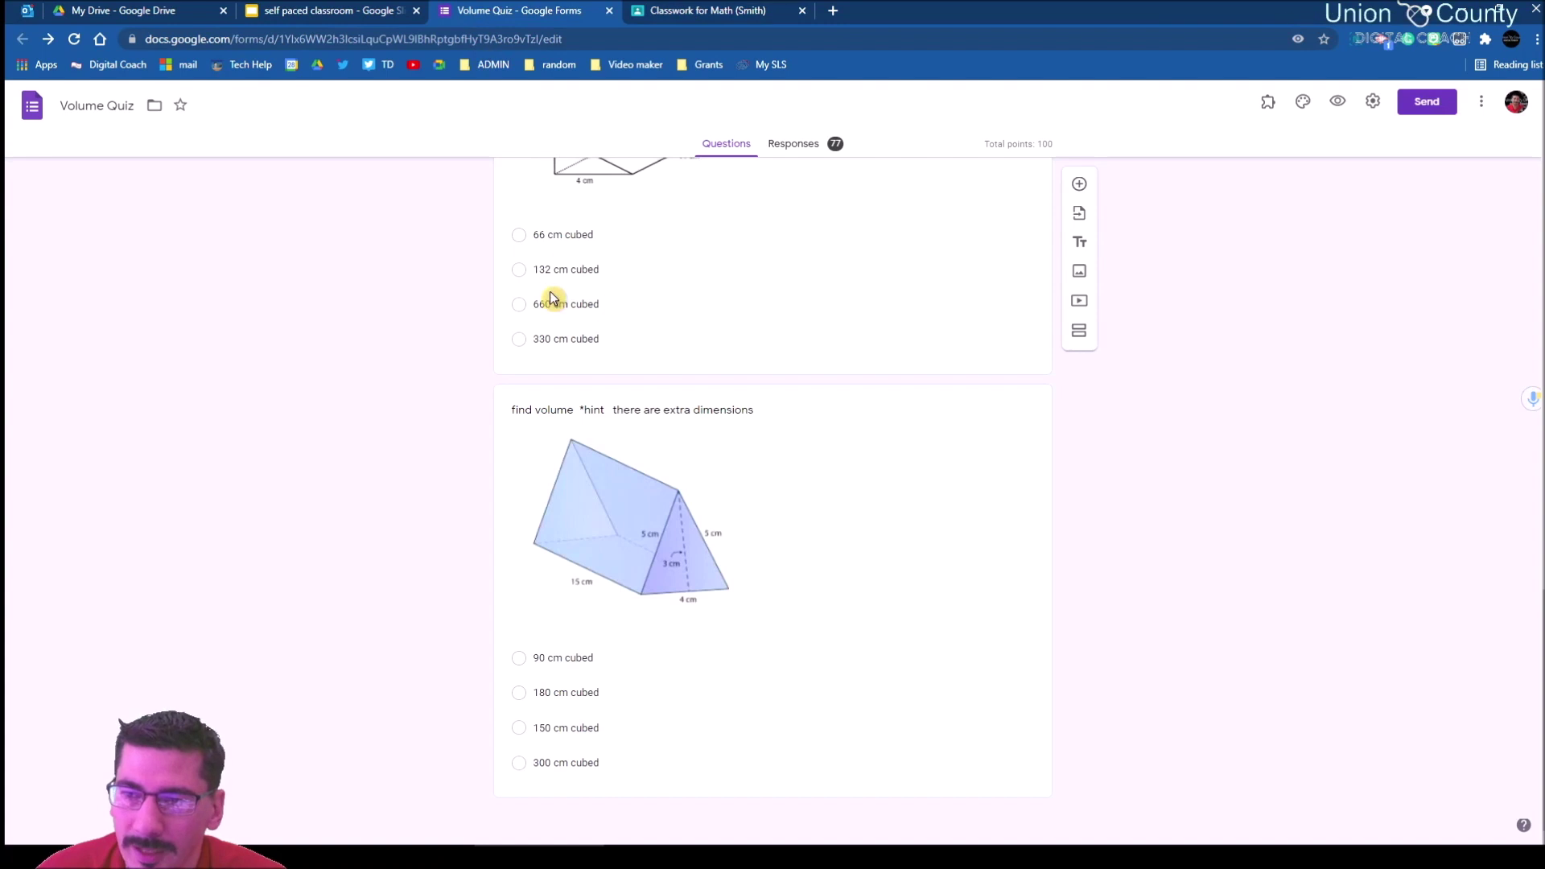
scroll(547, 297, up, 10)
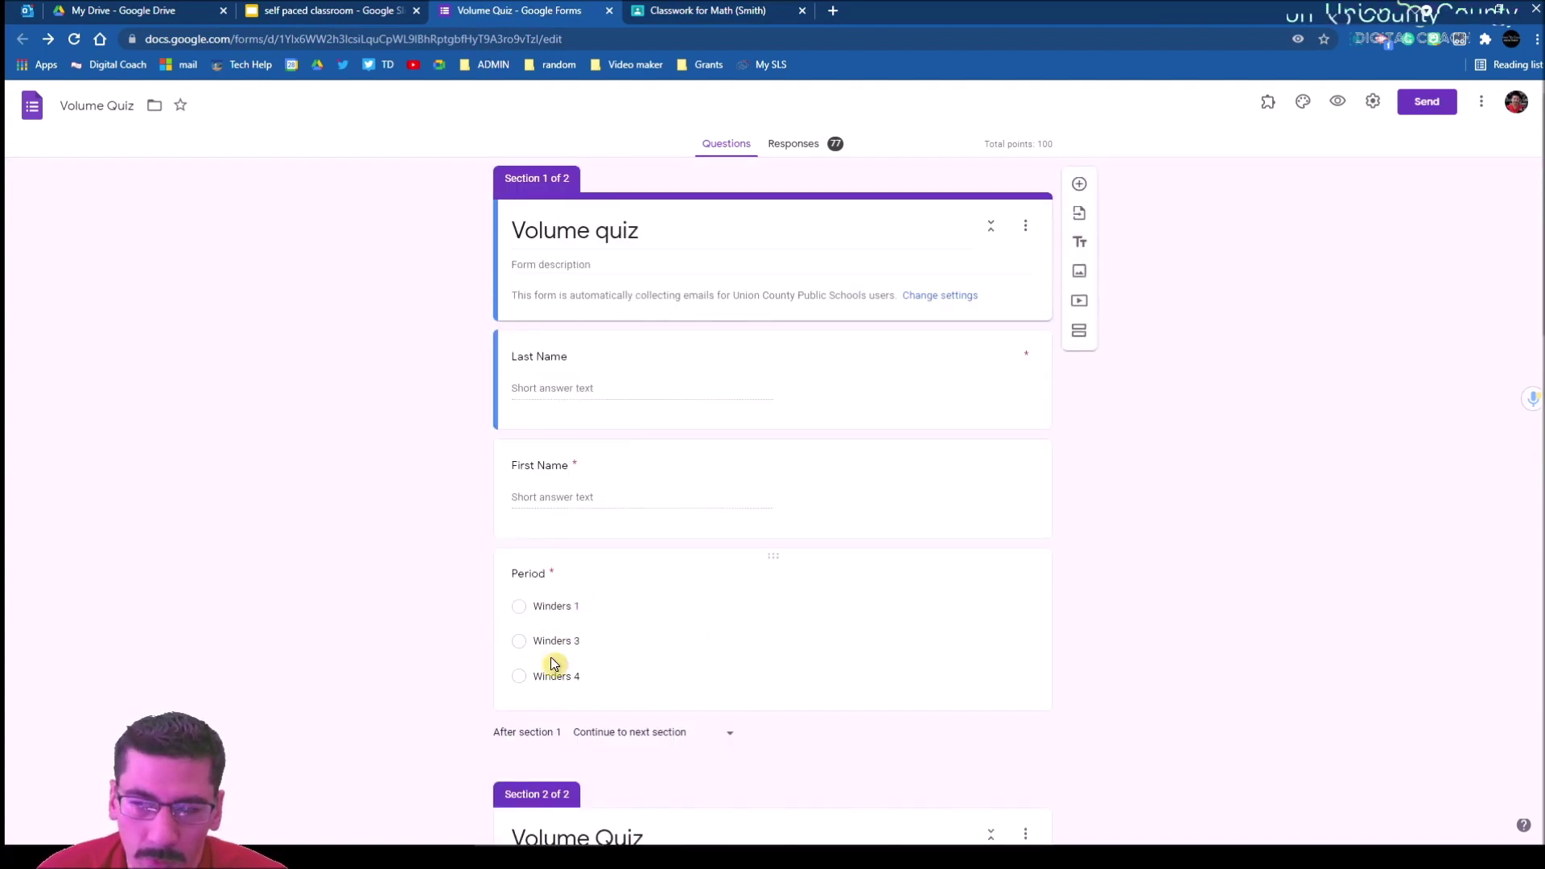
click(674, 14)
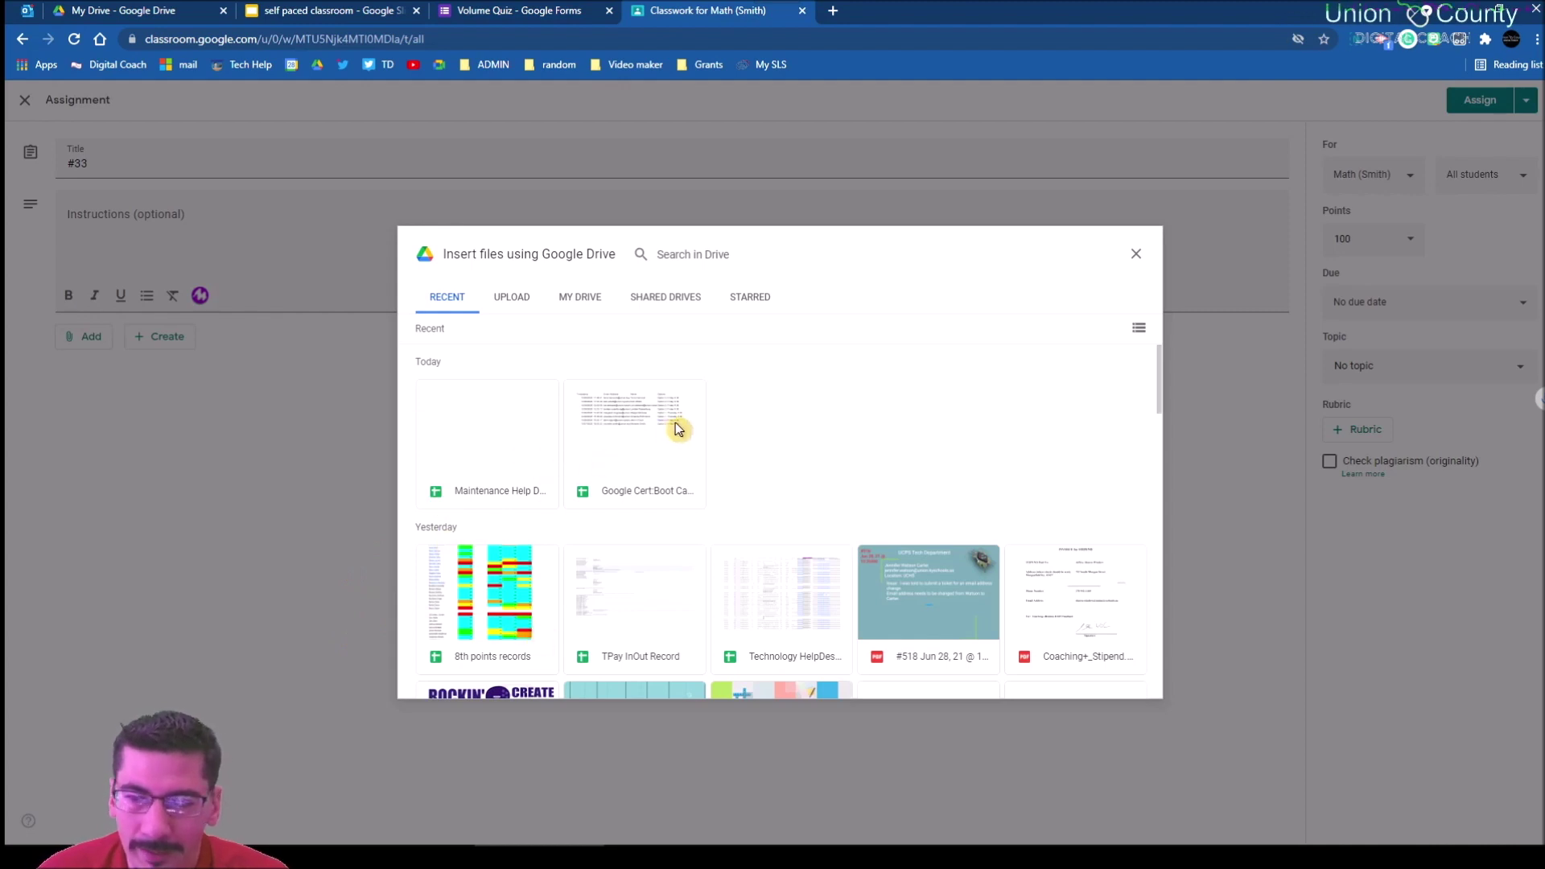
Step: Attach the Volume Quiz form from Drive and turn on locked mode on Chromebooks
click(758, 251)
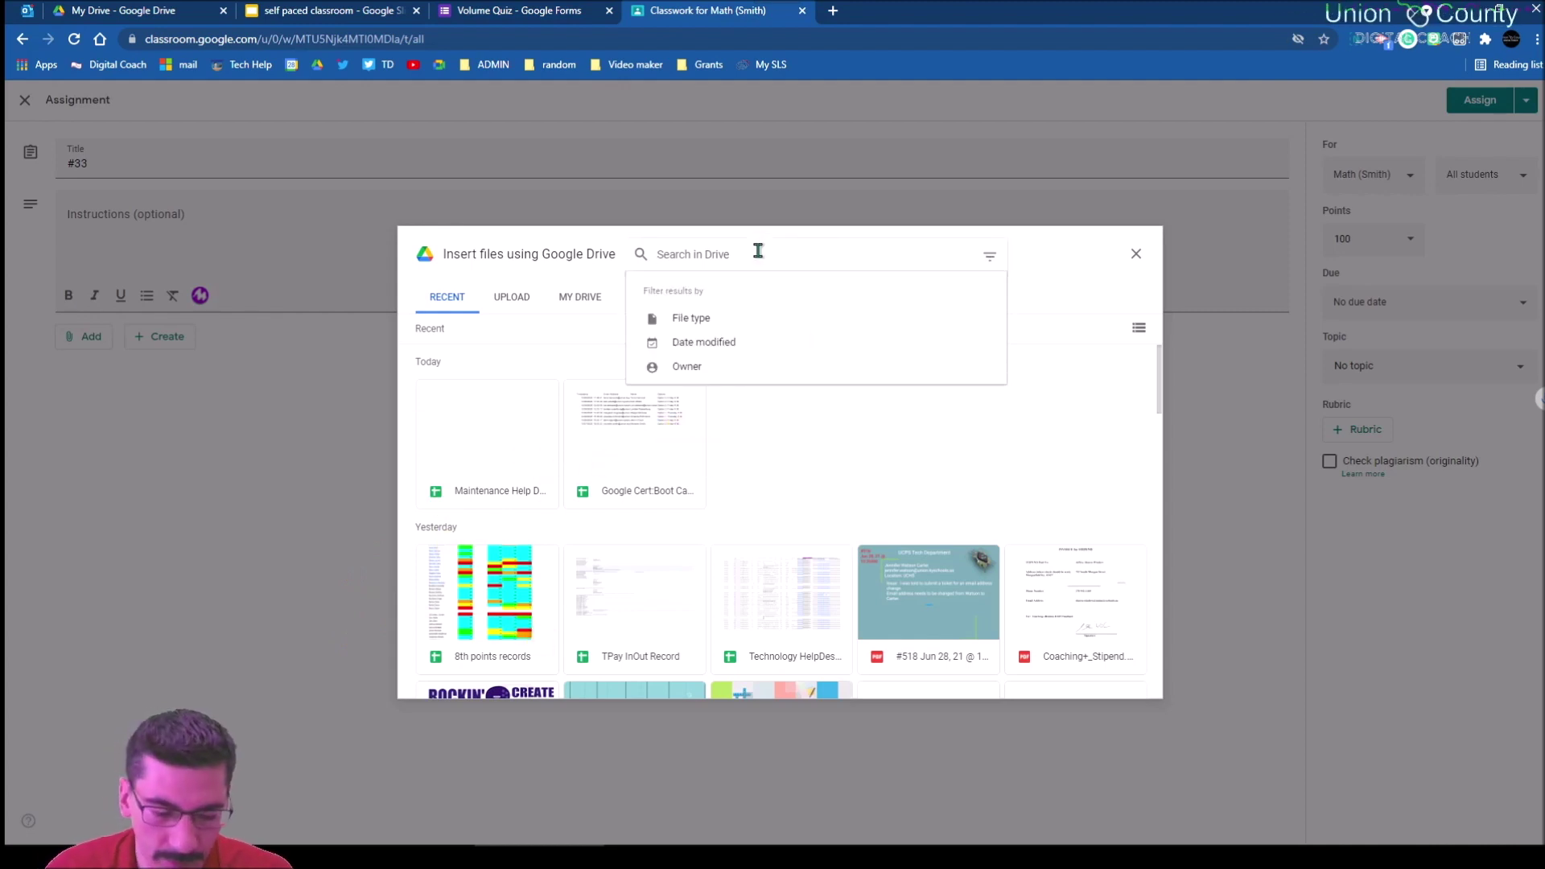
text(volume )
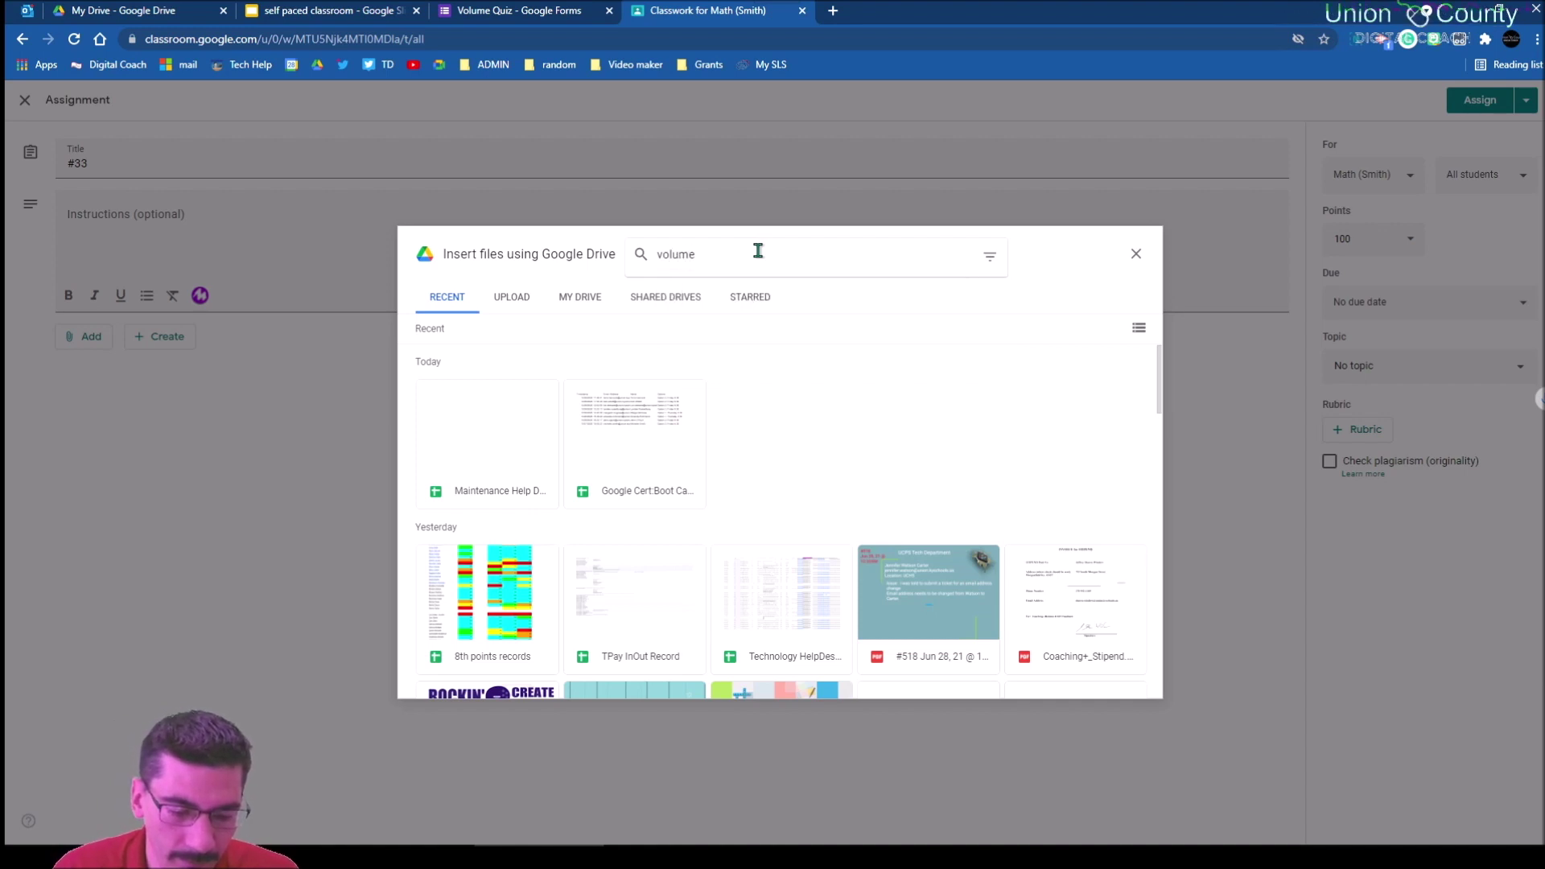
text(quiz)
key(Return)
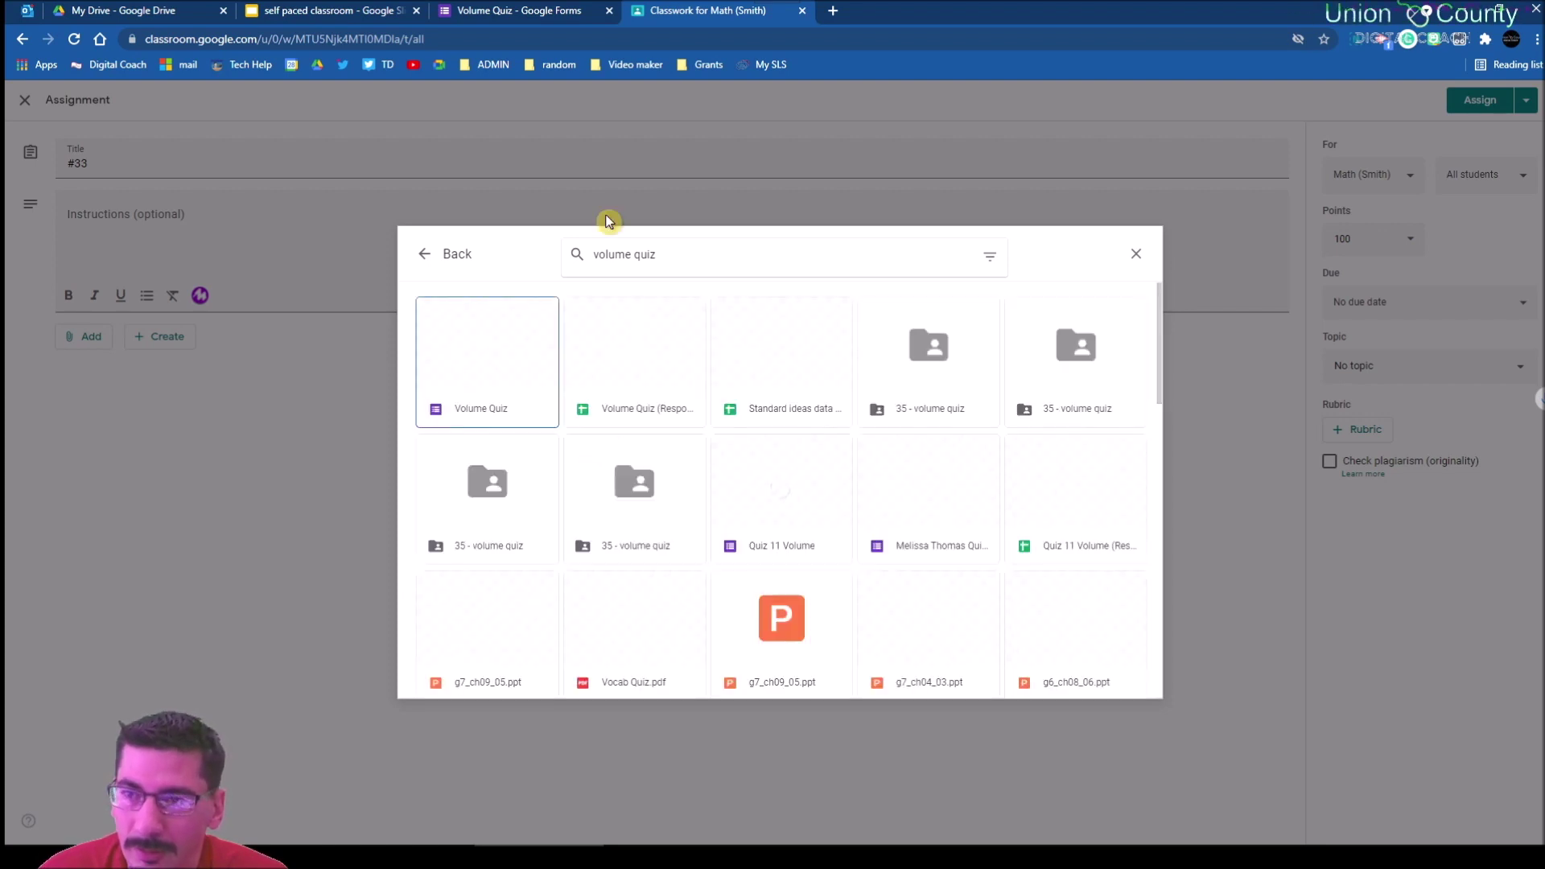
click(517, 362)
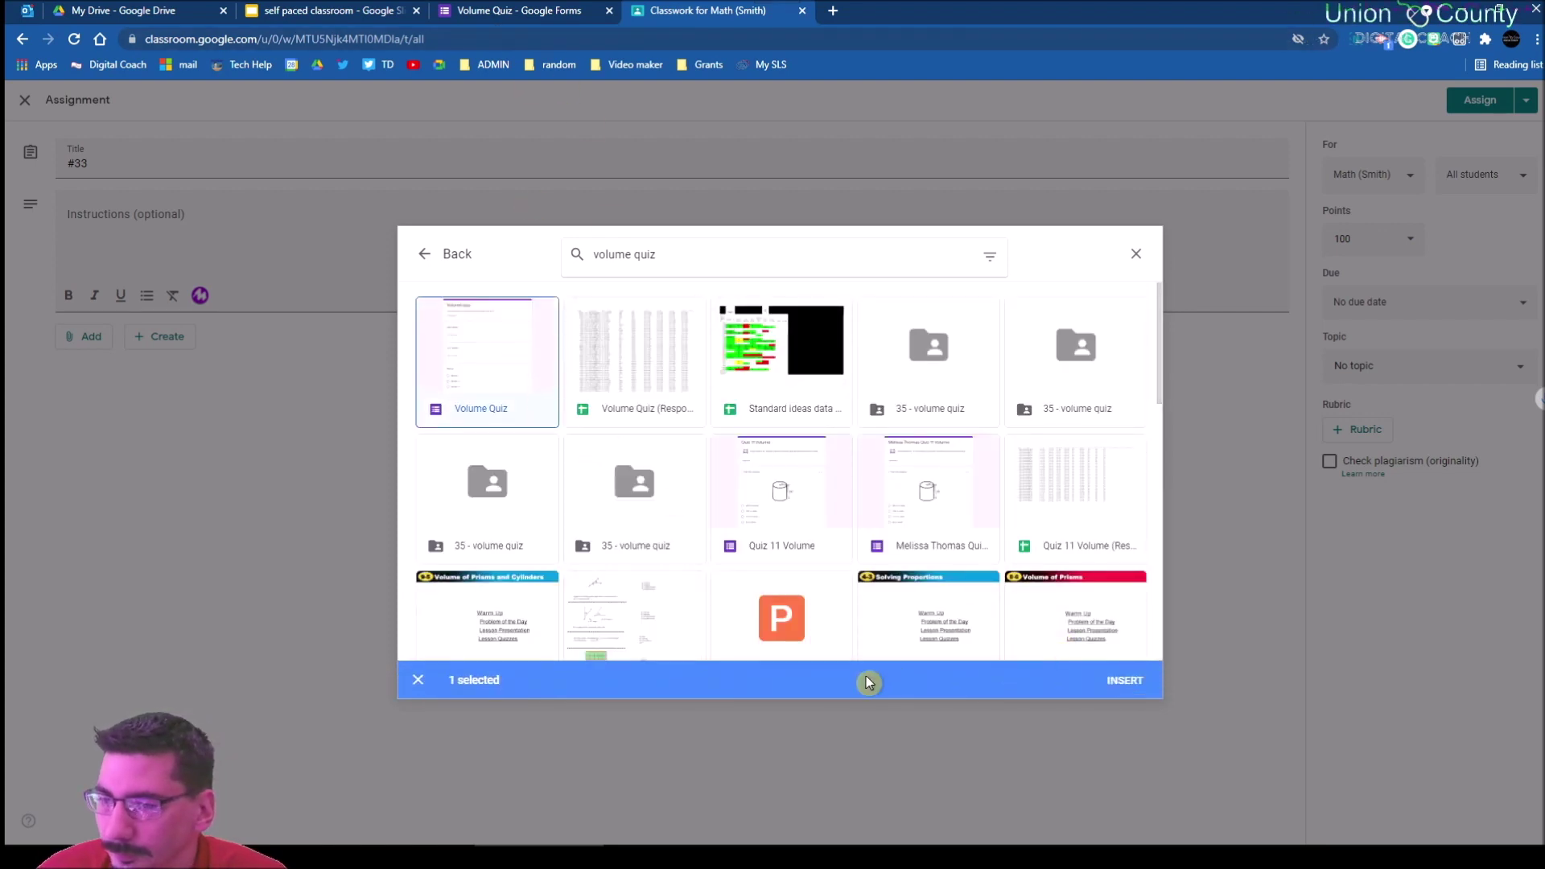
click(1117, 680)
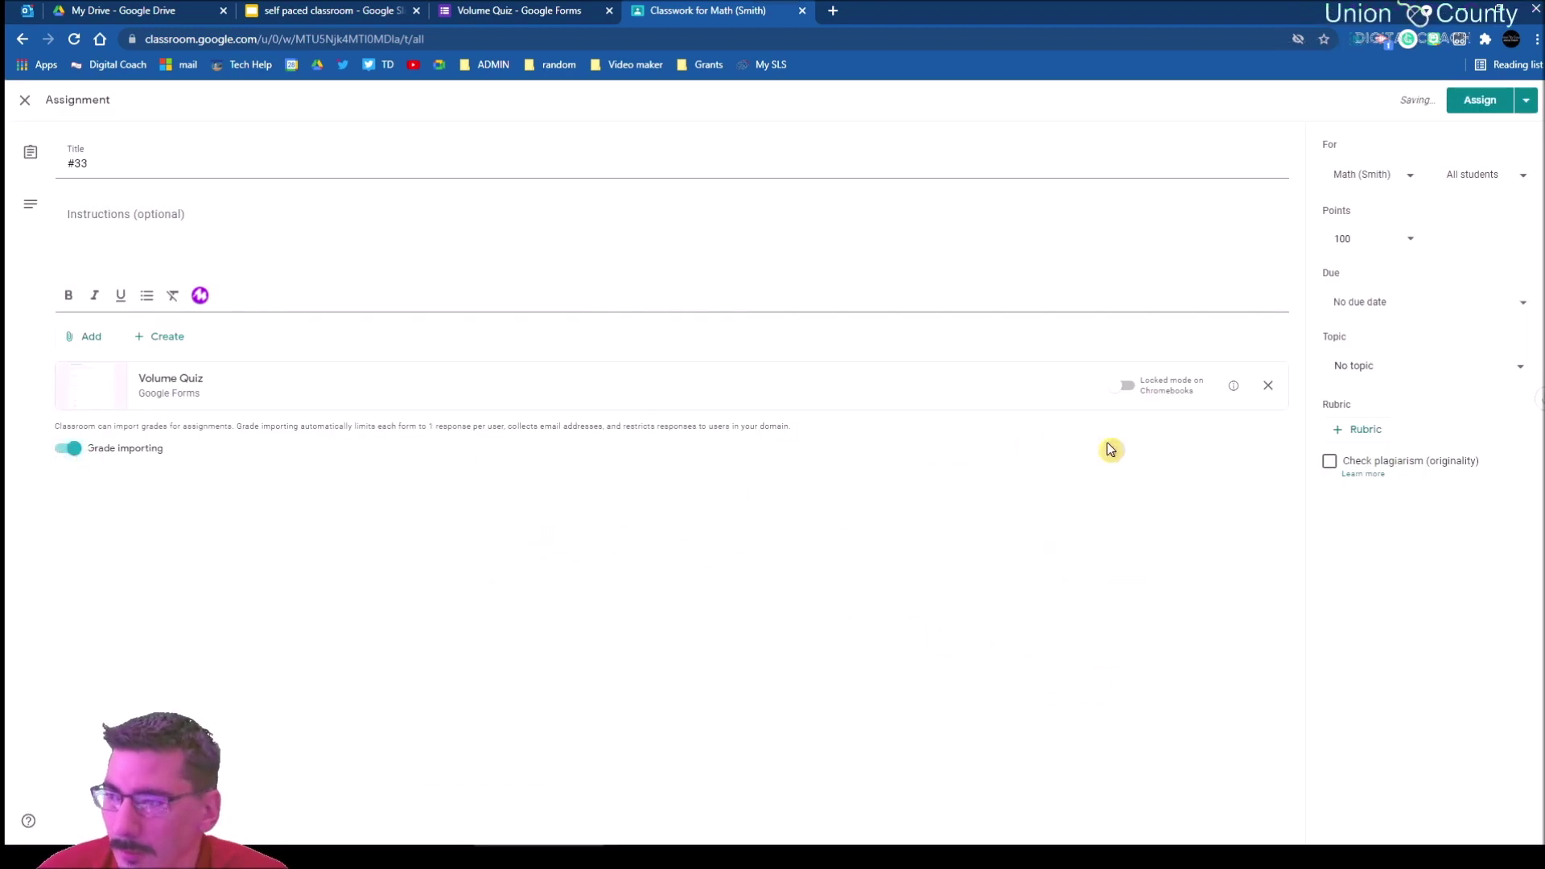
click(1117, 389)
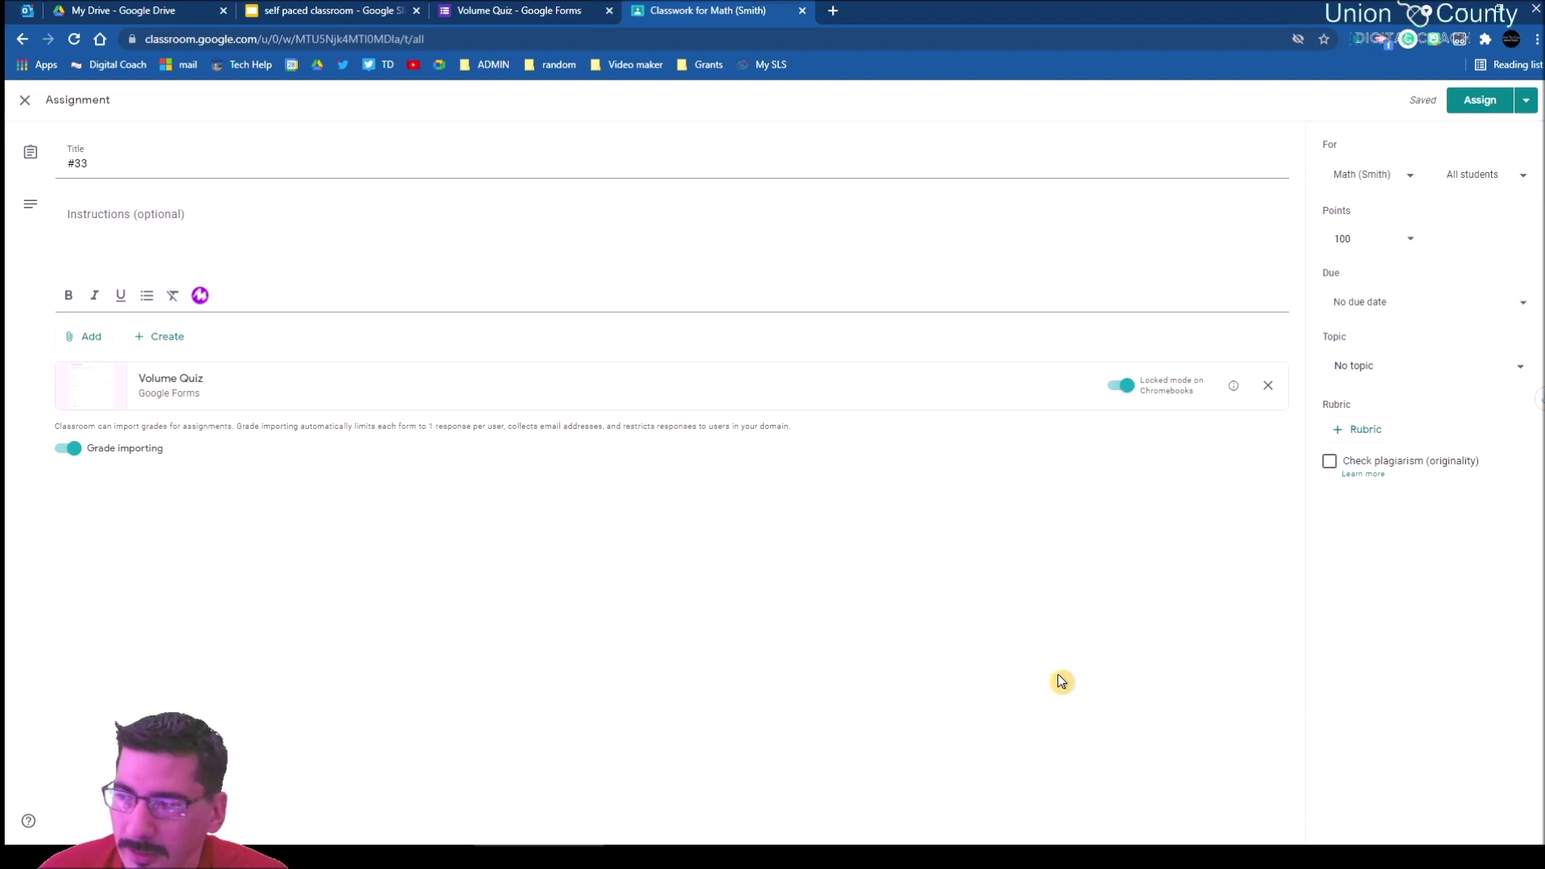
Step: Post assignment #33, then edit it to set its topic to 3D Fig and save
click(1456, 105)
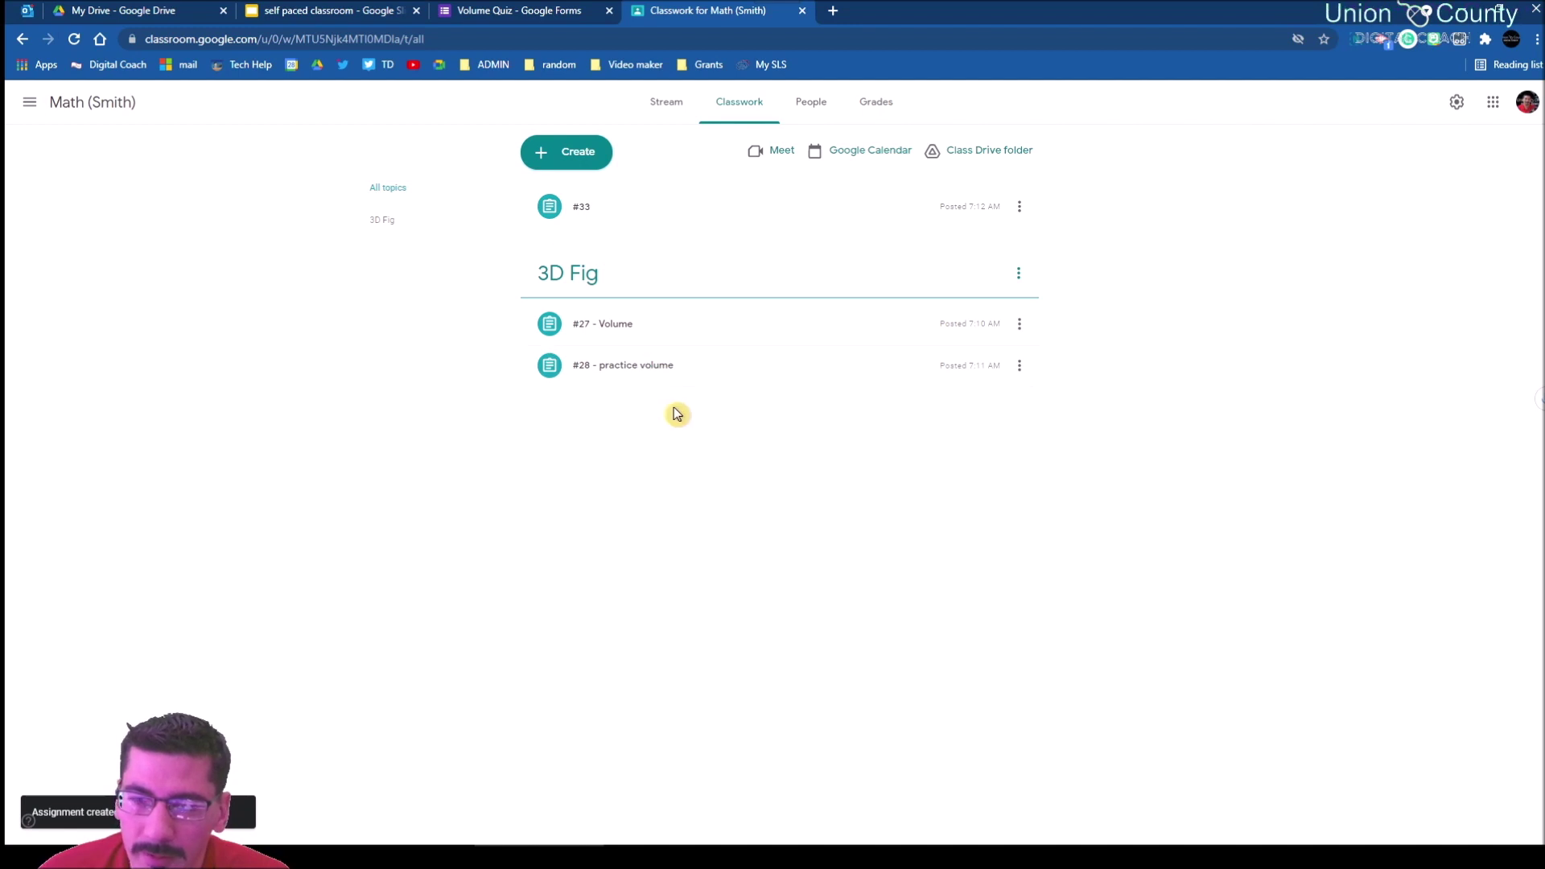
click(1020, 210)
click(989, 238)
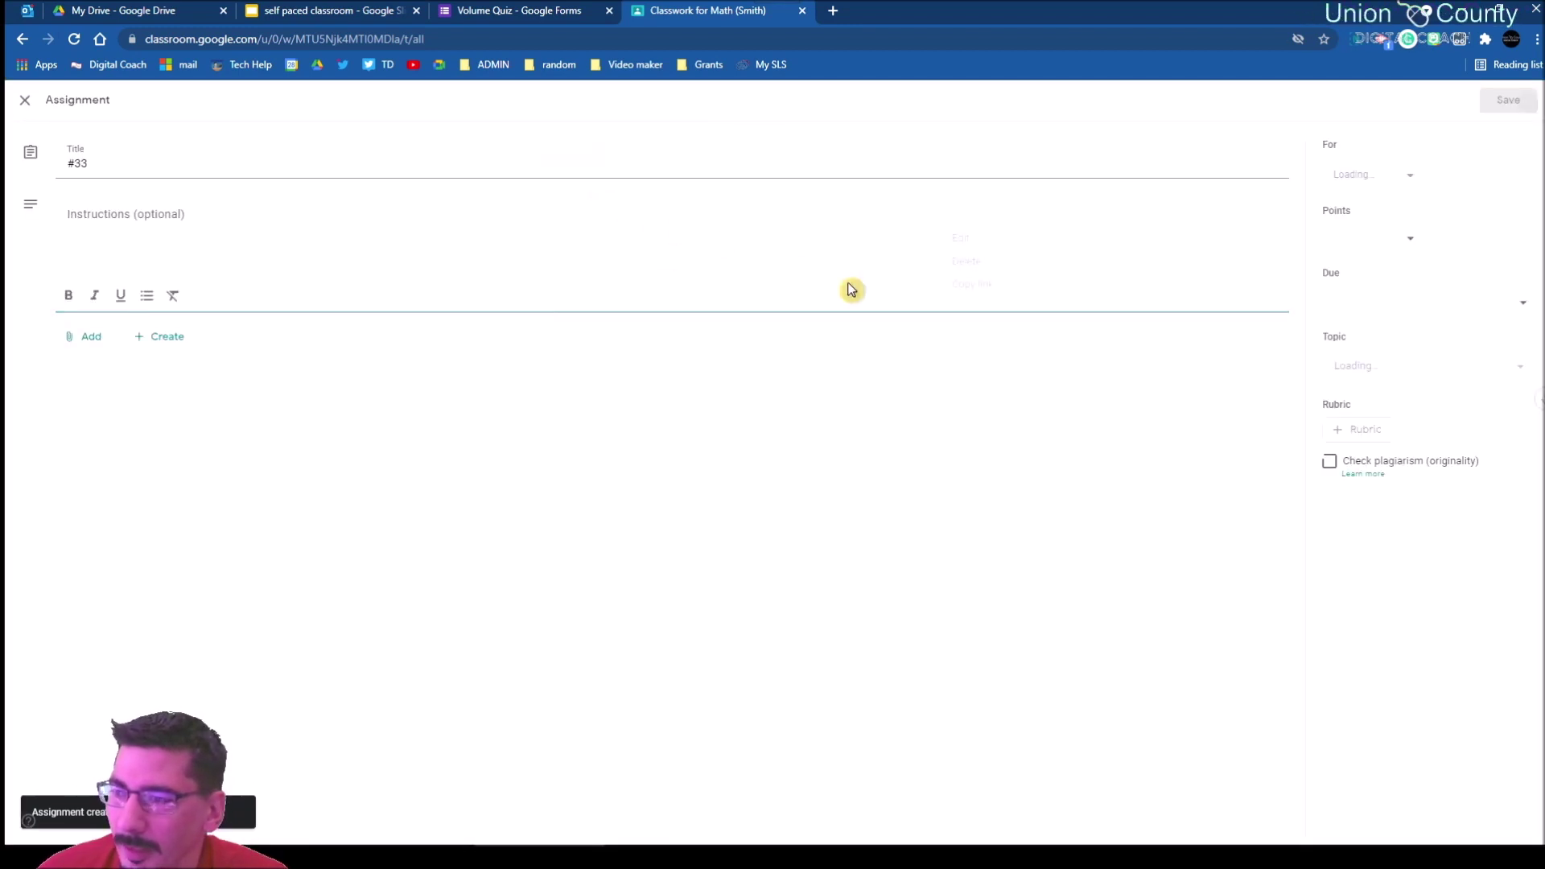
click(1440, 367)
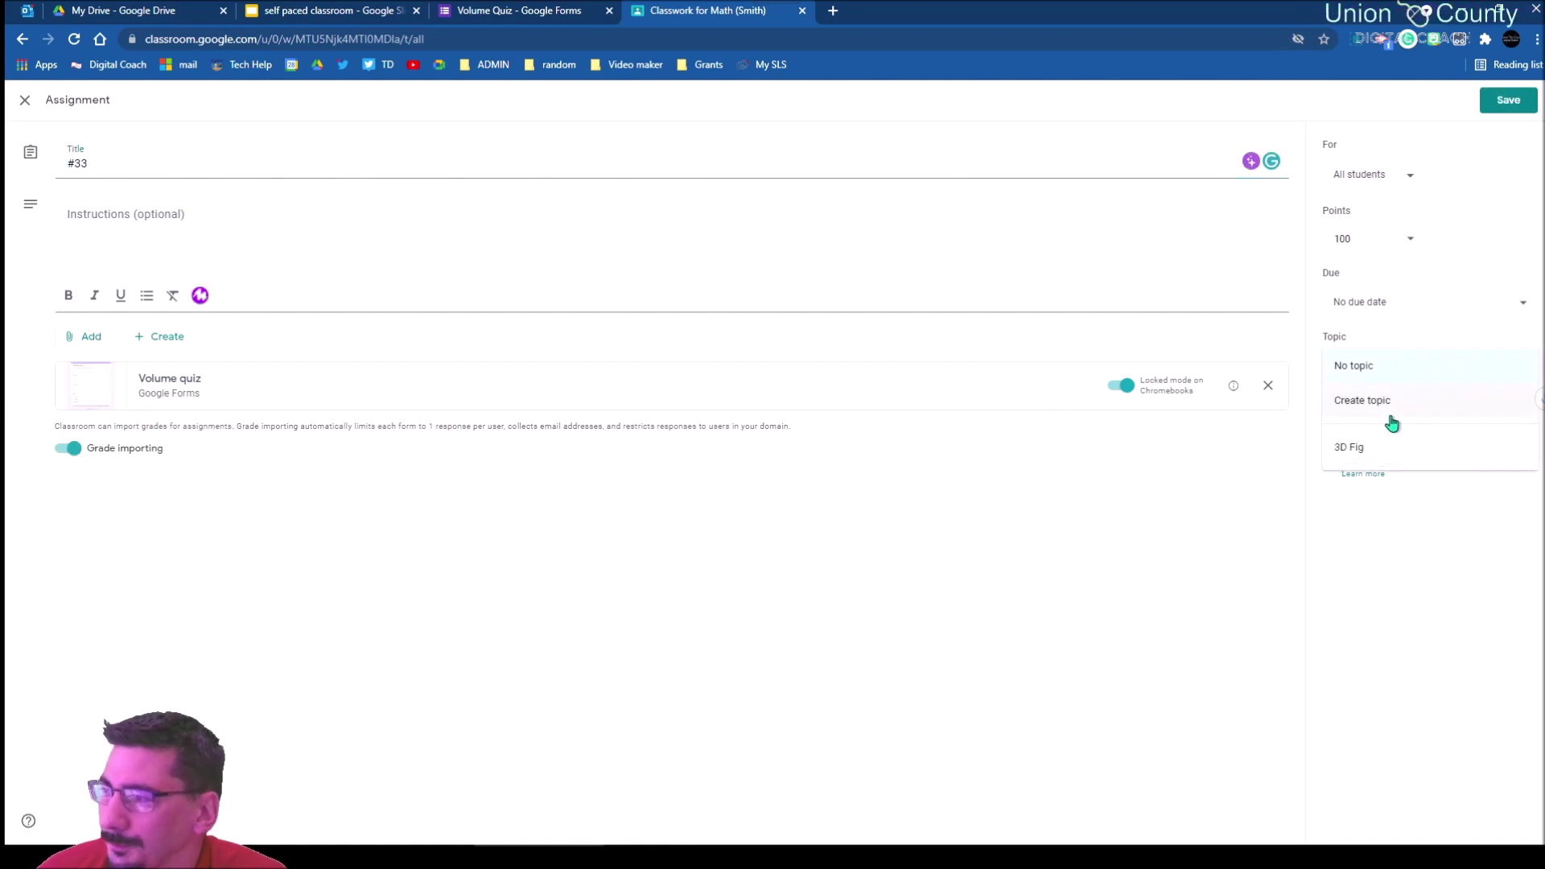
click(1358, 447)
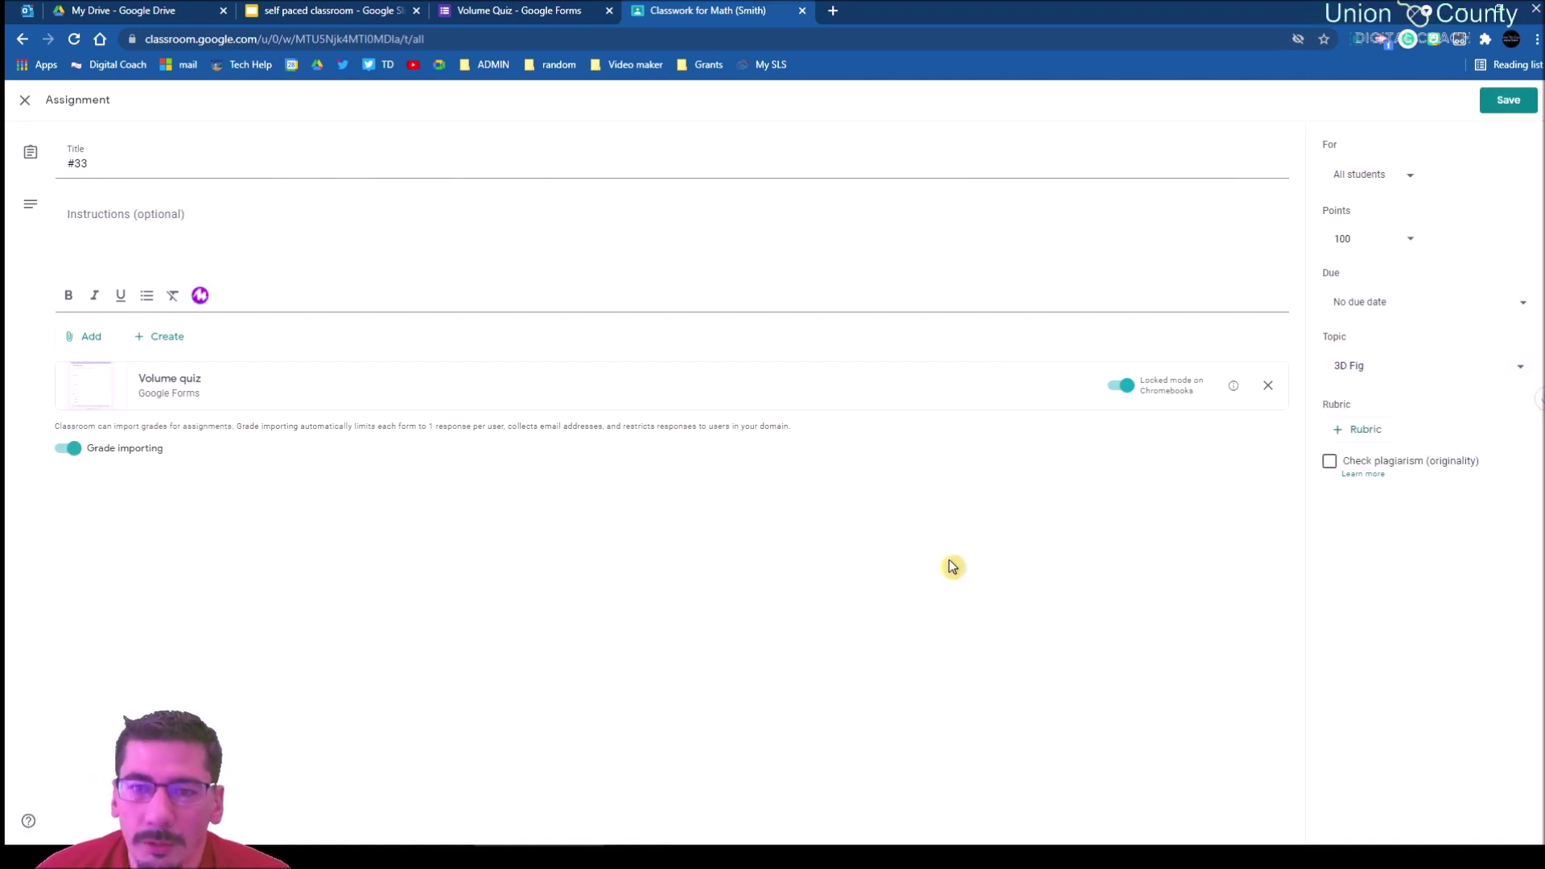
click(1485, 101)
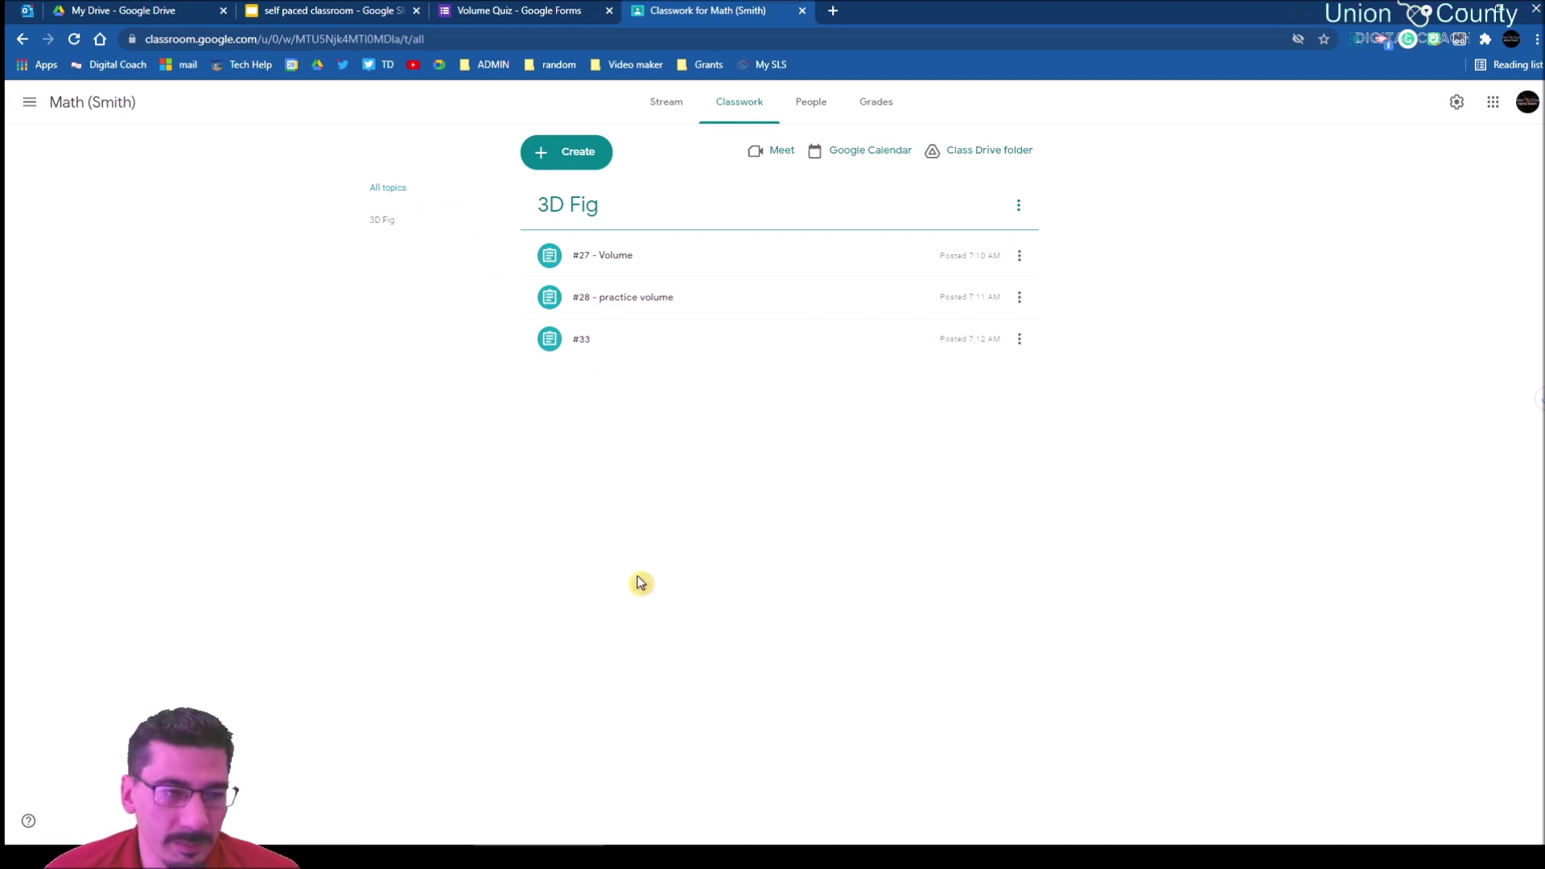
Step: Add a 'Help desk' topic to the Classwork page and open a new browser tab
click(572, 161)
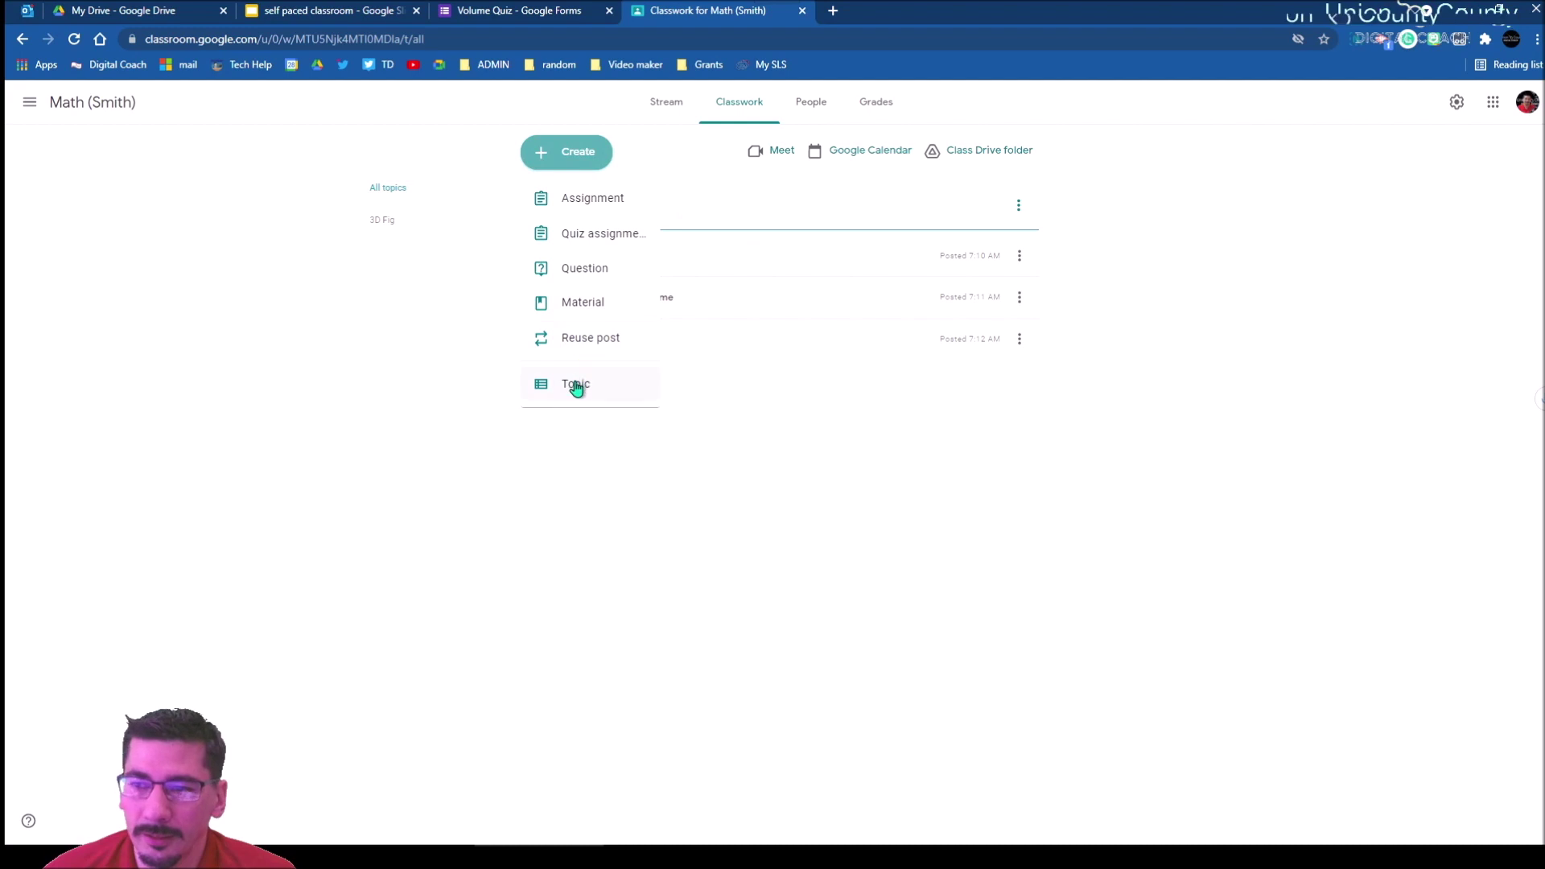
click(633, 376)
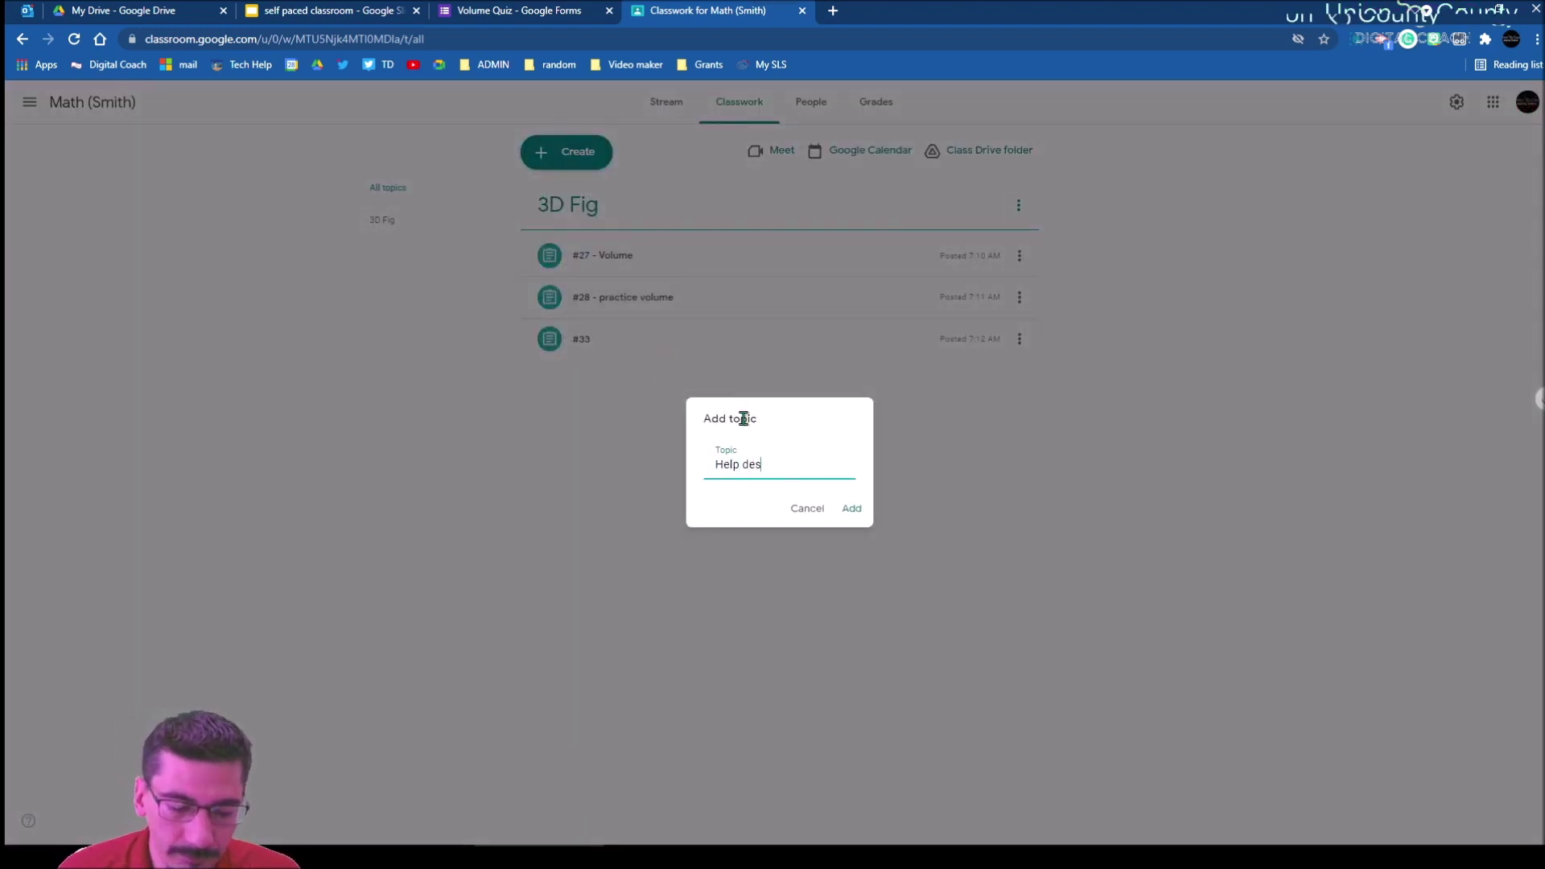
click(849, 510)
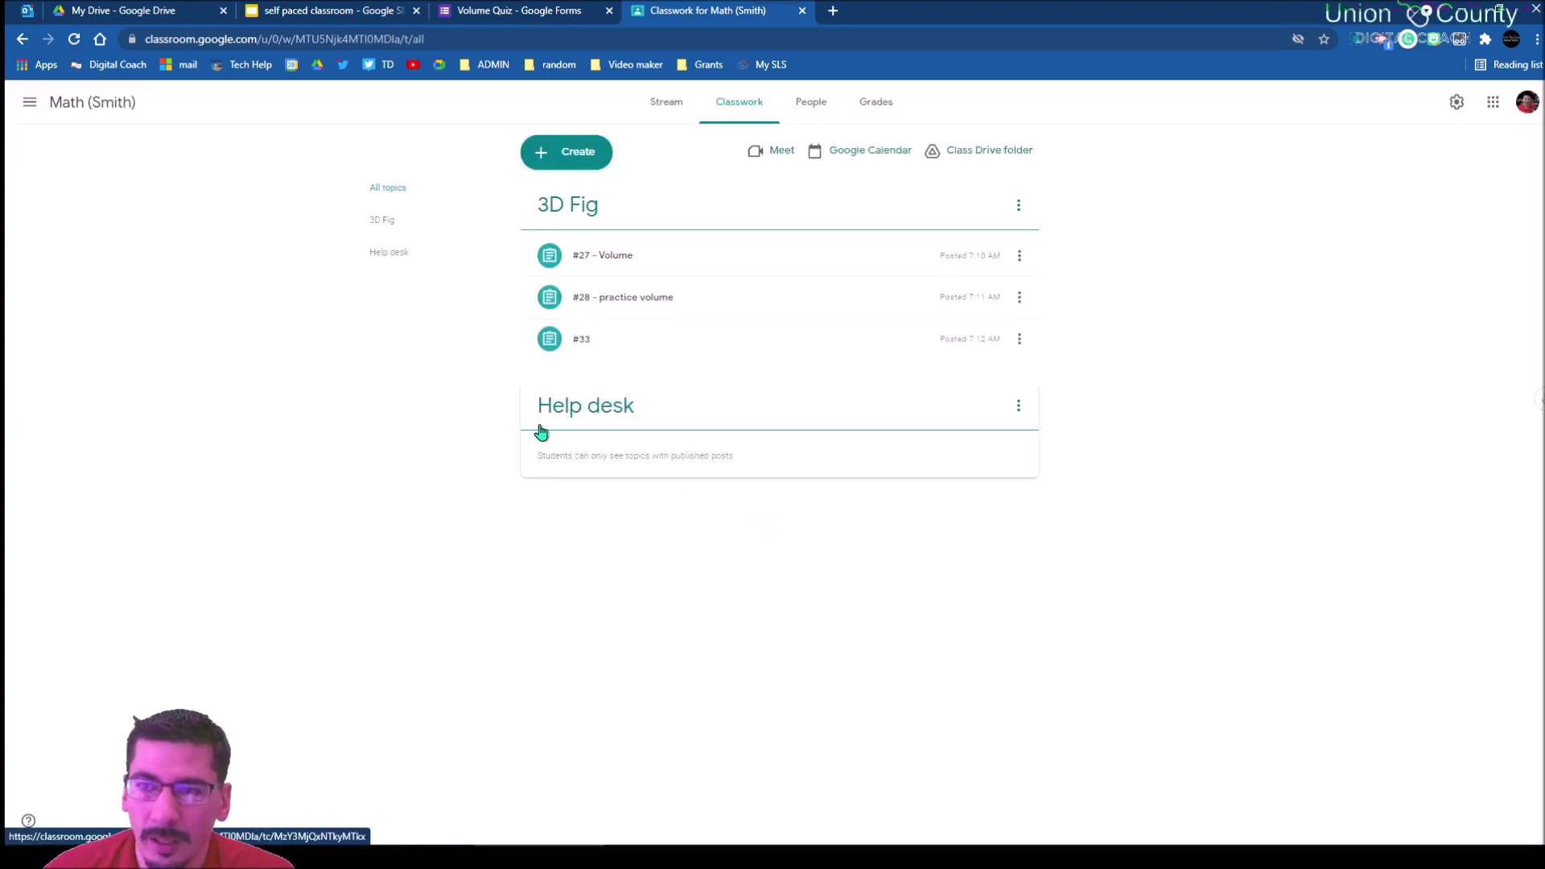
click(827, 12)
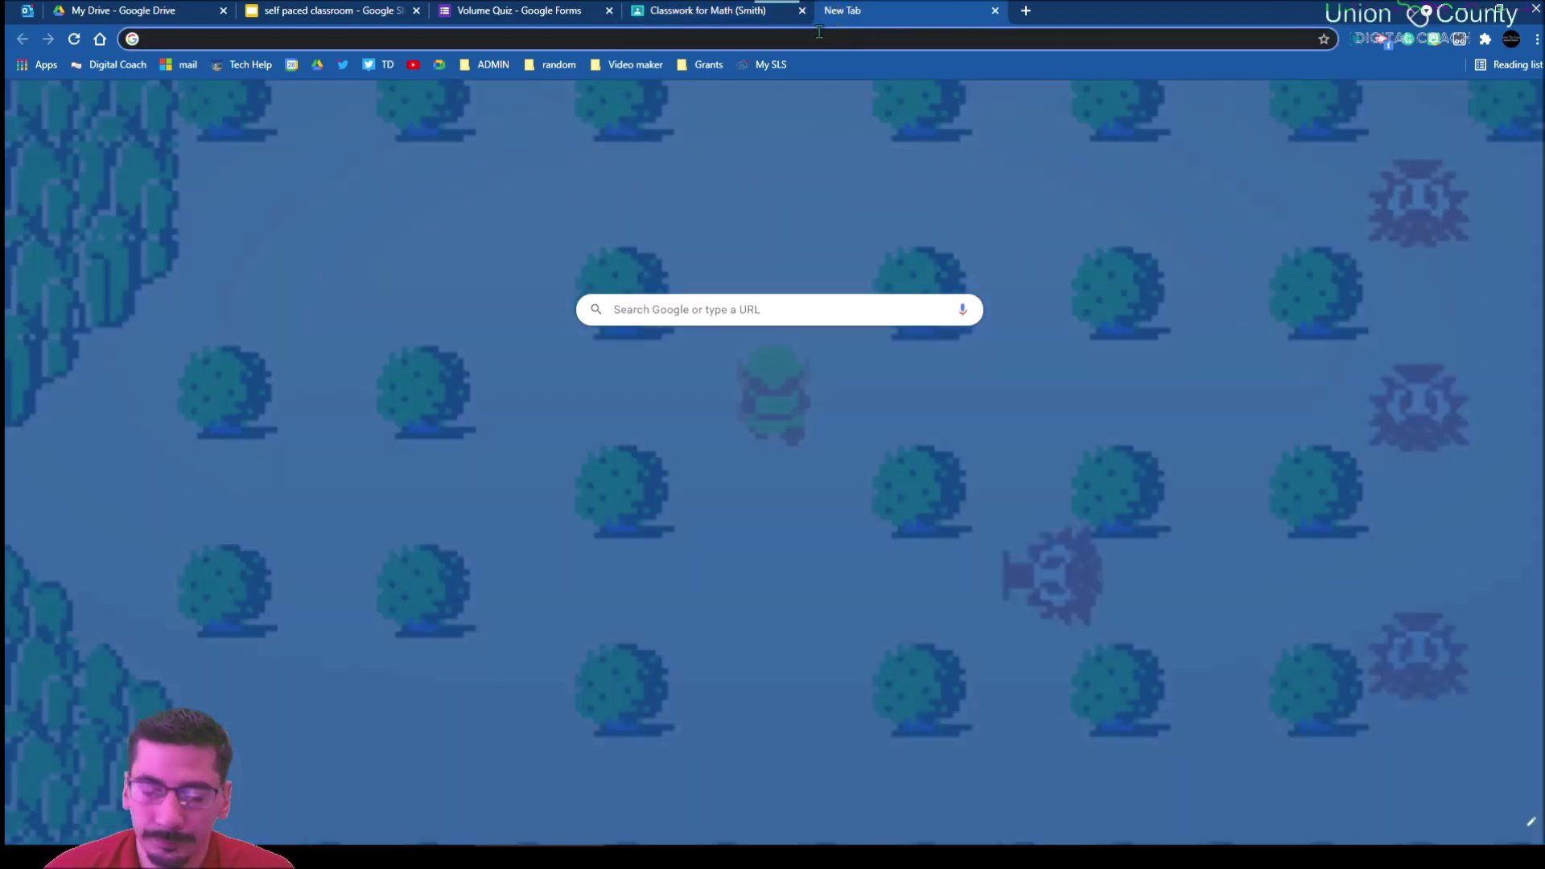
Step: Create a blank Google Form whose question is the paragraph question 'How can I help'
text(forms.goo)
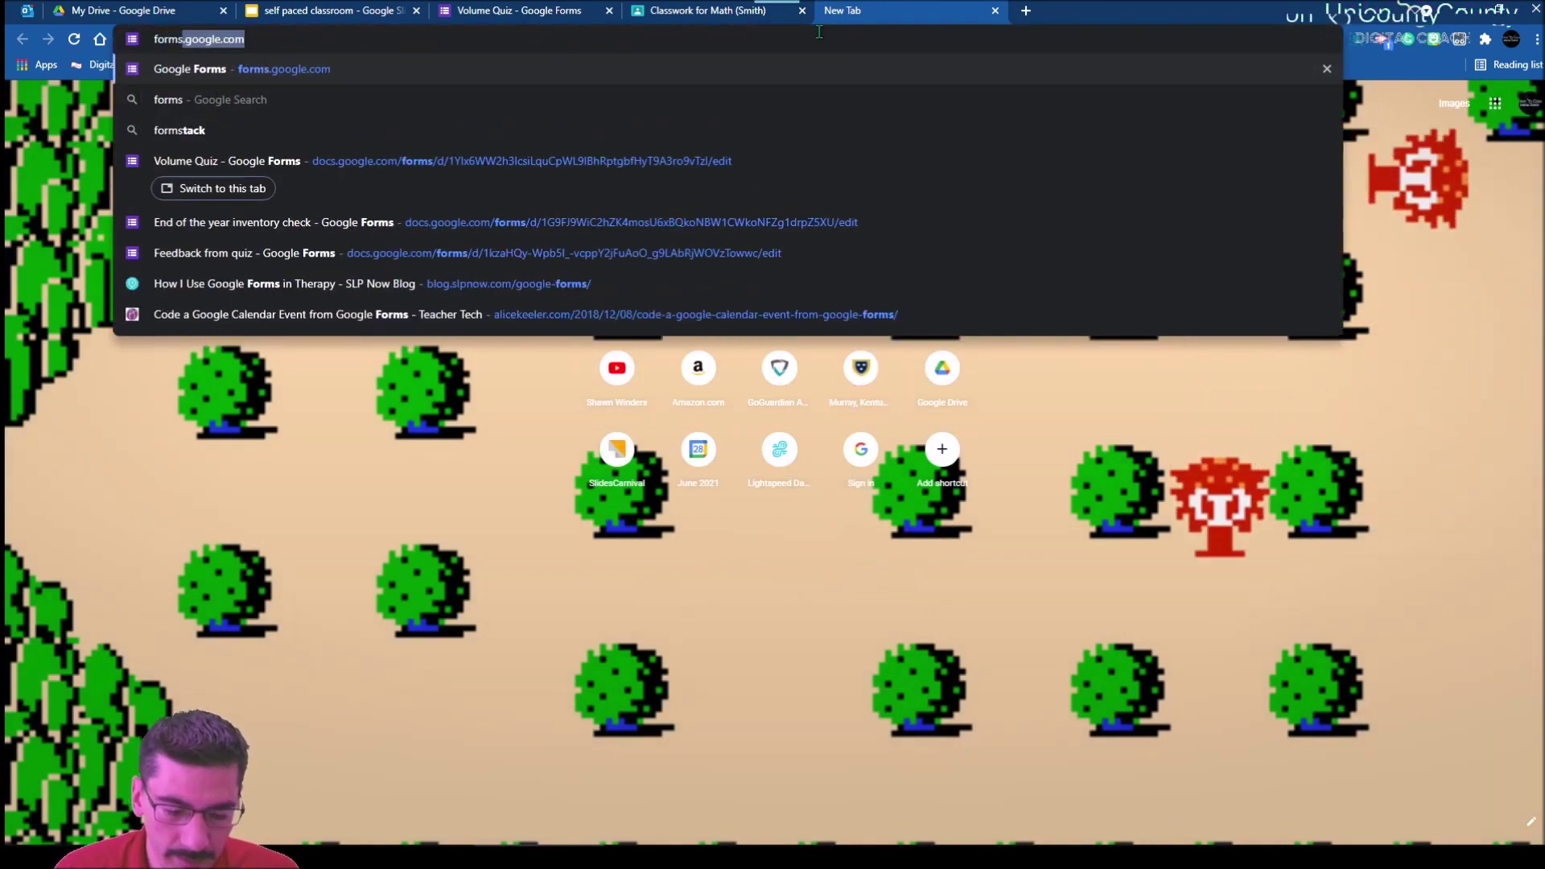
text(gle.com)
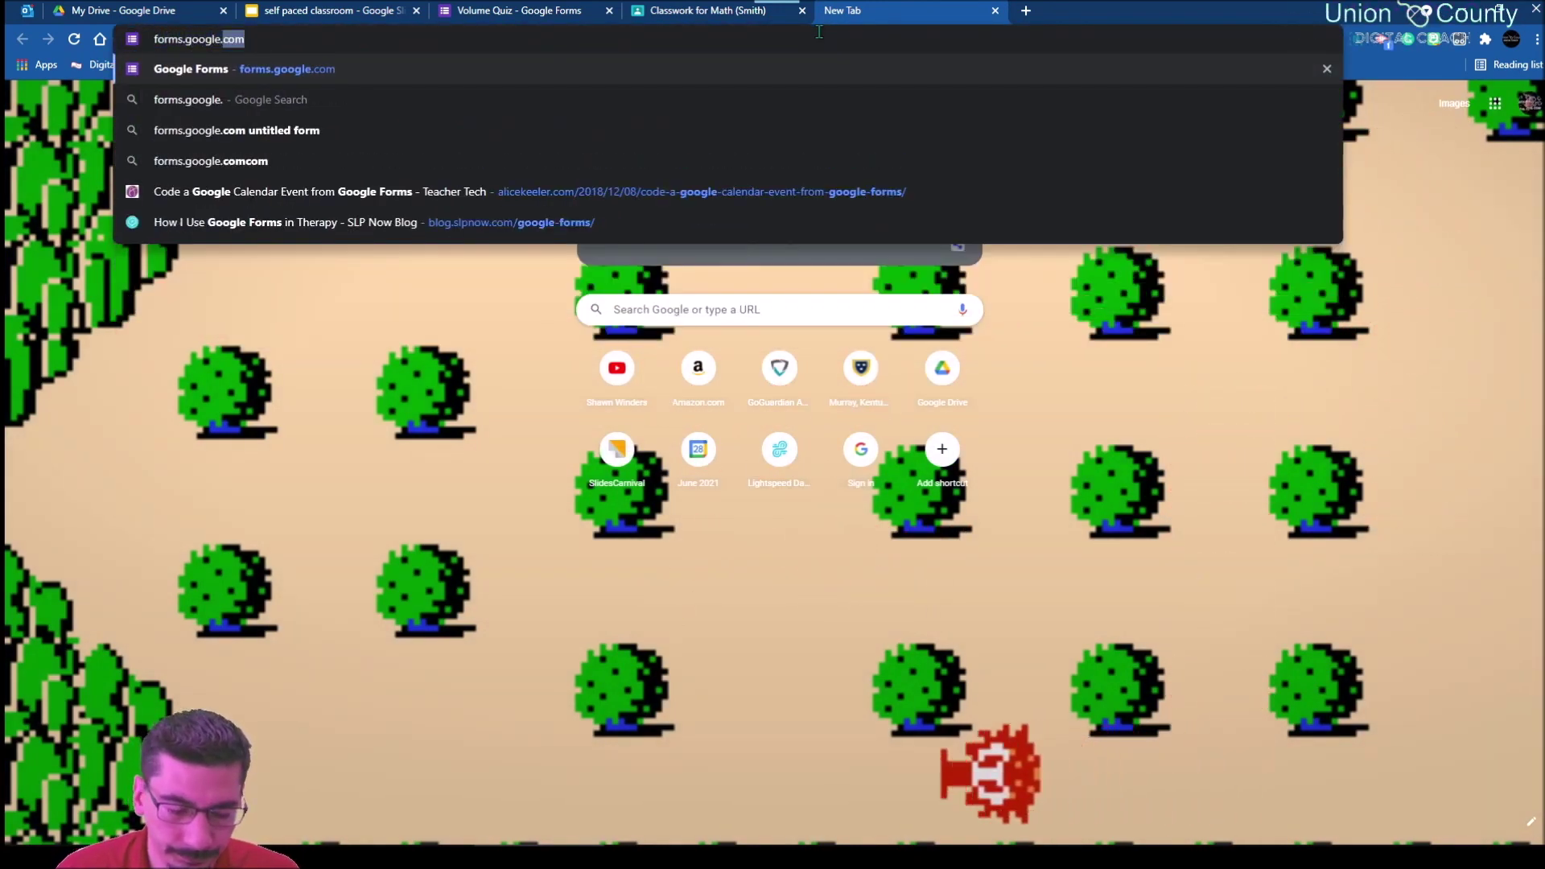
key(Return)
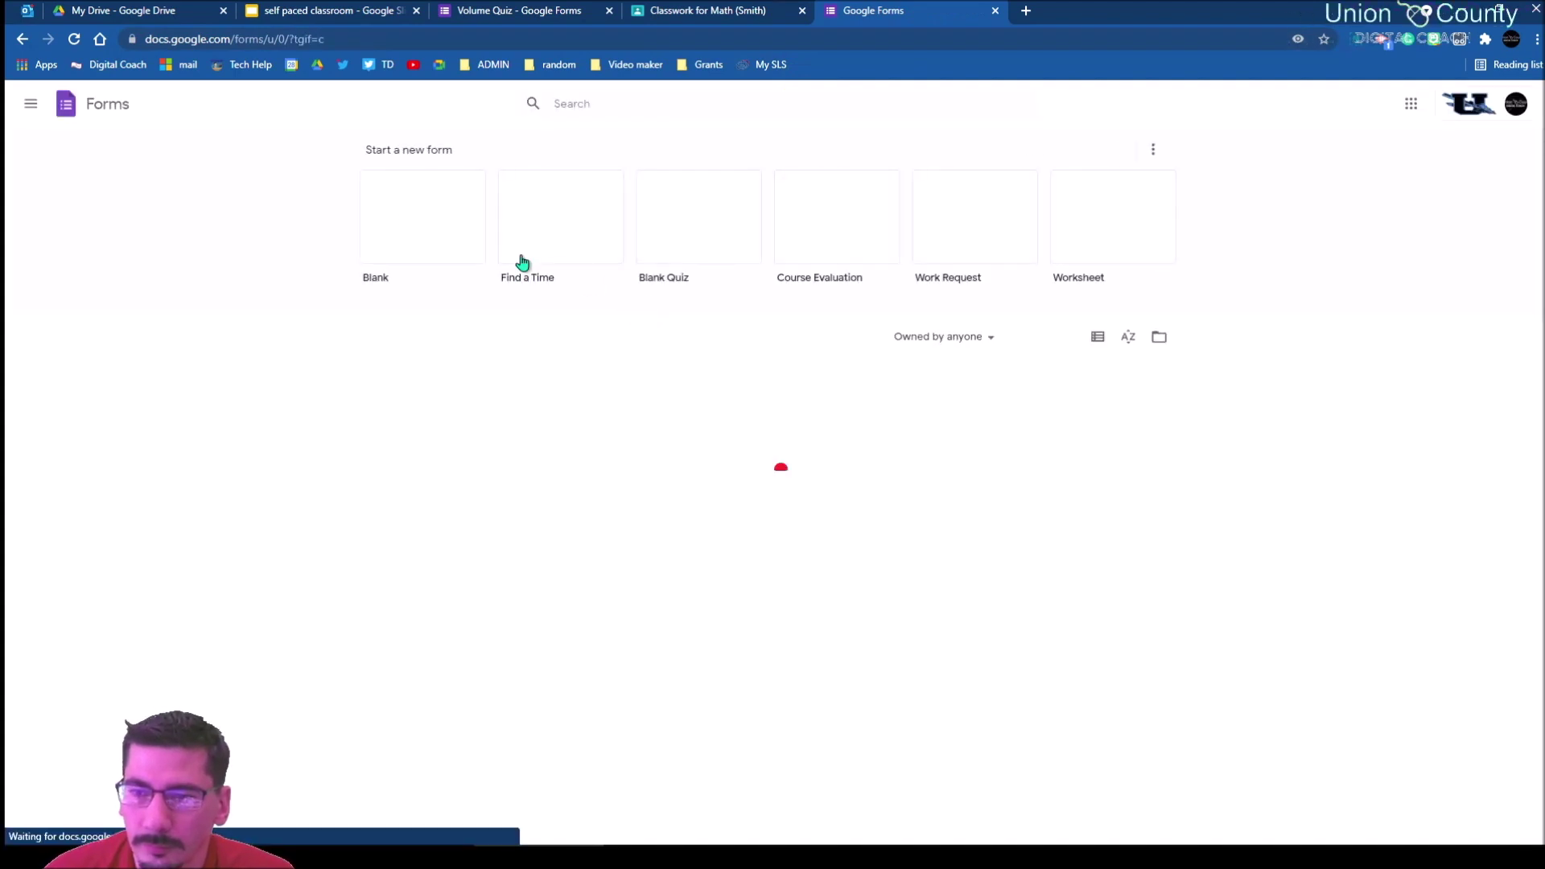
click(452, 263)
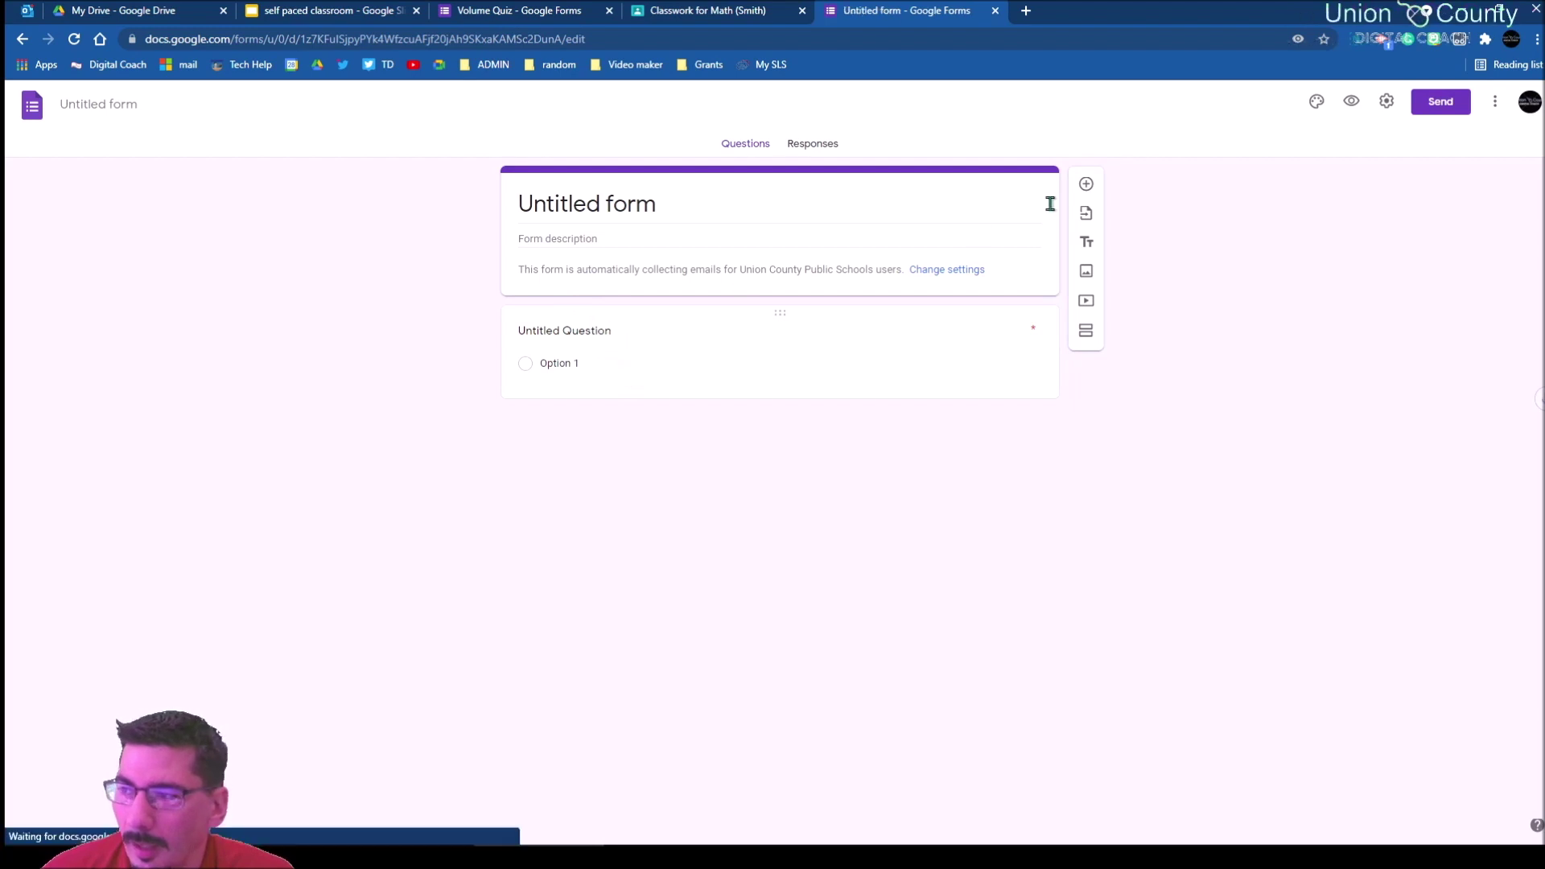
click(730, 321)
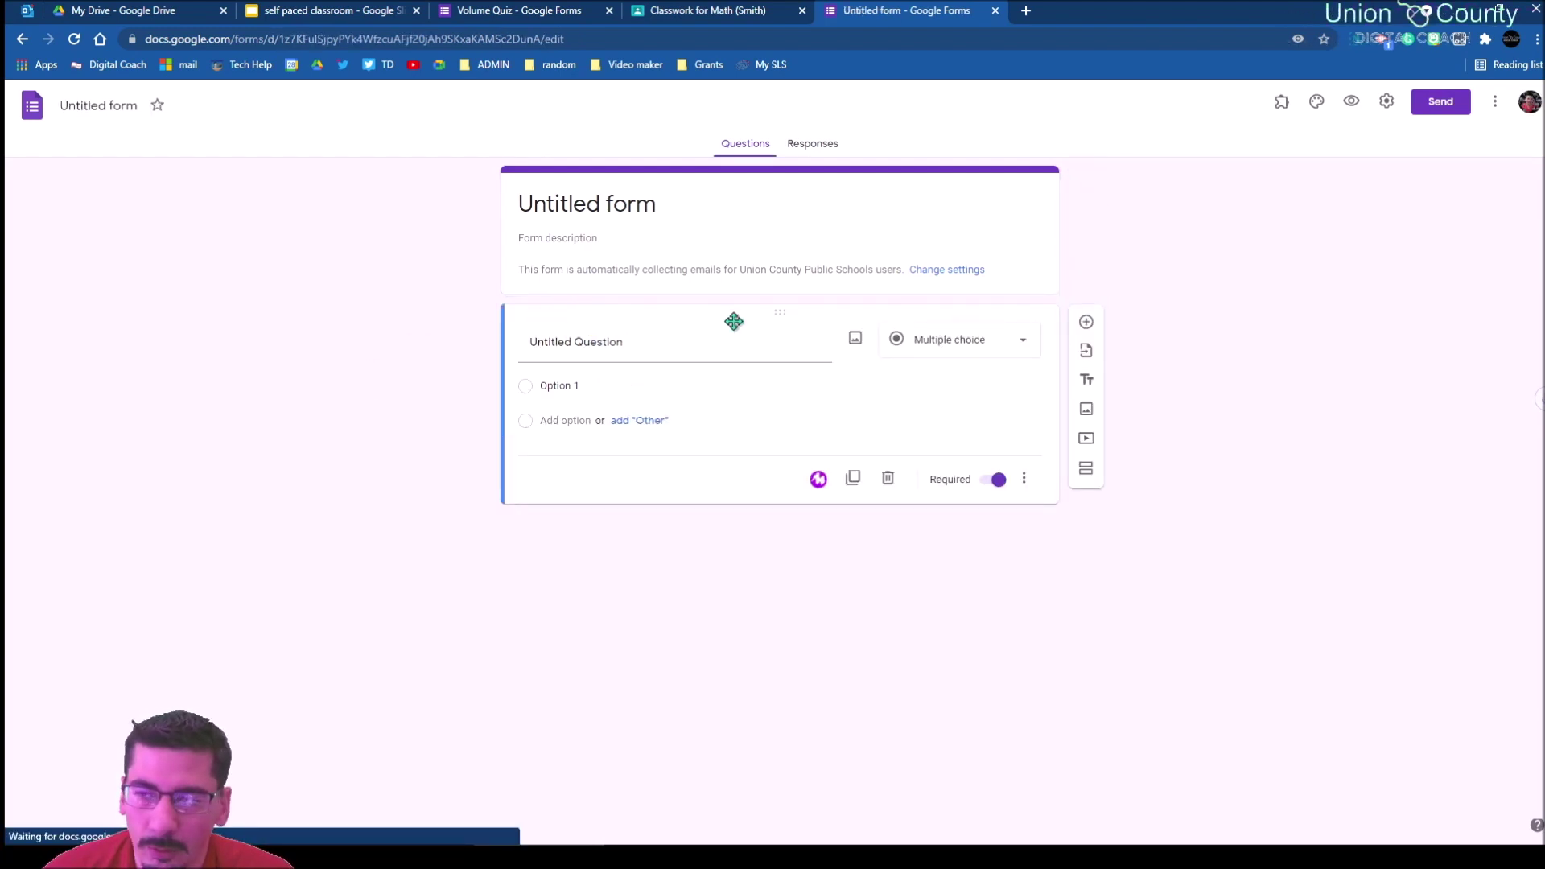
click(540, 360)
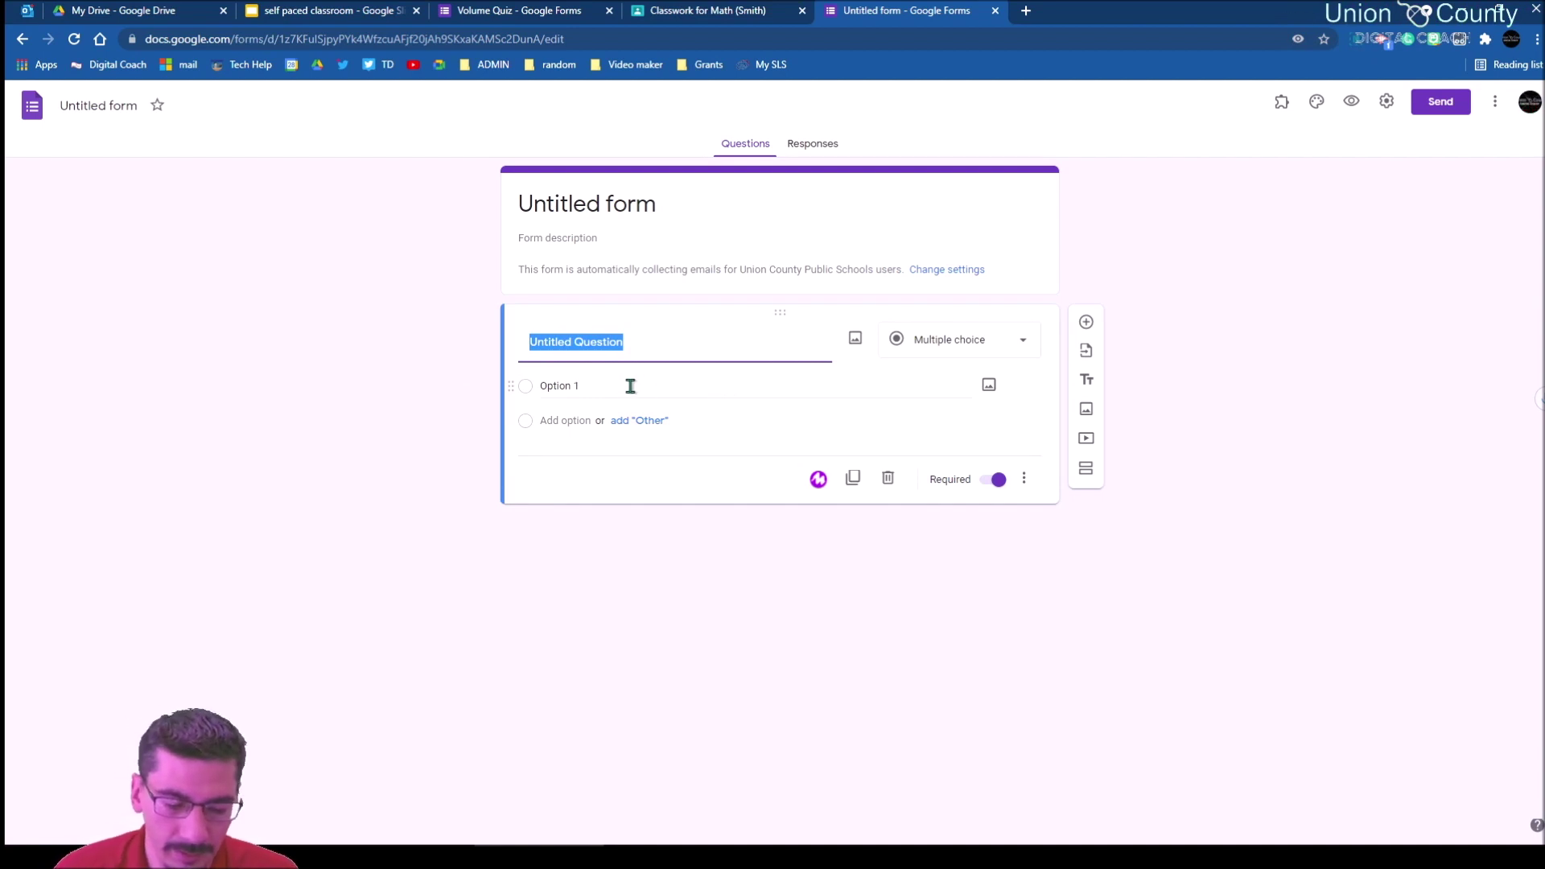
text(How can I help)
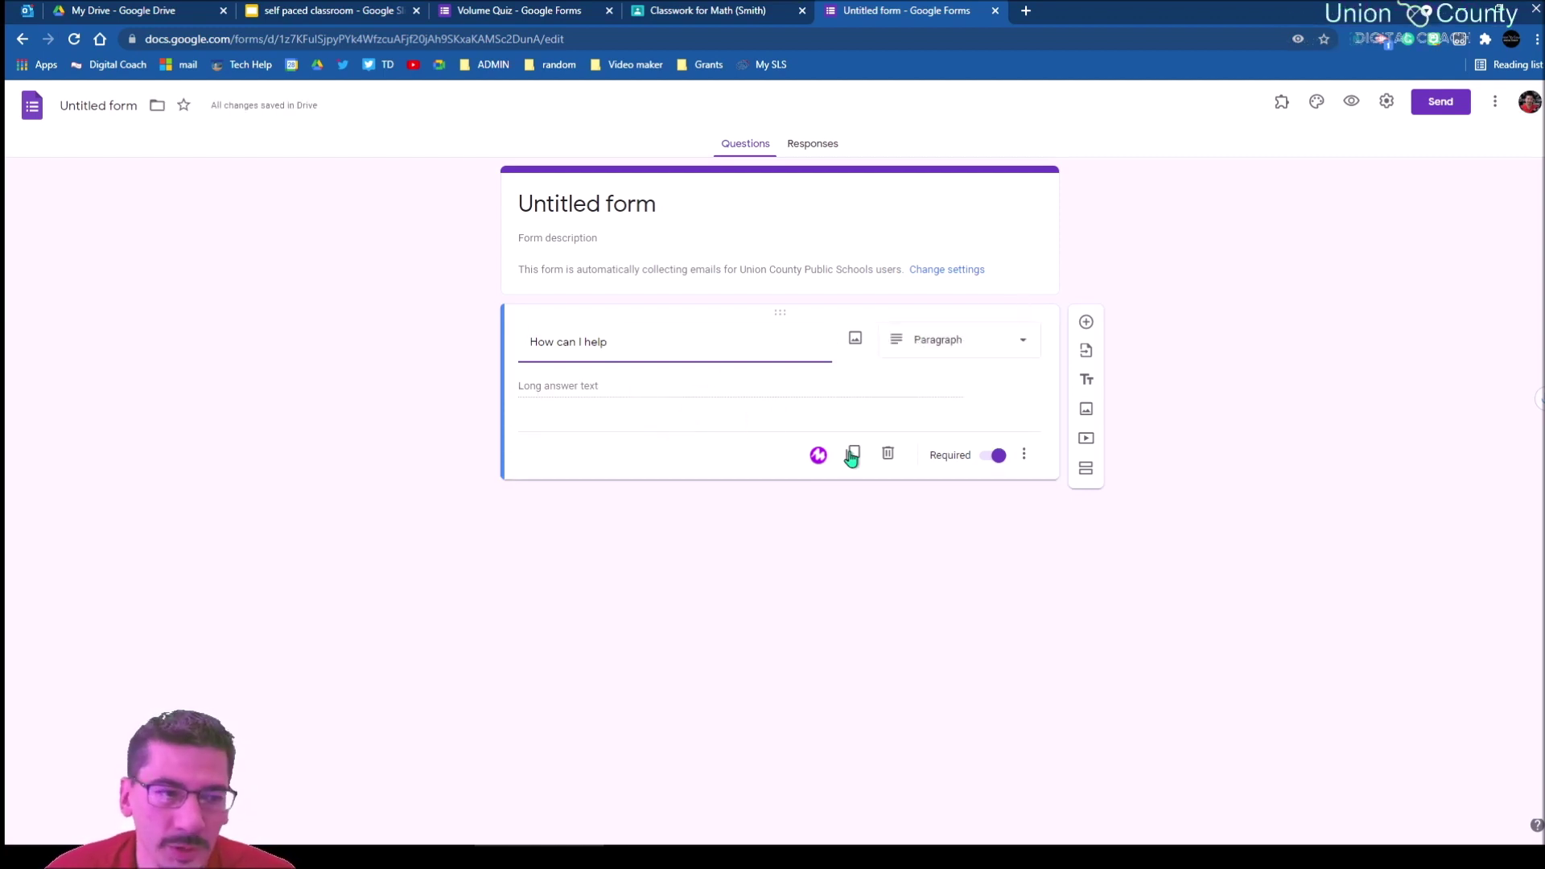
click(1275, 457)
Step: Link the form's responses to a new spreadsheet
click(825, 150)
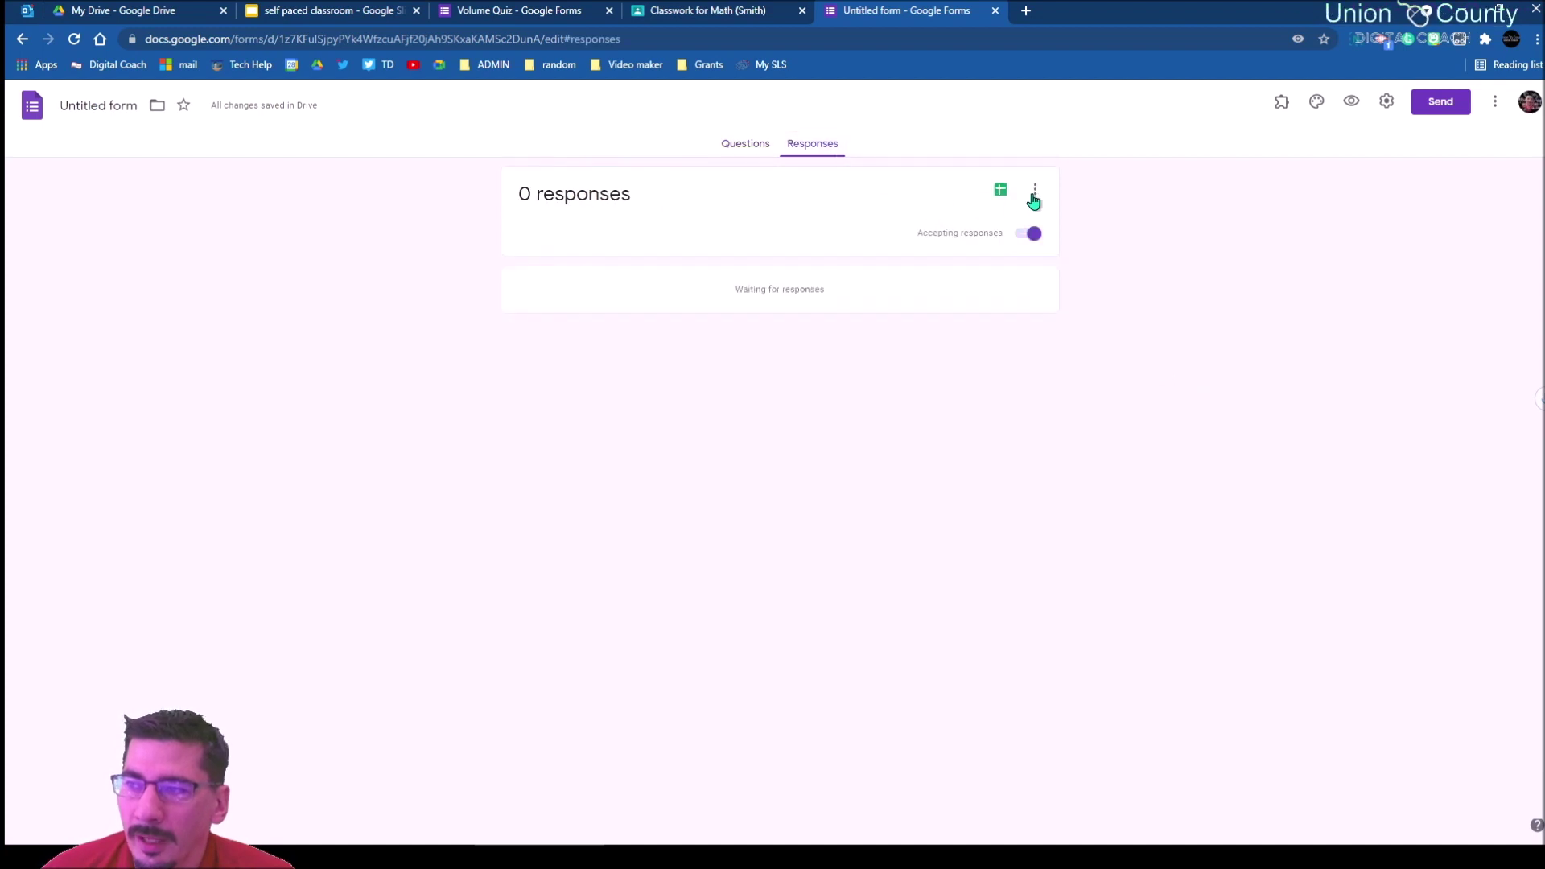
click(996, 193)
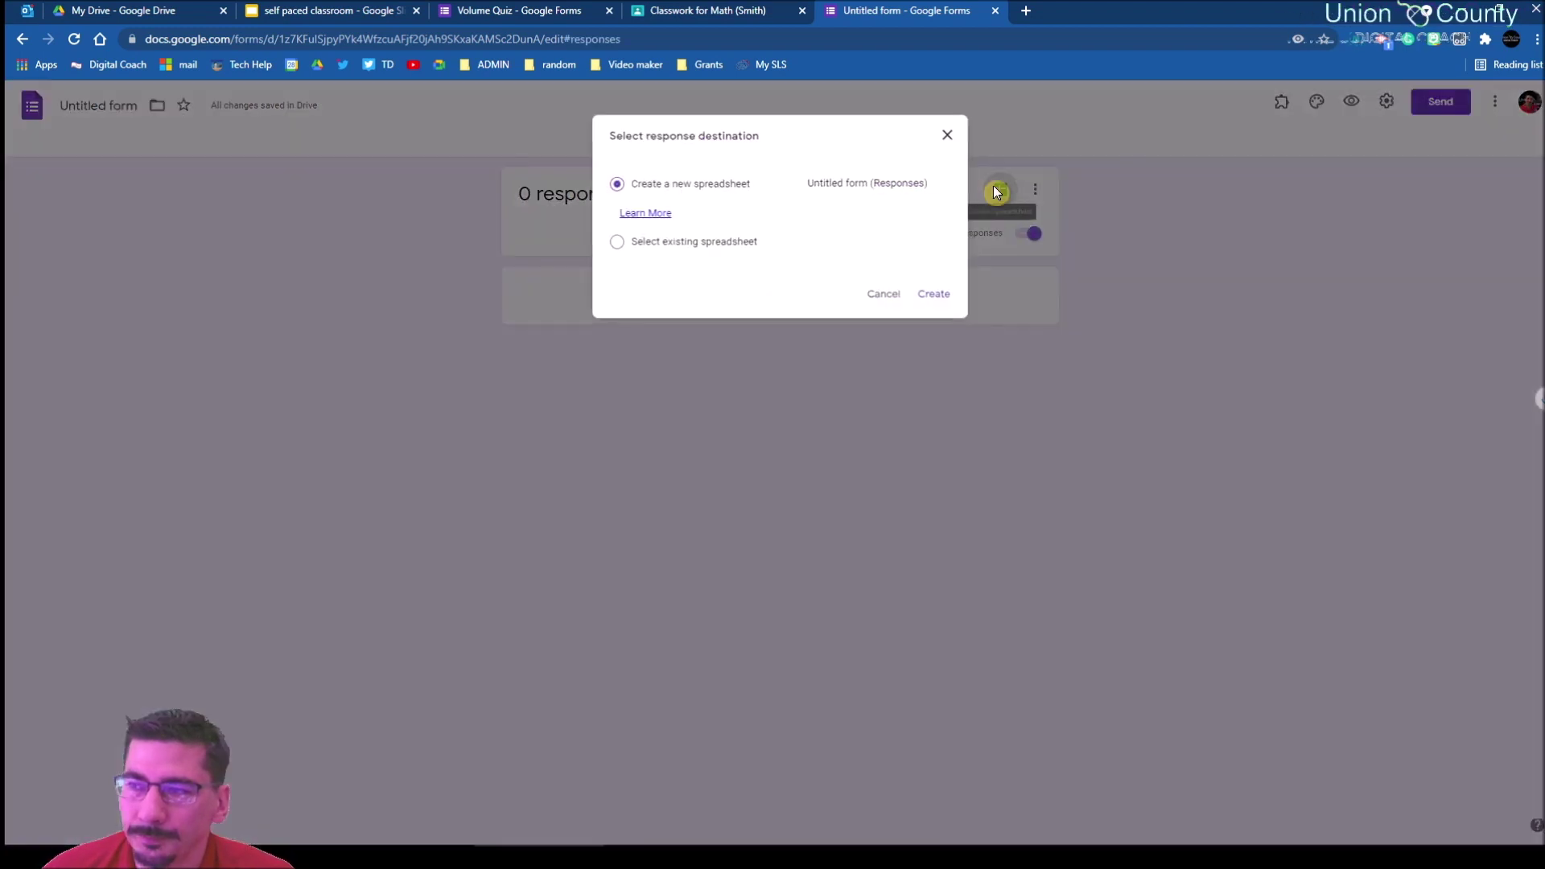
click(940, 296)
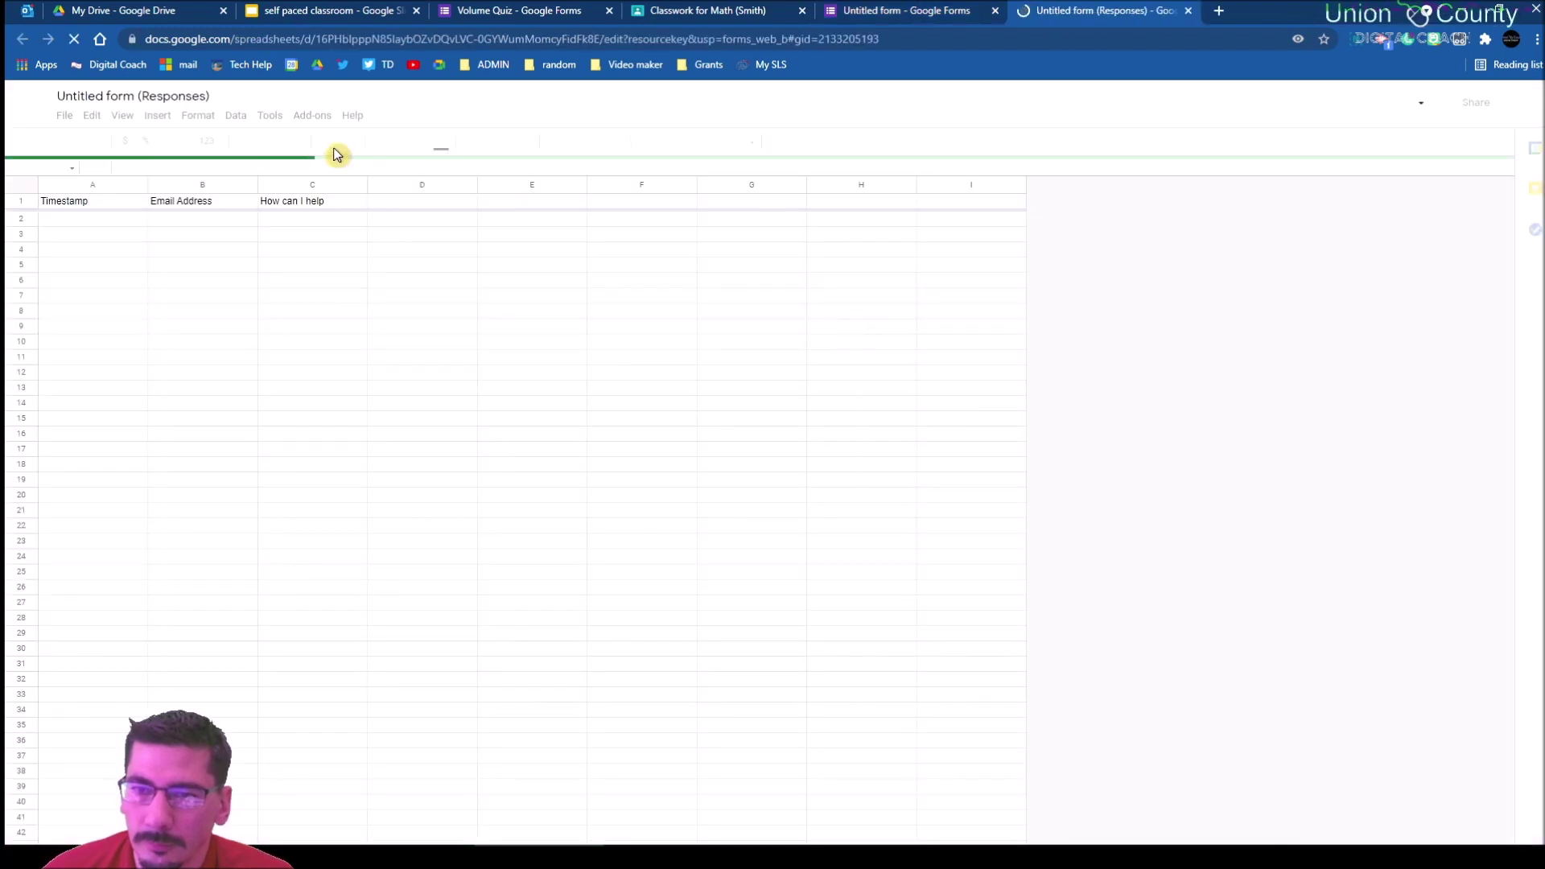
Step: Set a notification rule emailing right away when any changes are made, then return to the form
click(300, 117)
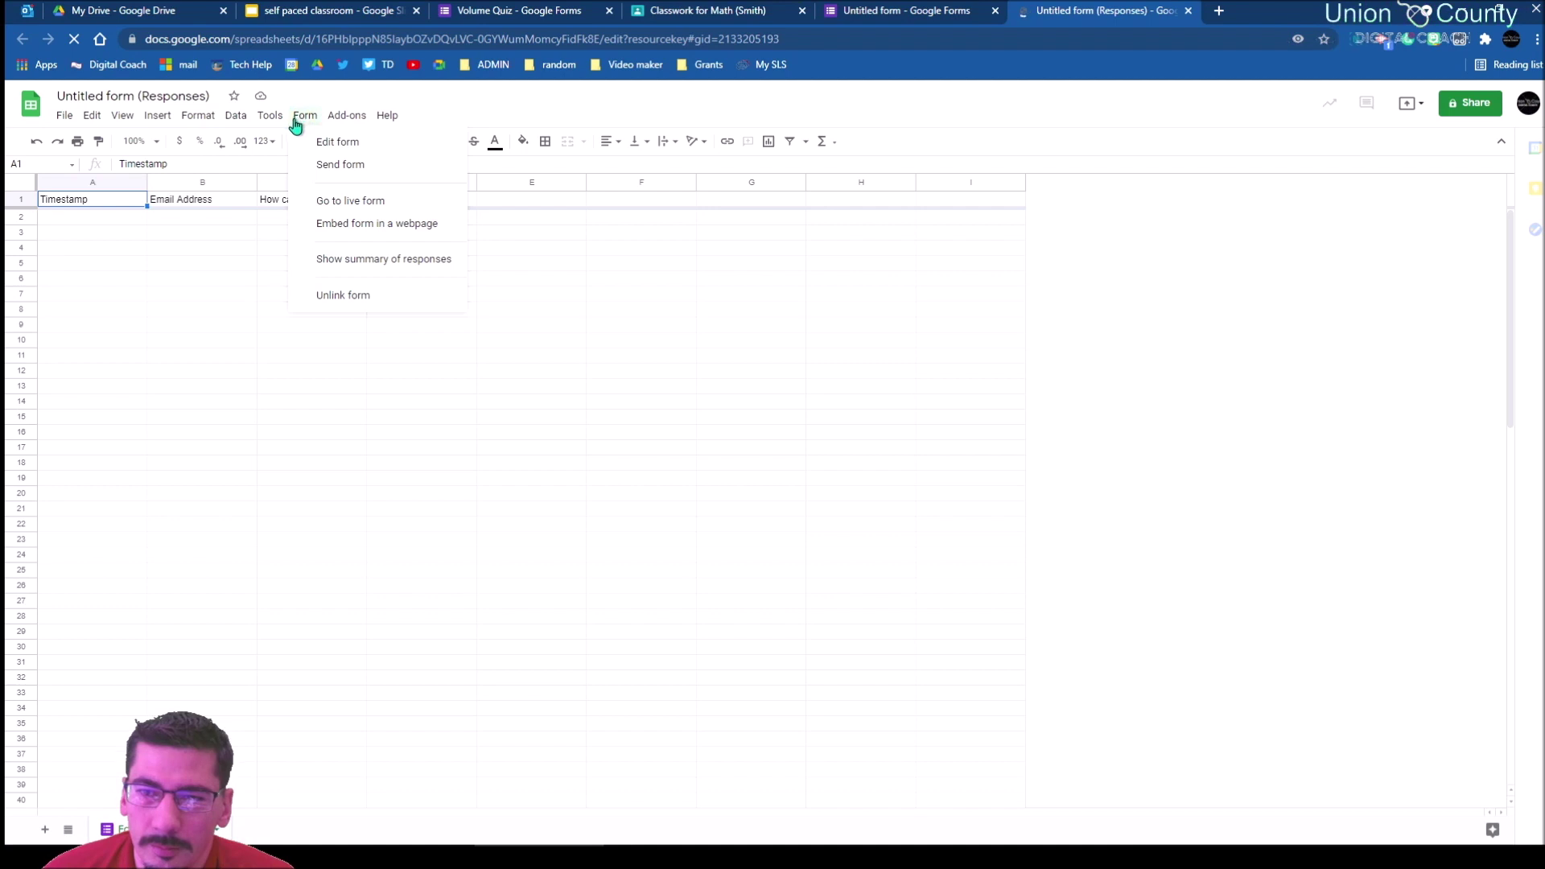
click(269, 123)
click(270, 122)
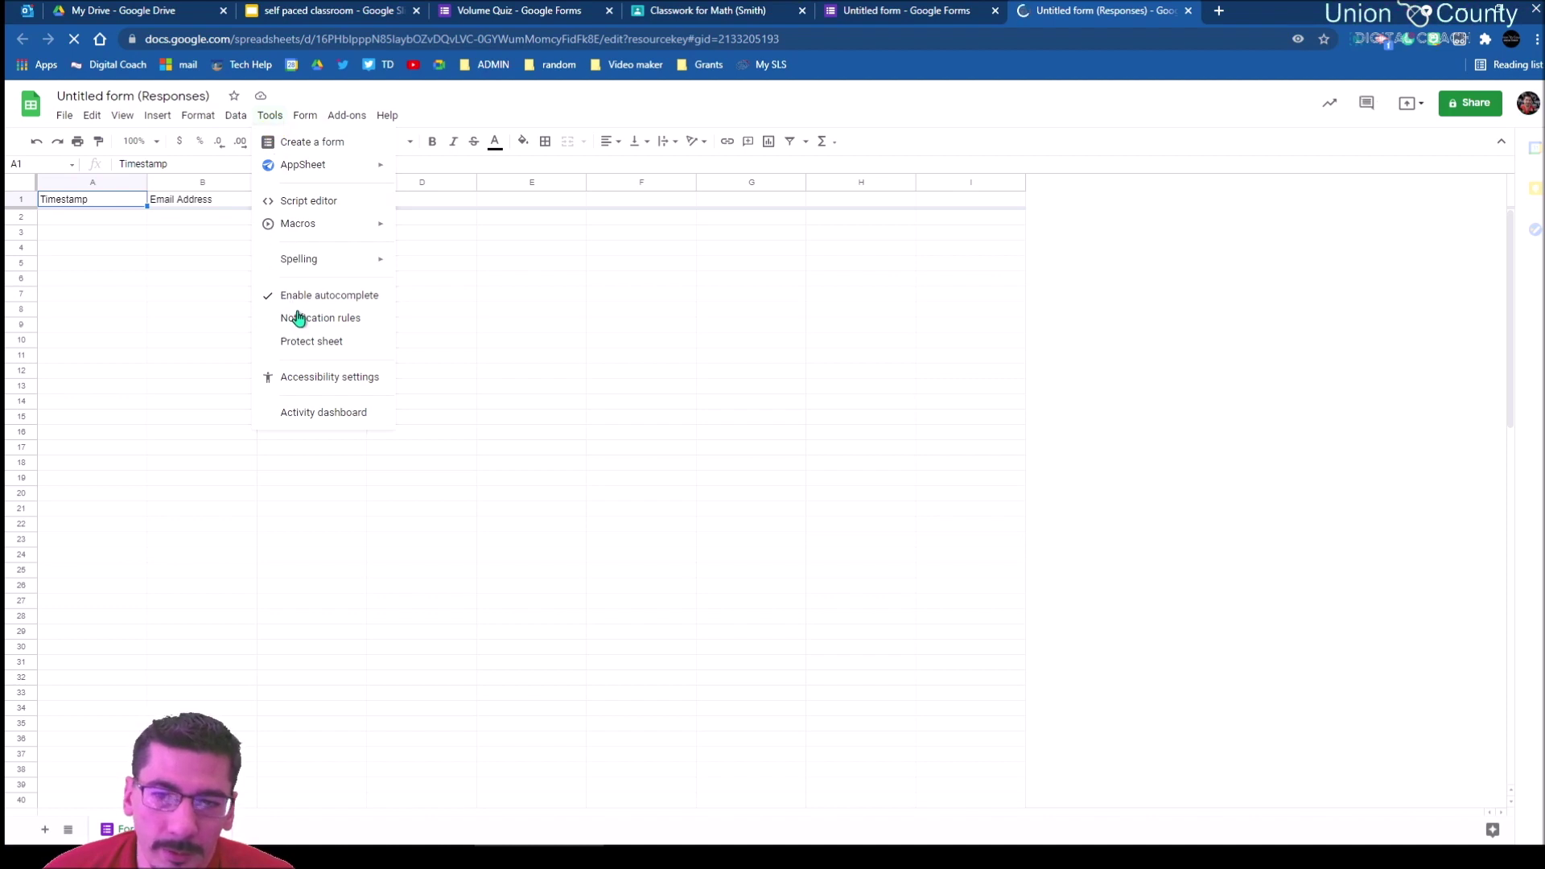
click(299, 320)
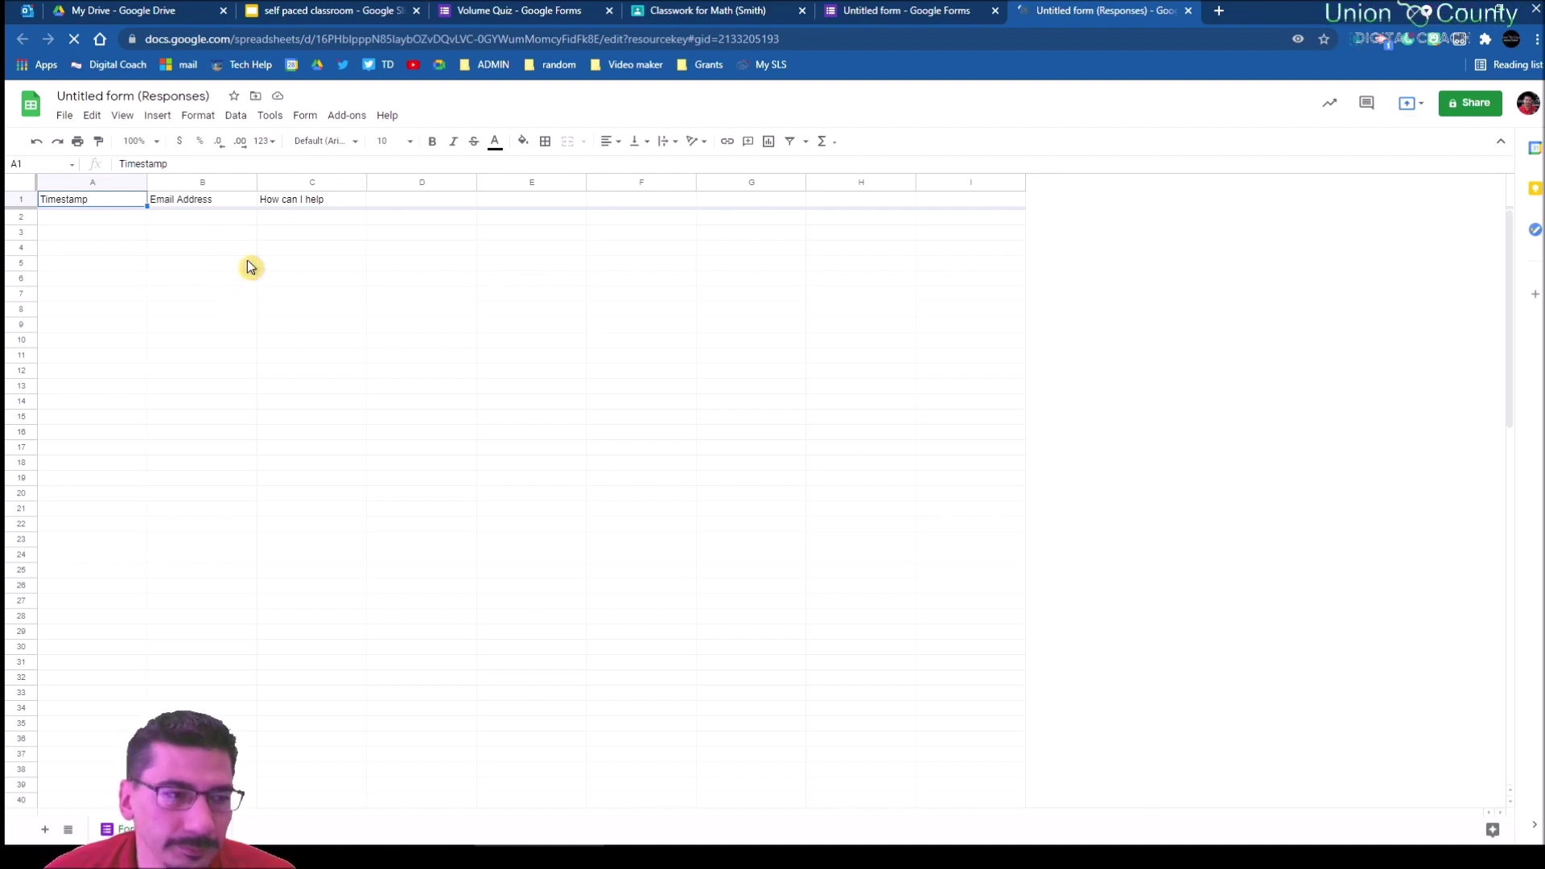
click(268, 117)
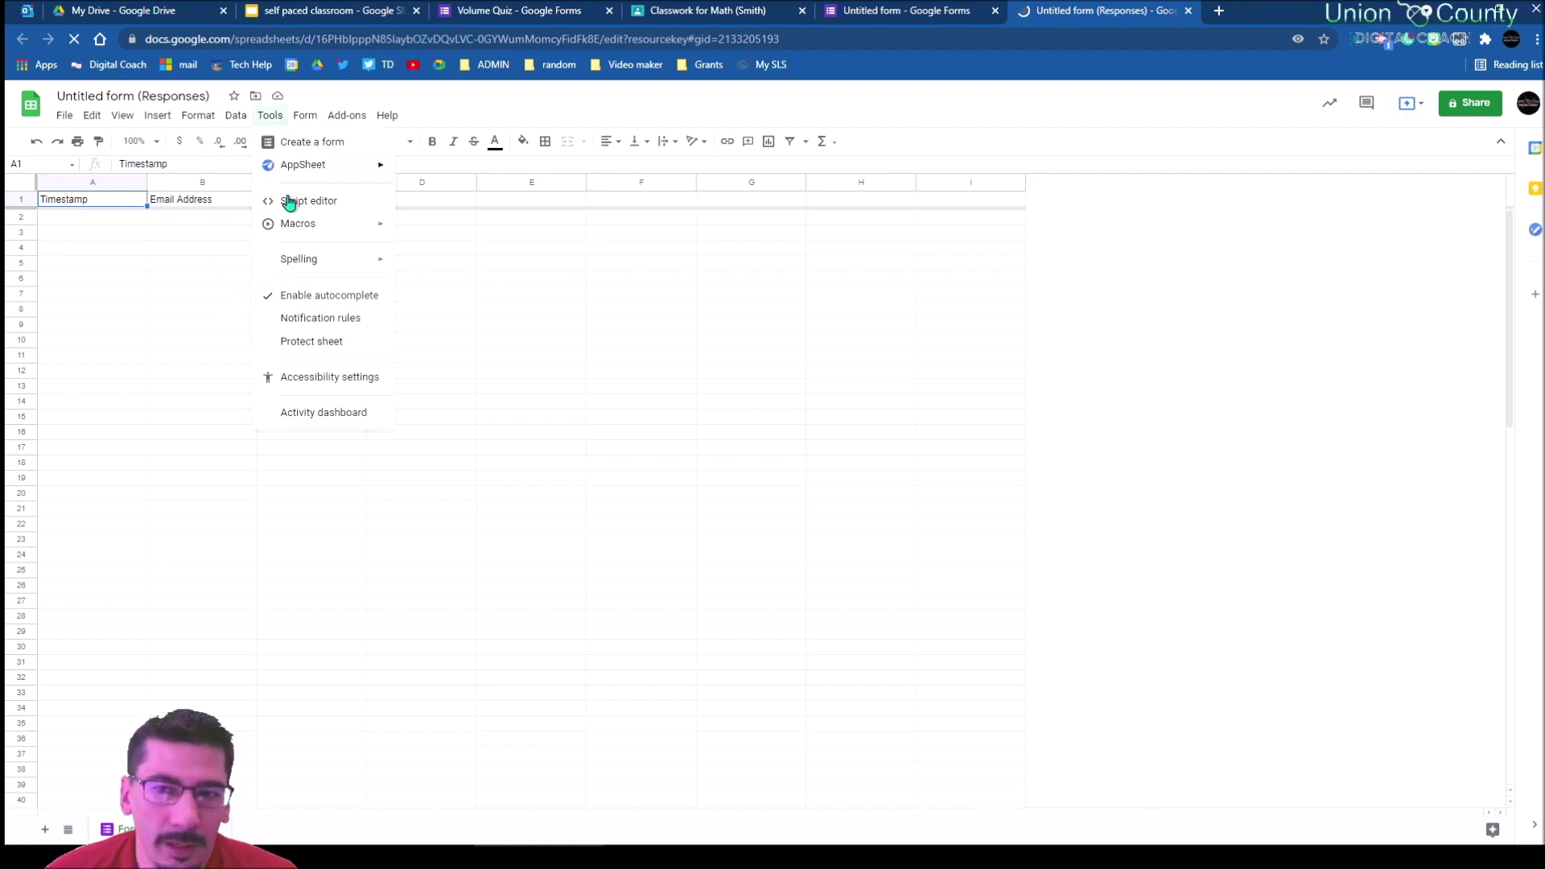
click(299, 318)
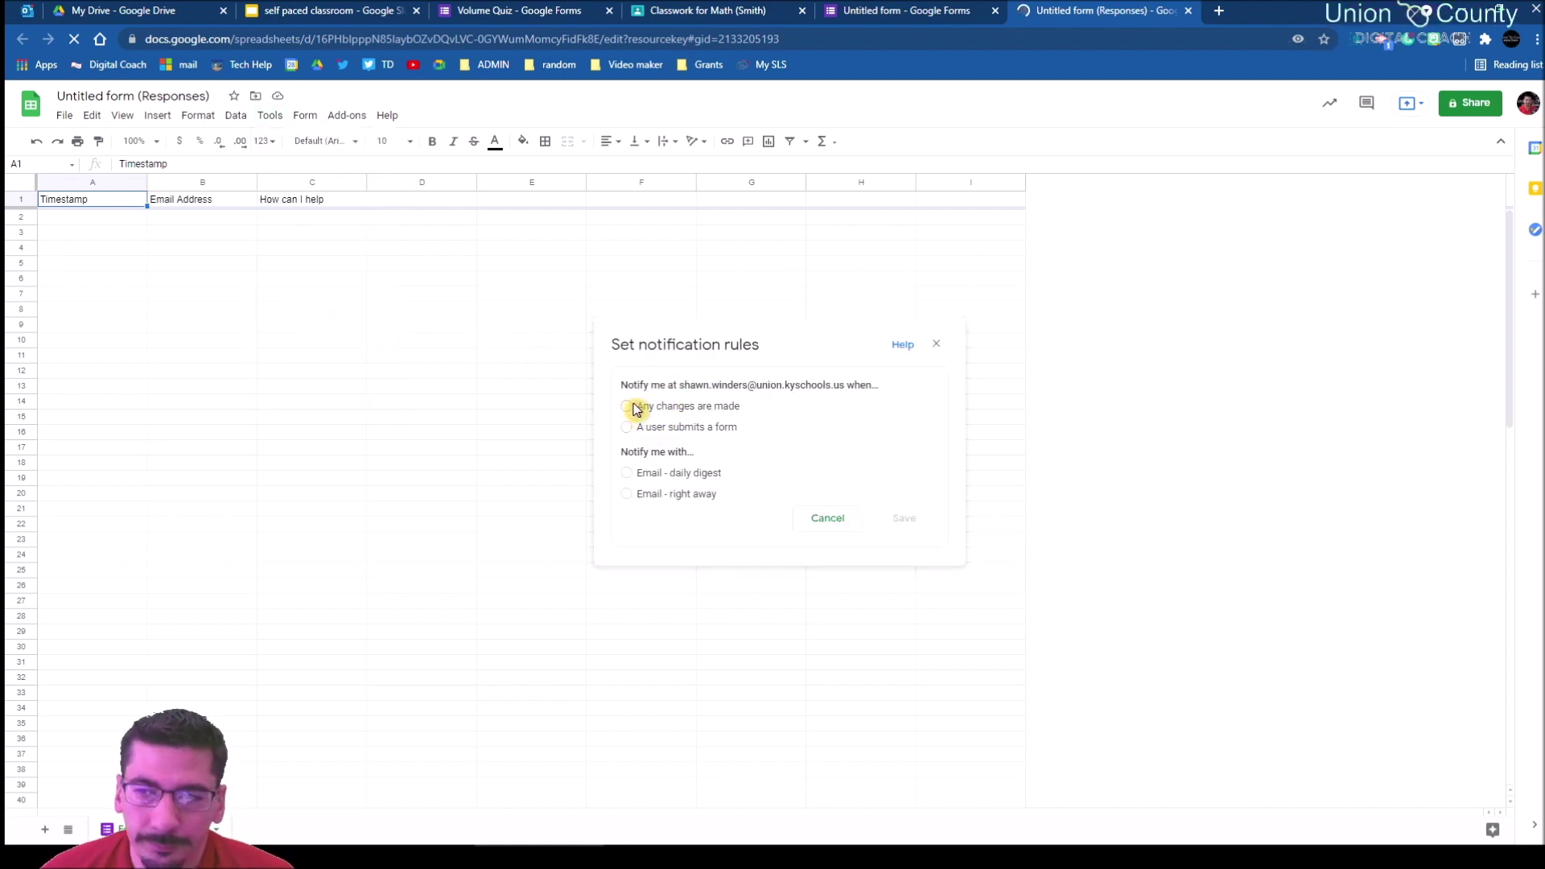
click(635, 408)
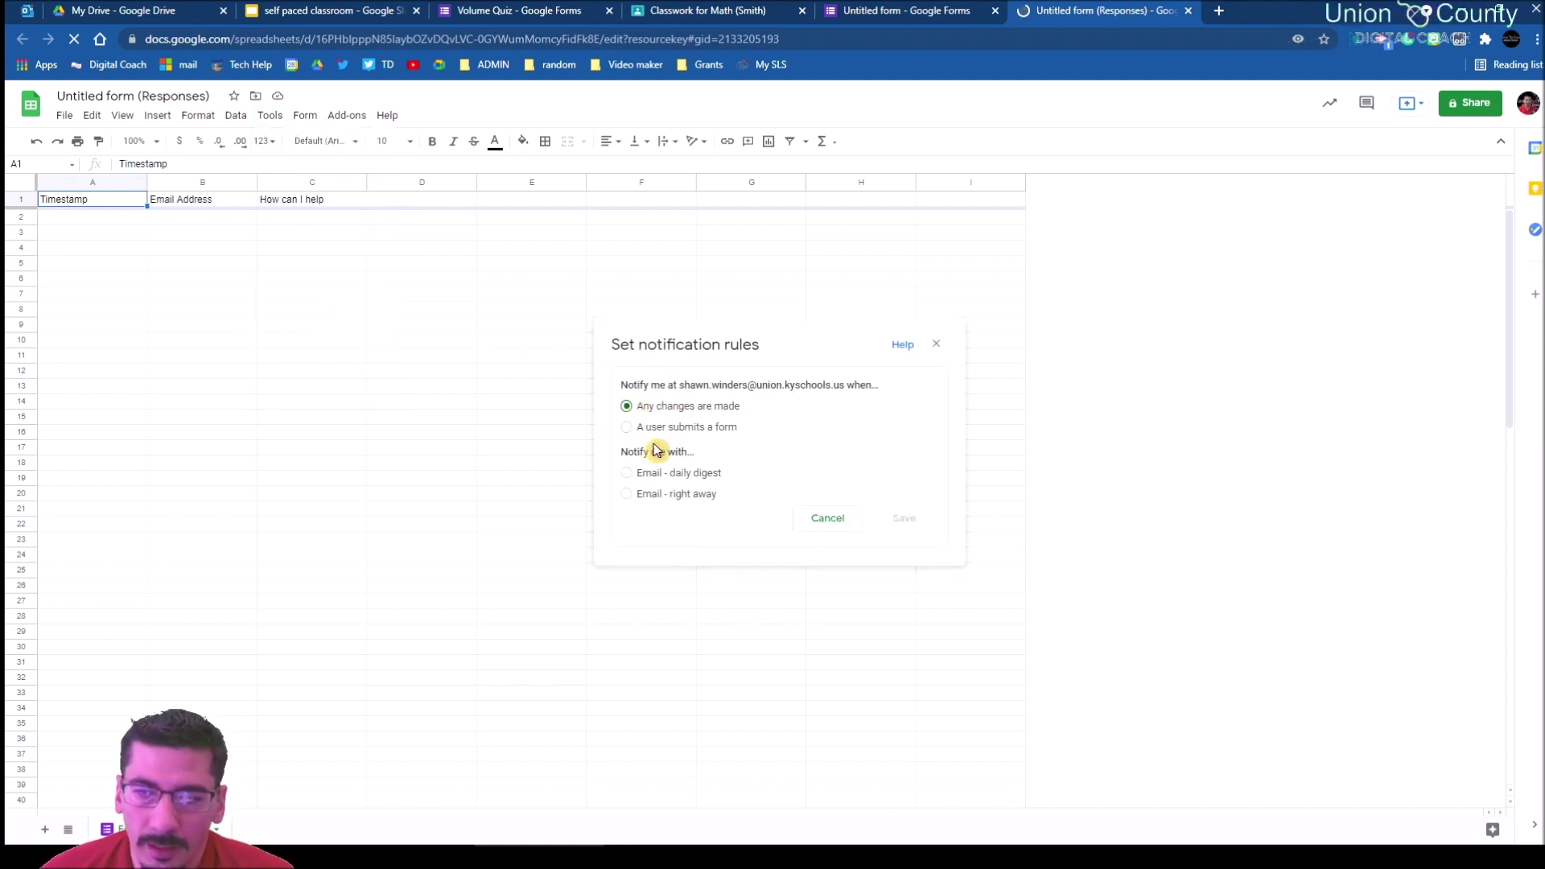
click(628, 494)
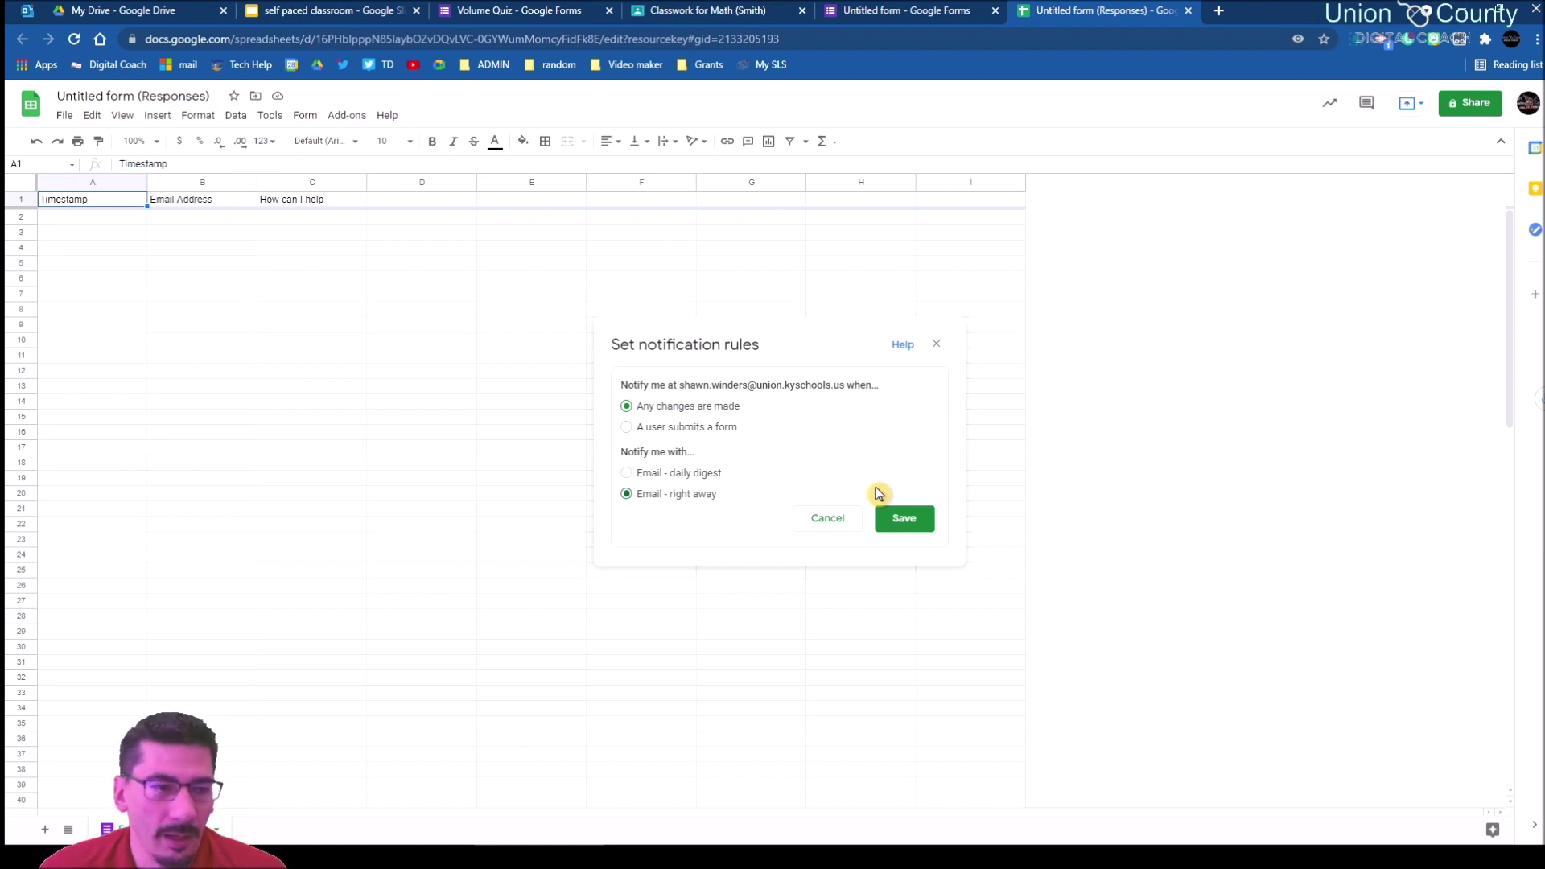
click(932, 352)
click(905, 10)
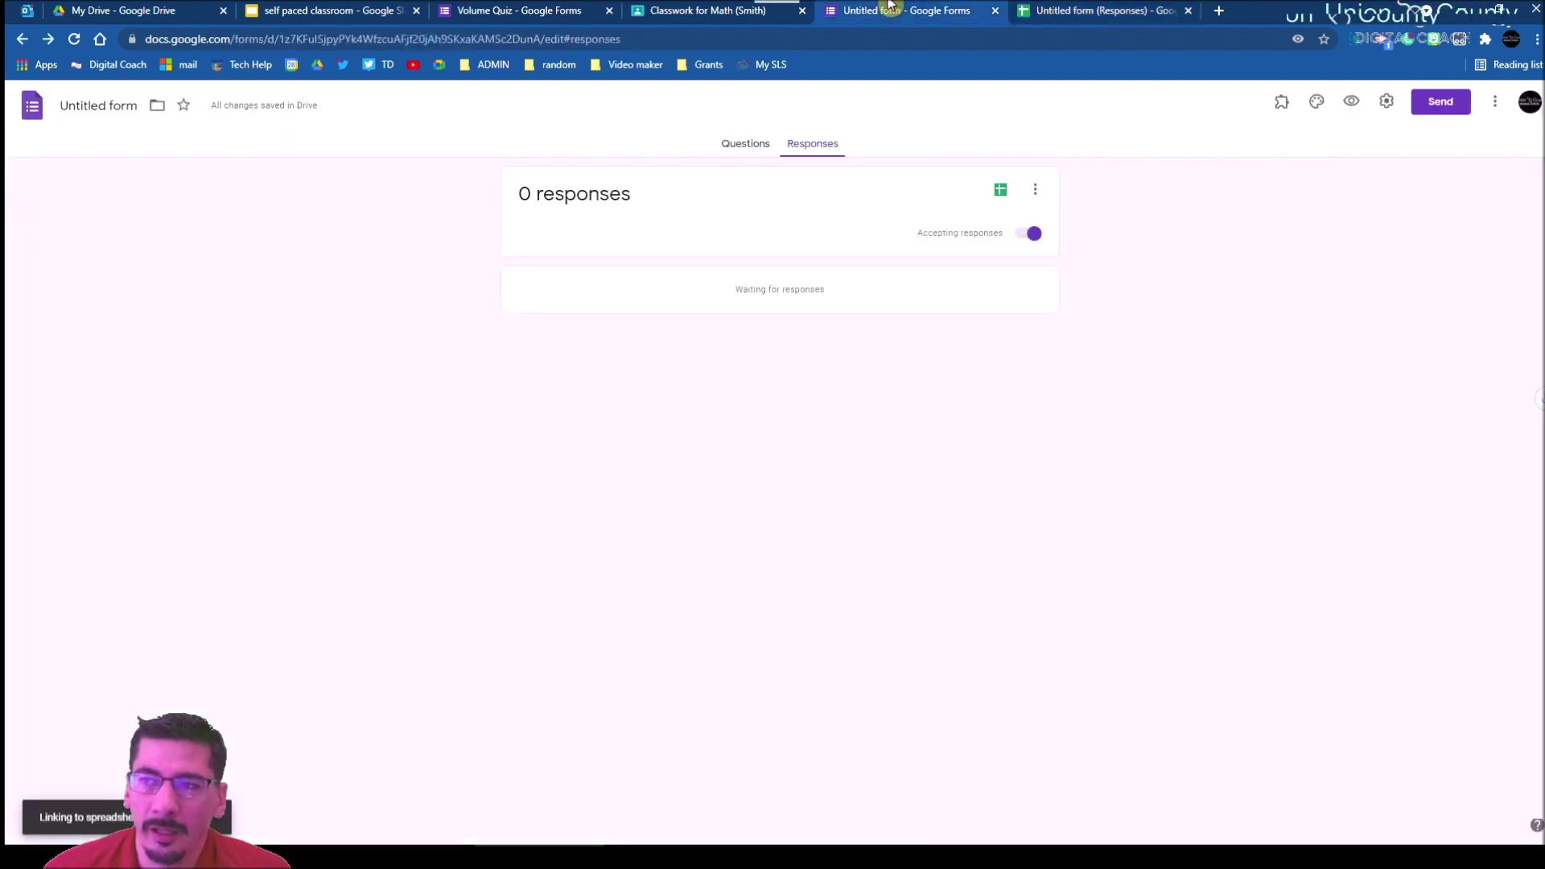
Step: Review the help form's questions and responses, then return to the Math Classwork page
click(744, 145)
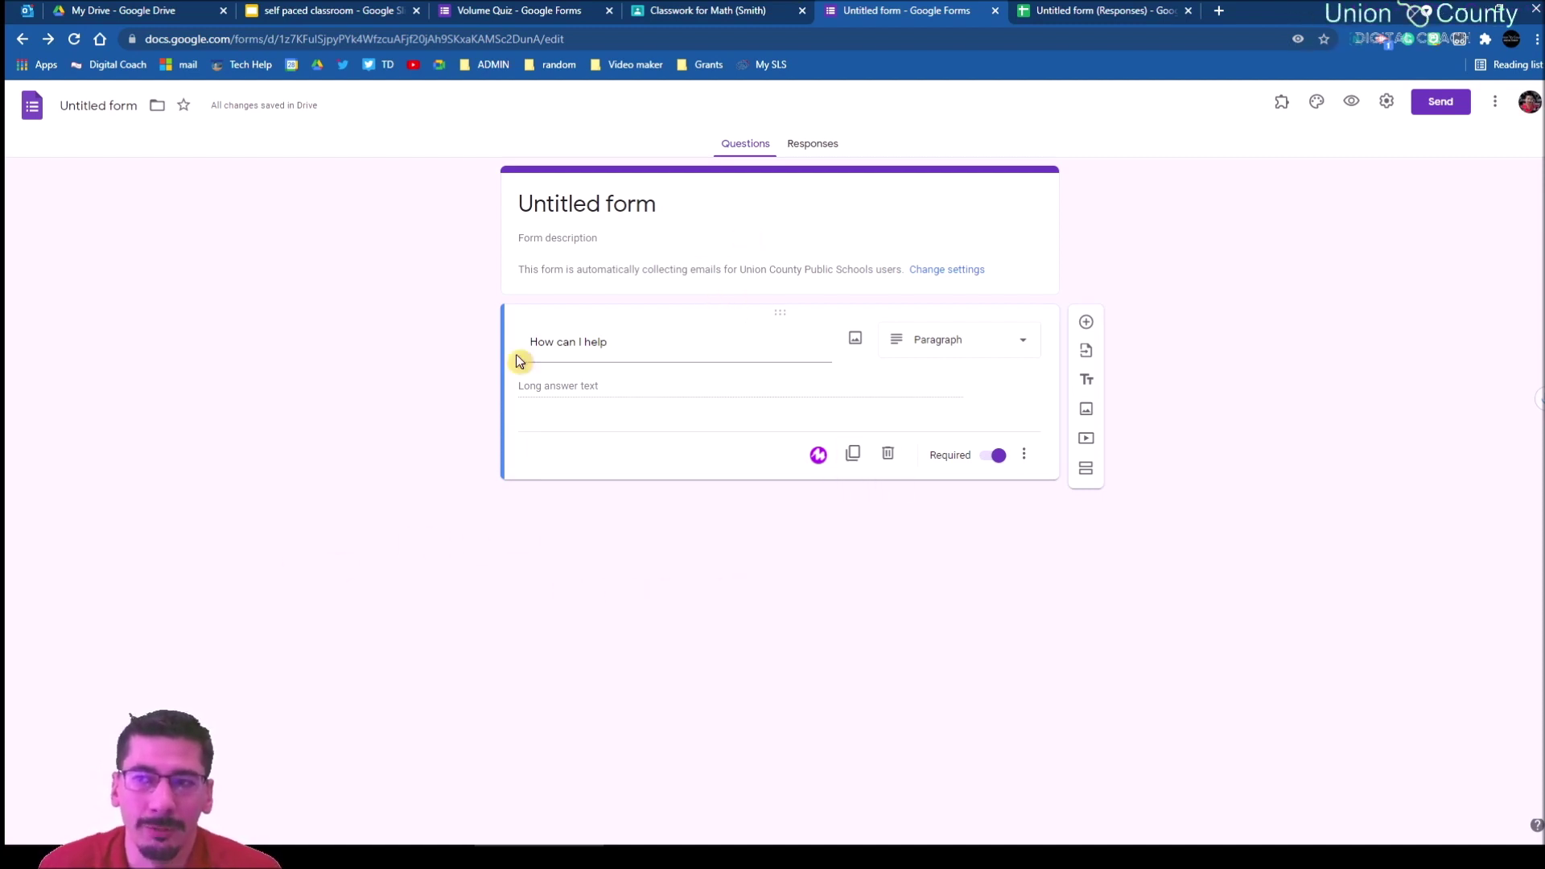
click(815, 142)
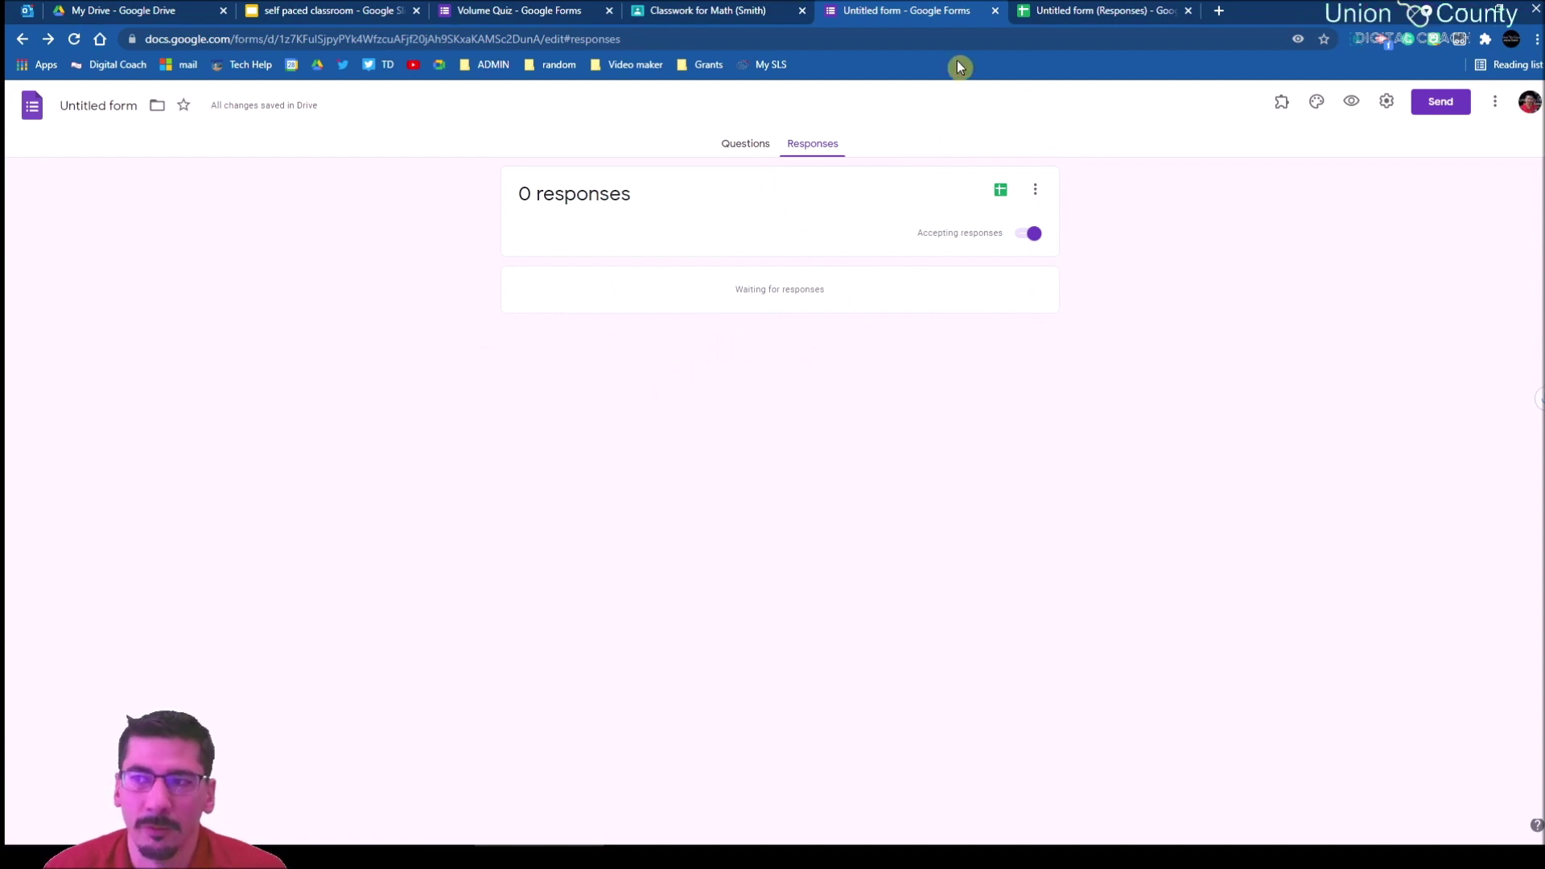
click(655, 12)
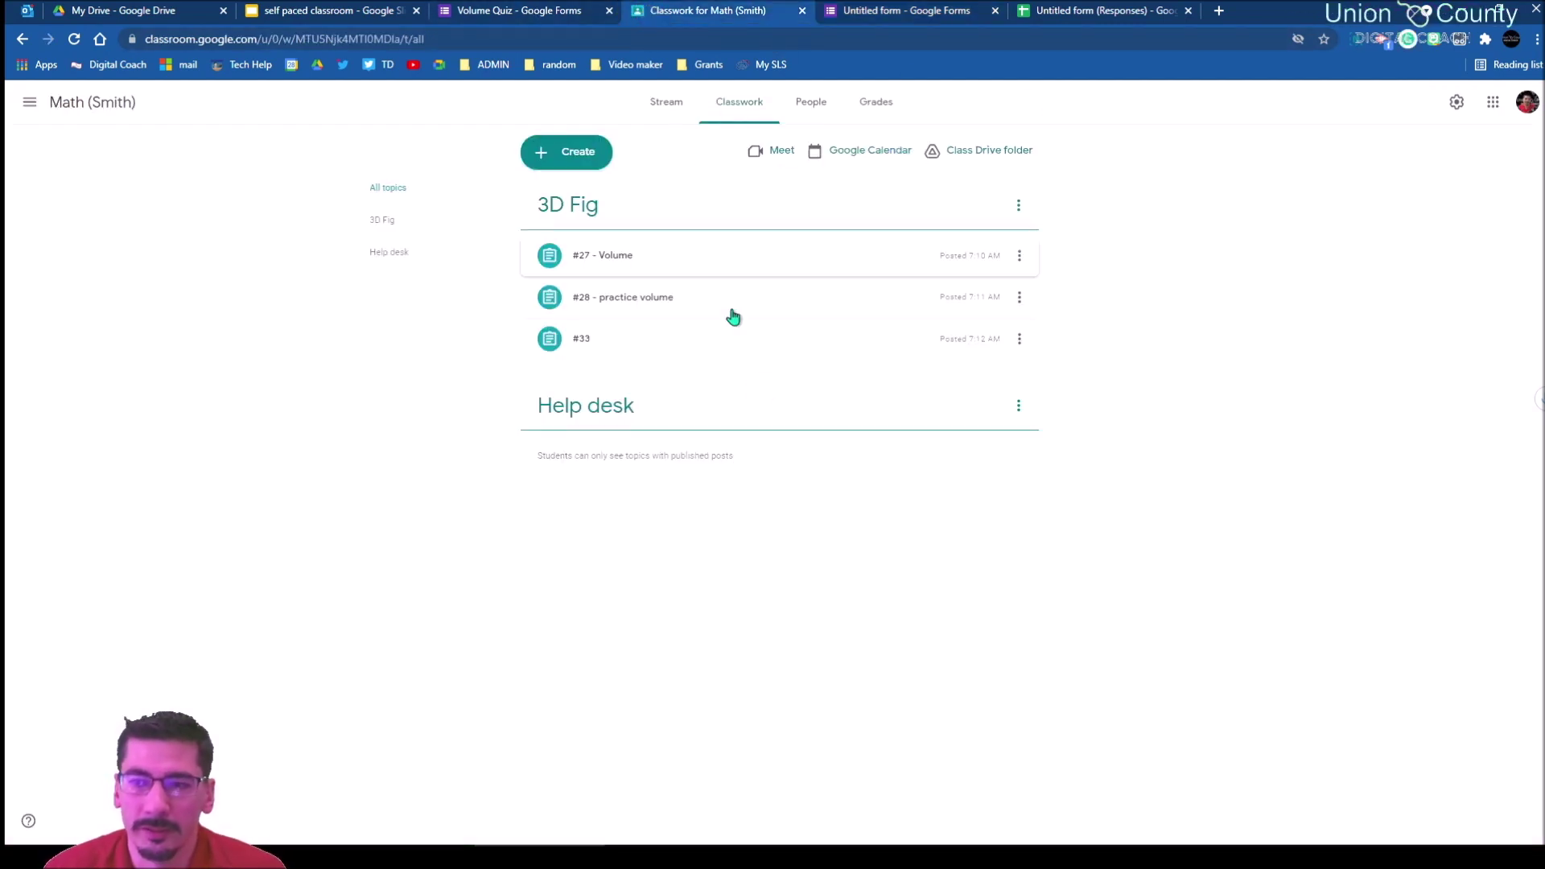
Step: Start a new material and attach the Untitled form from Google Drive
click(616, 420)
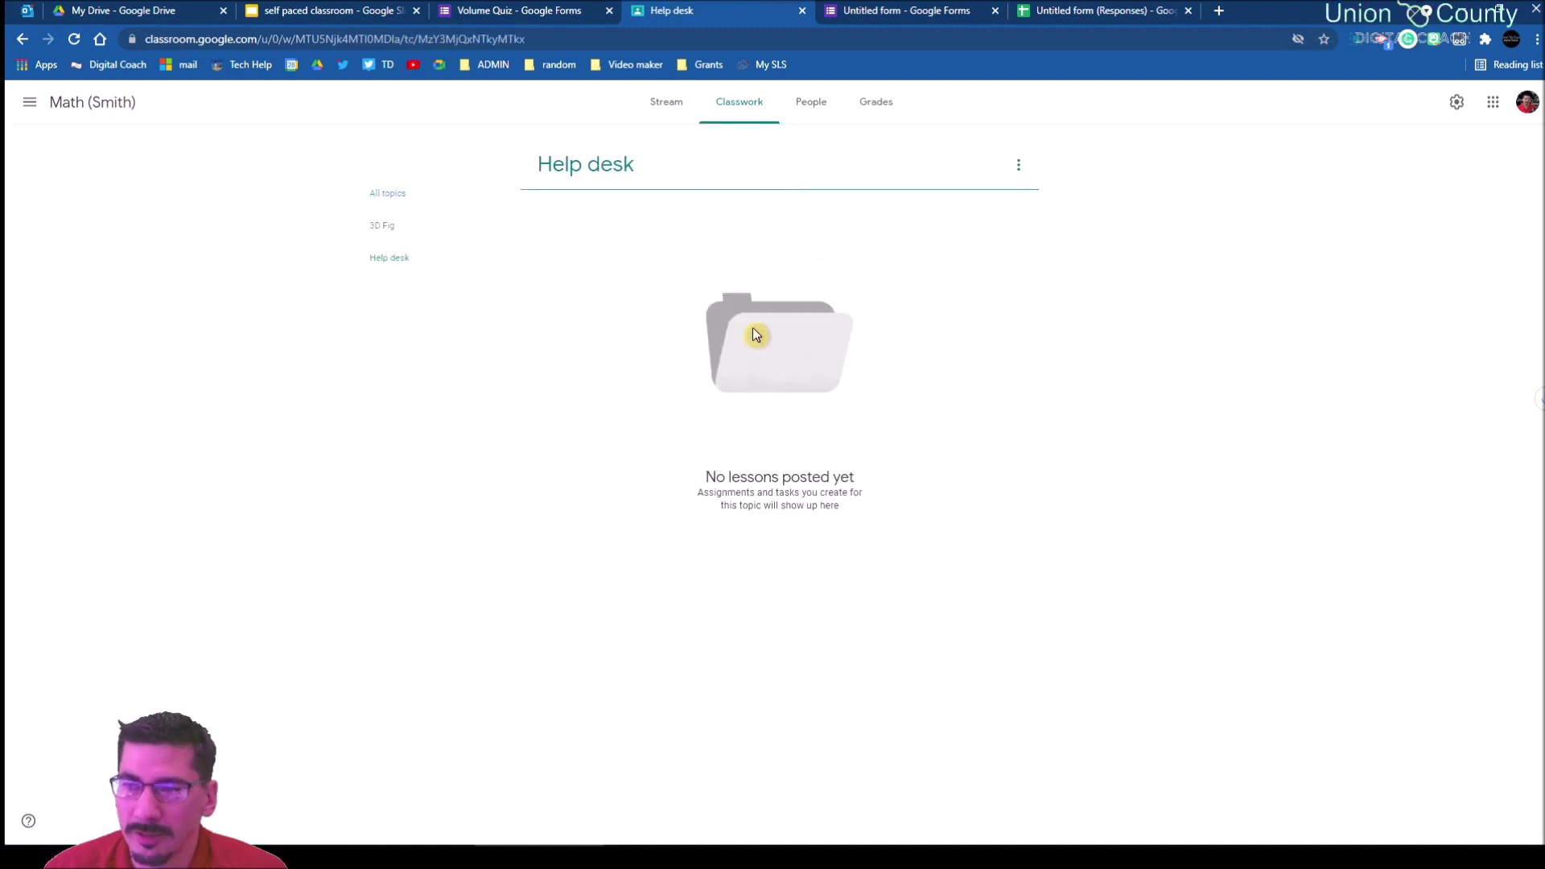
click(723, 105)
click(575, 158)
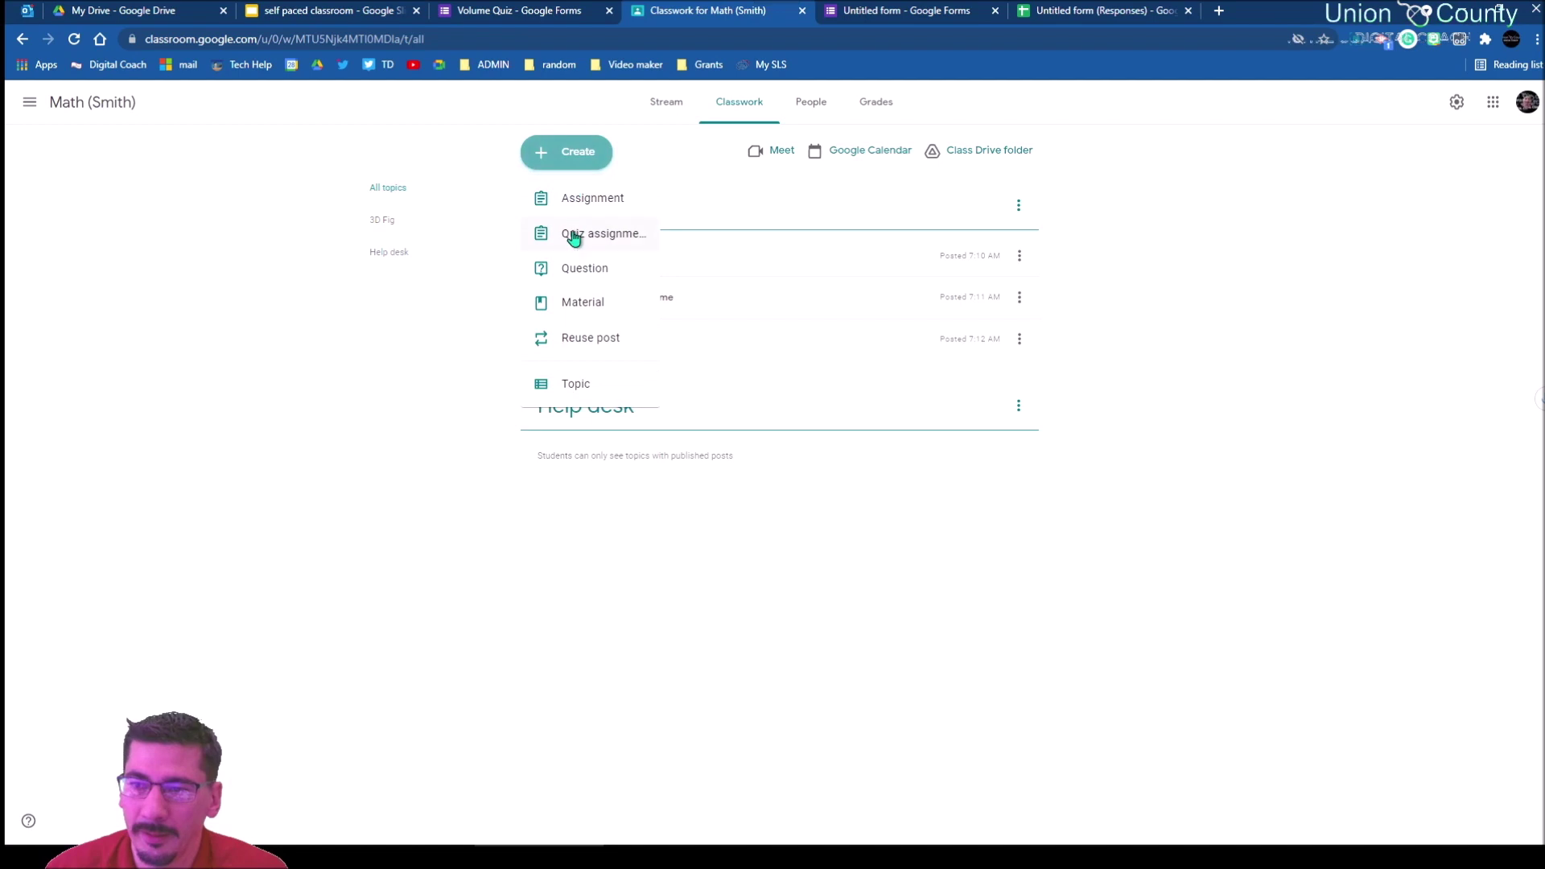
click(569, 305)
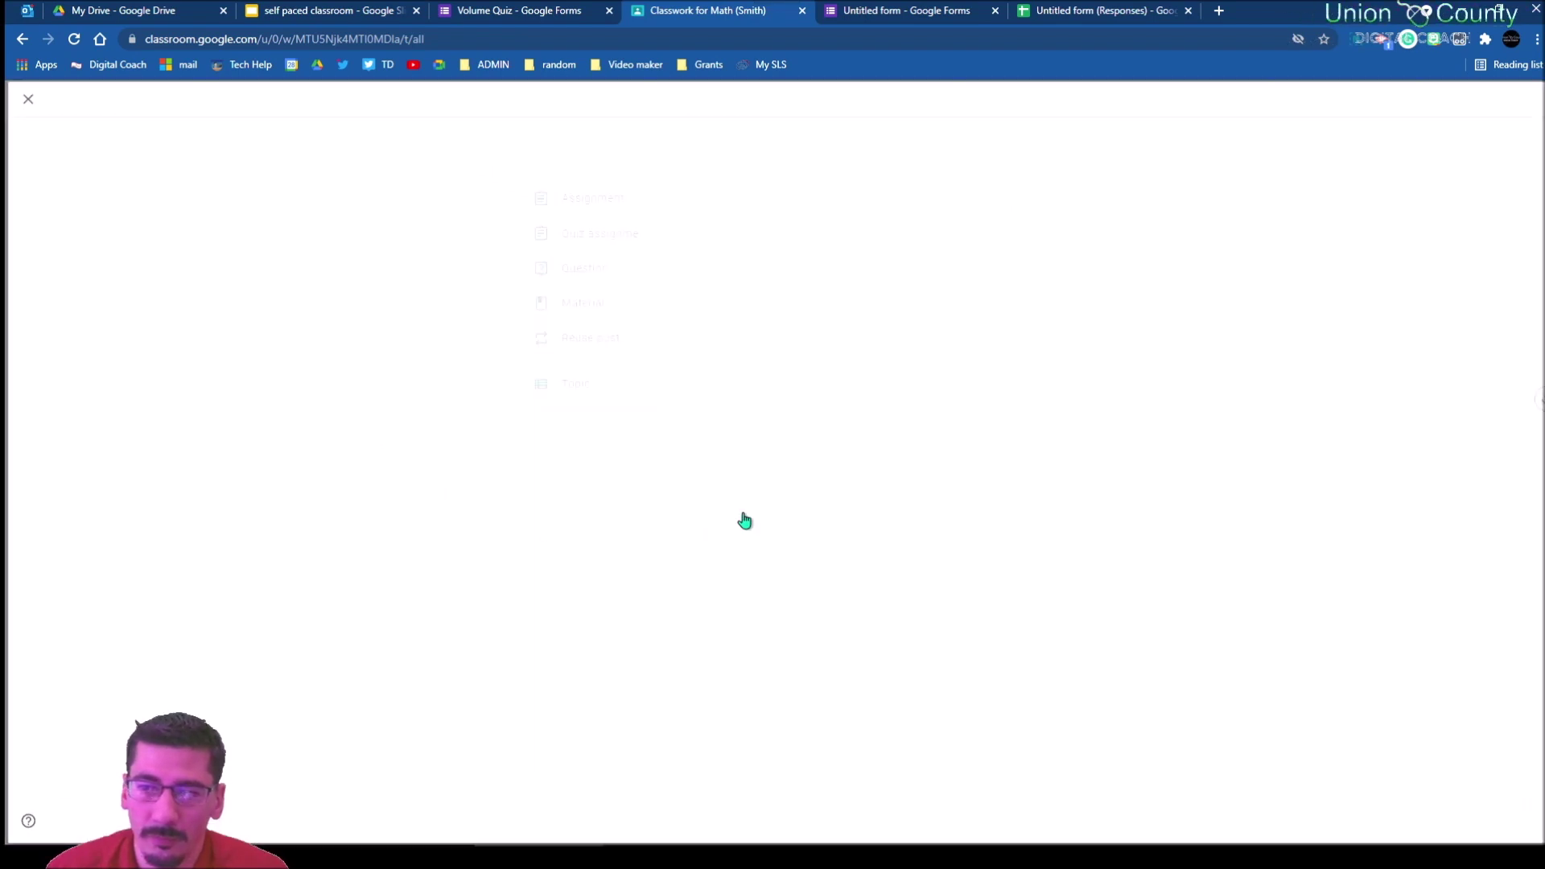
click(89, 337)
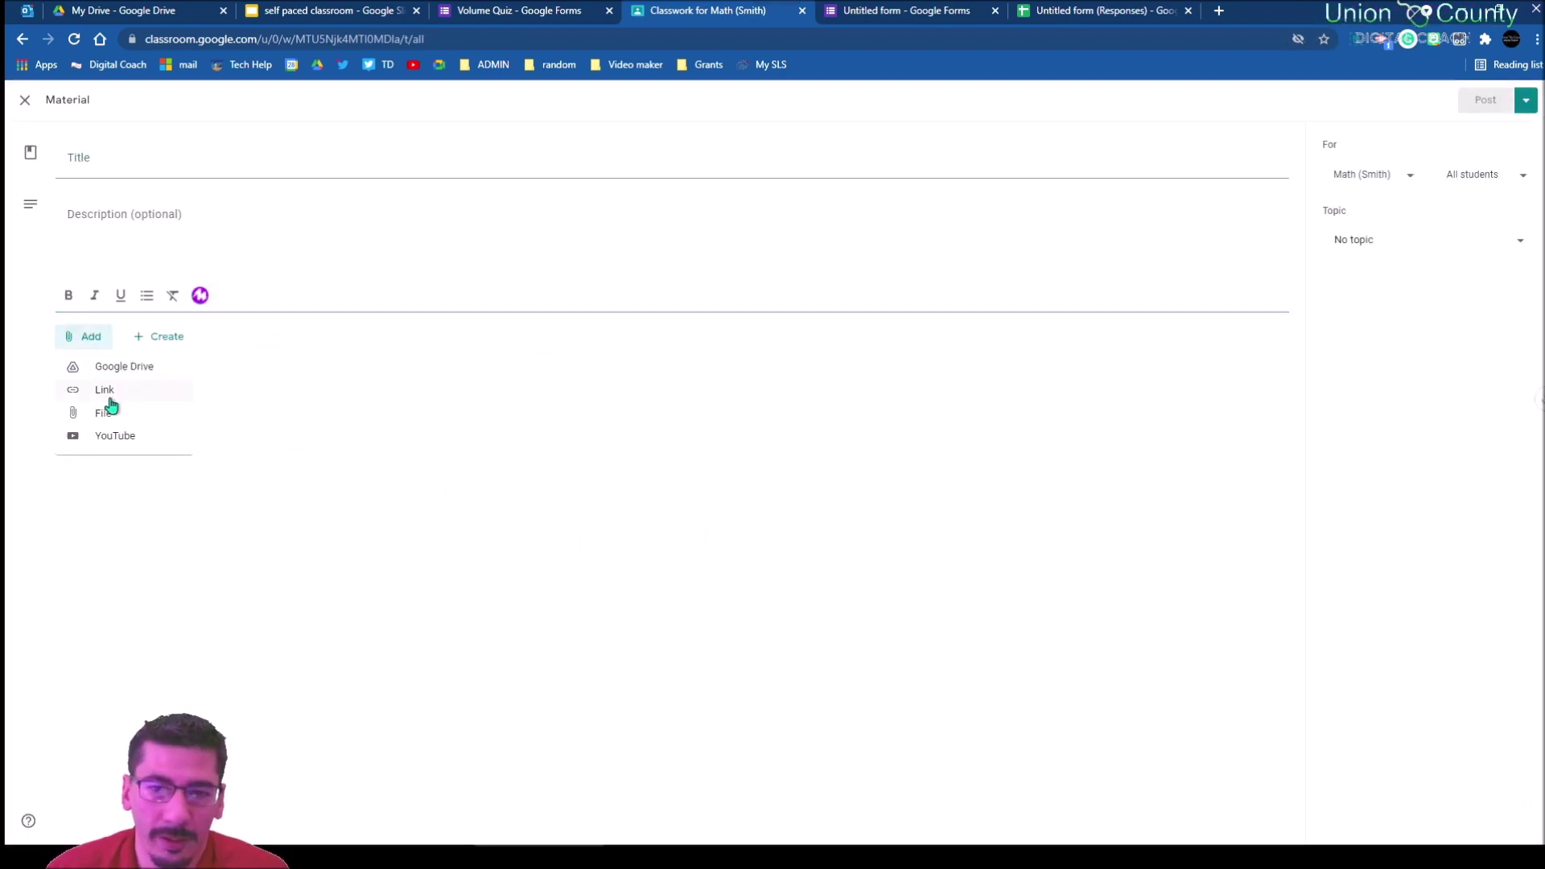
click(106, 370)
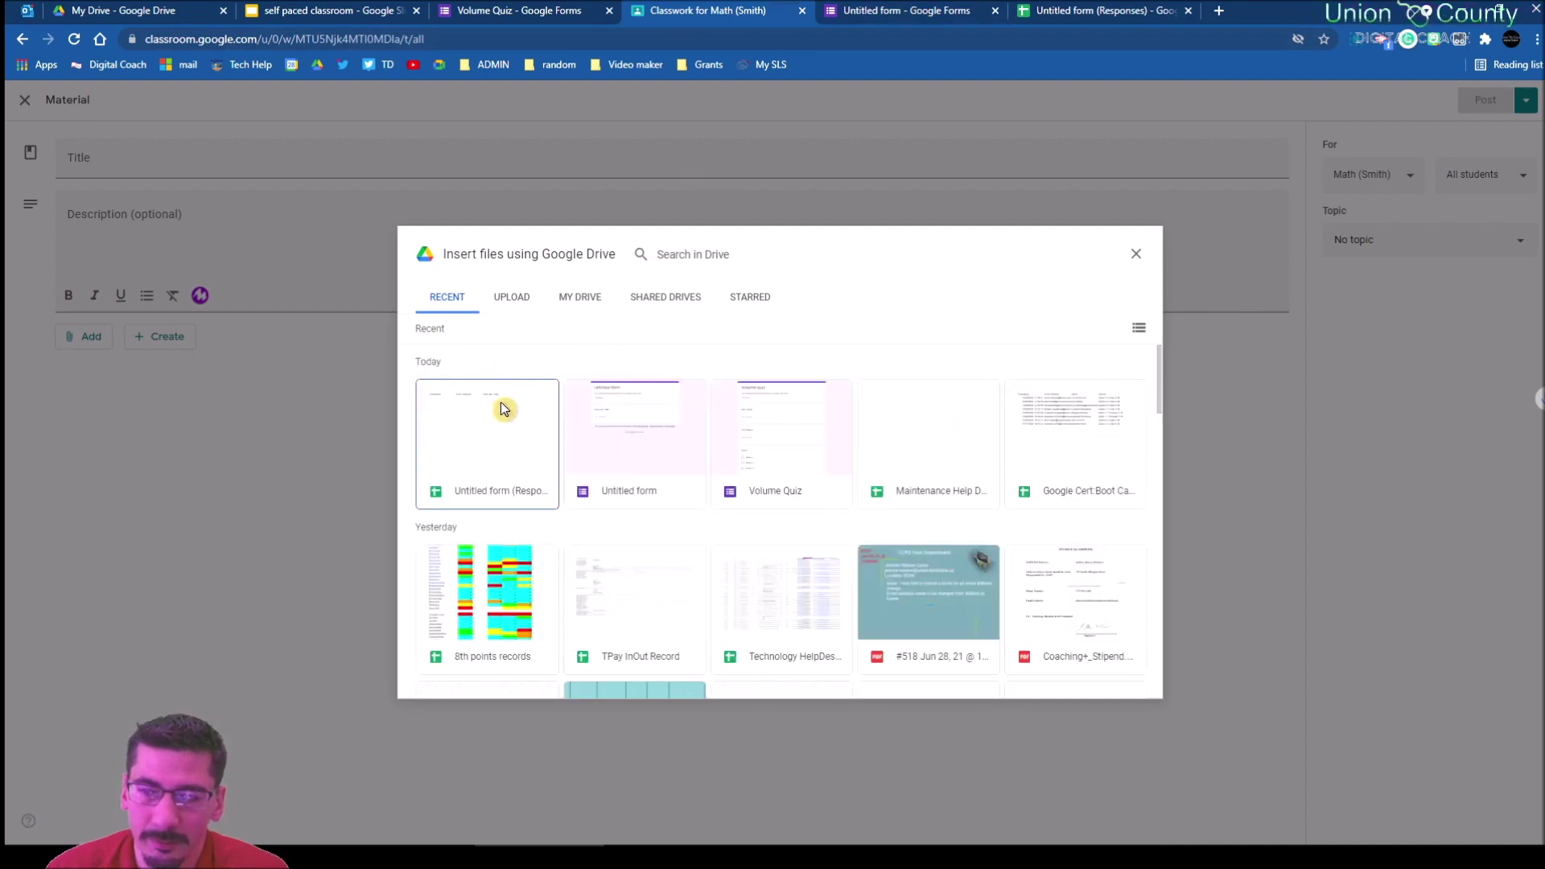
click(631, 415)
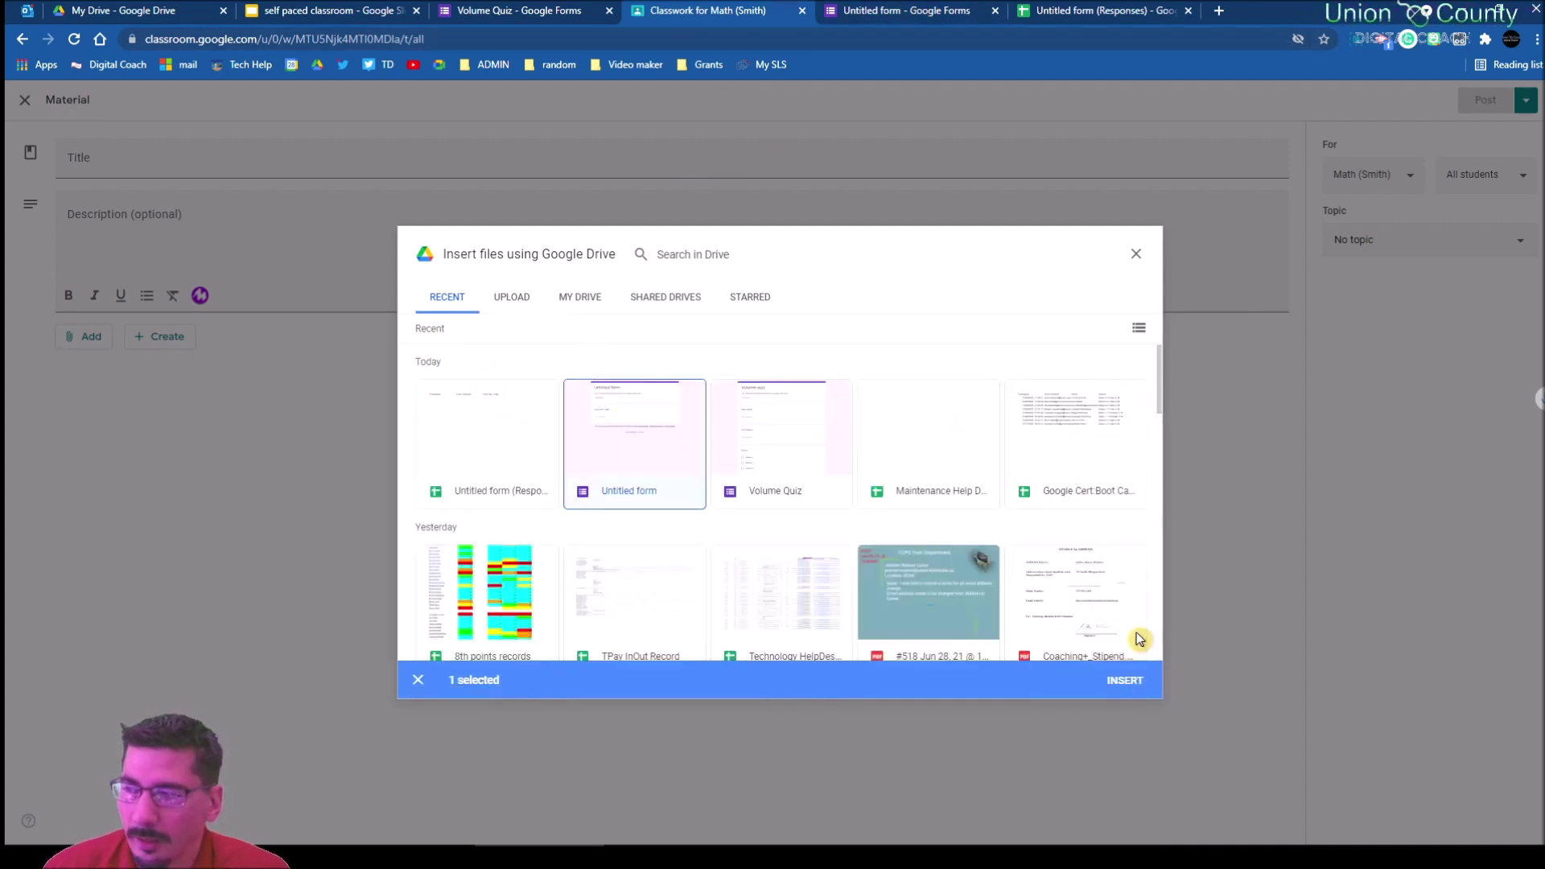
click(1123, 678)
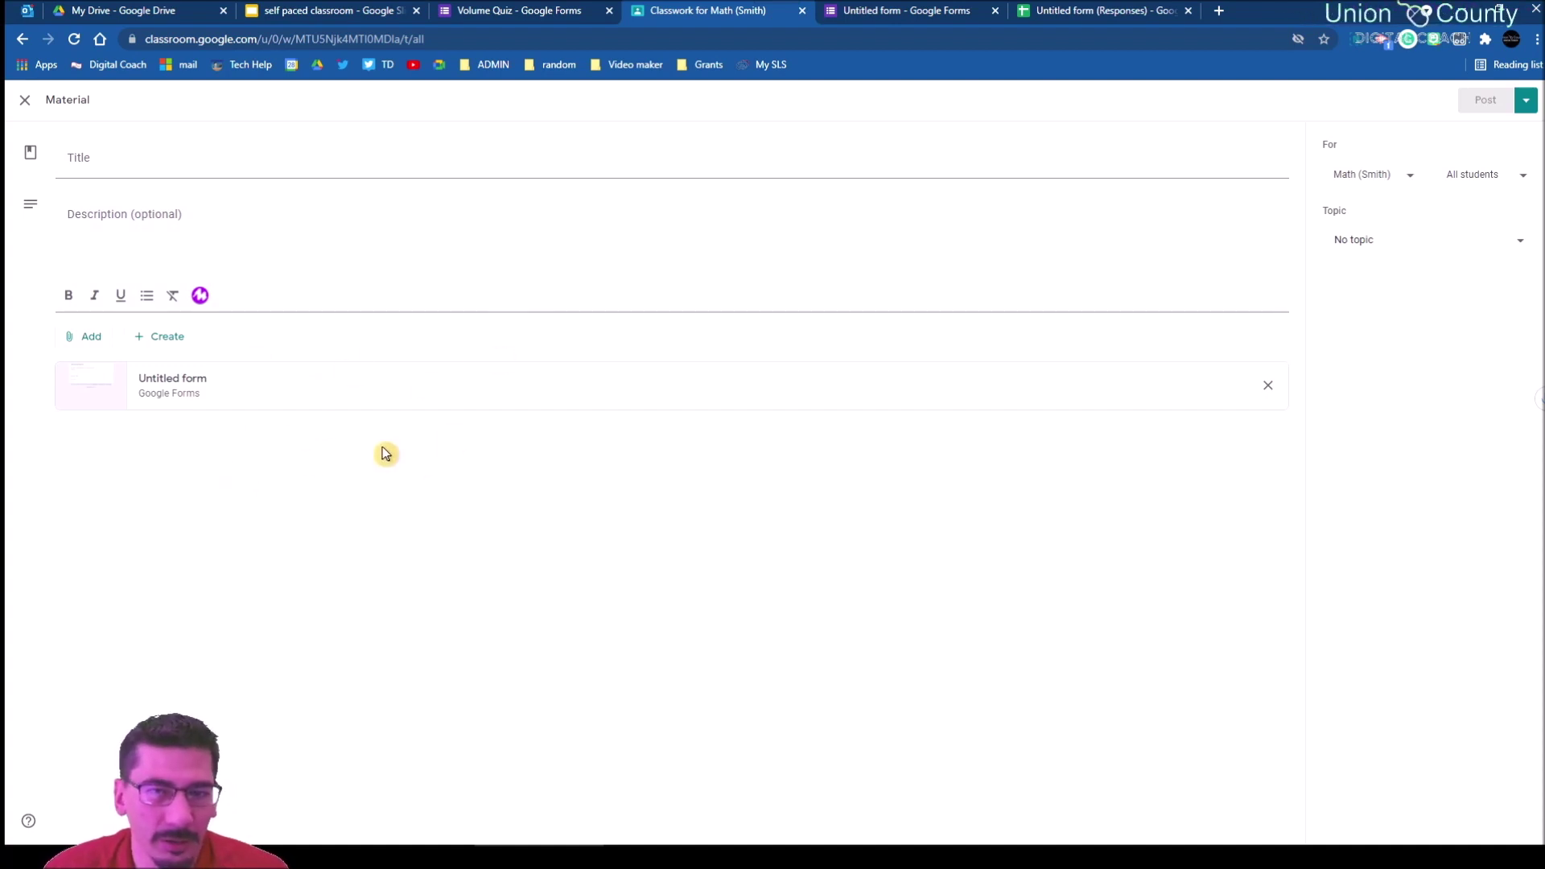
Step: Title the material 'help form', file it under Help desk, and post it
text(he)
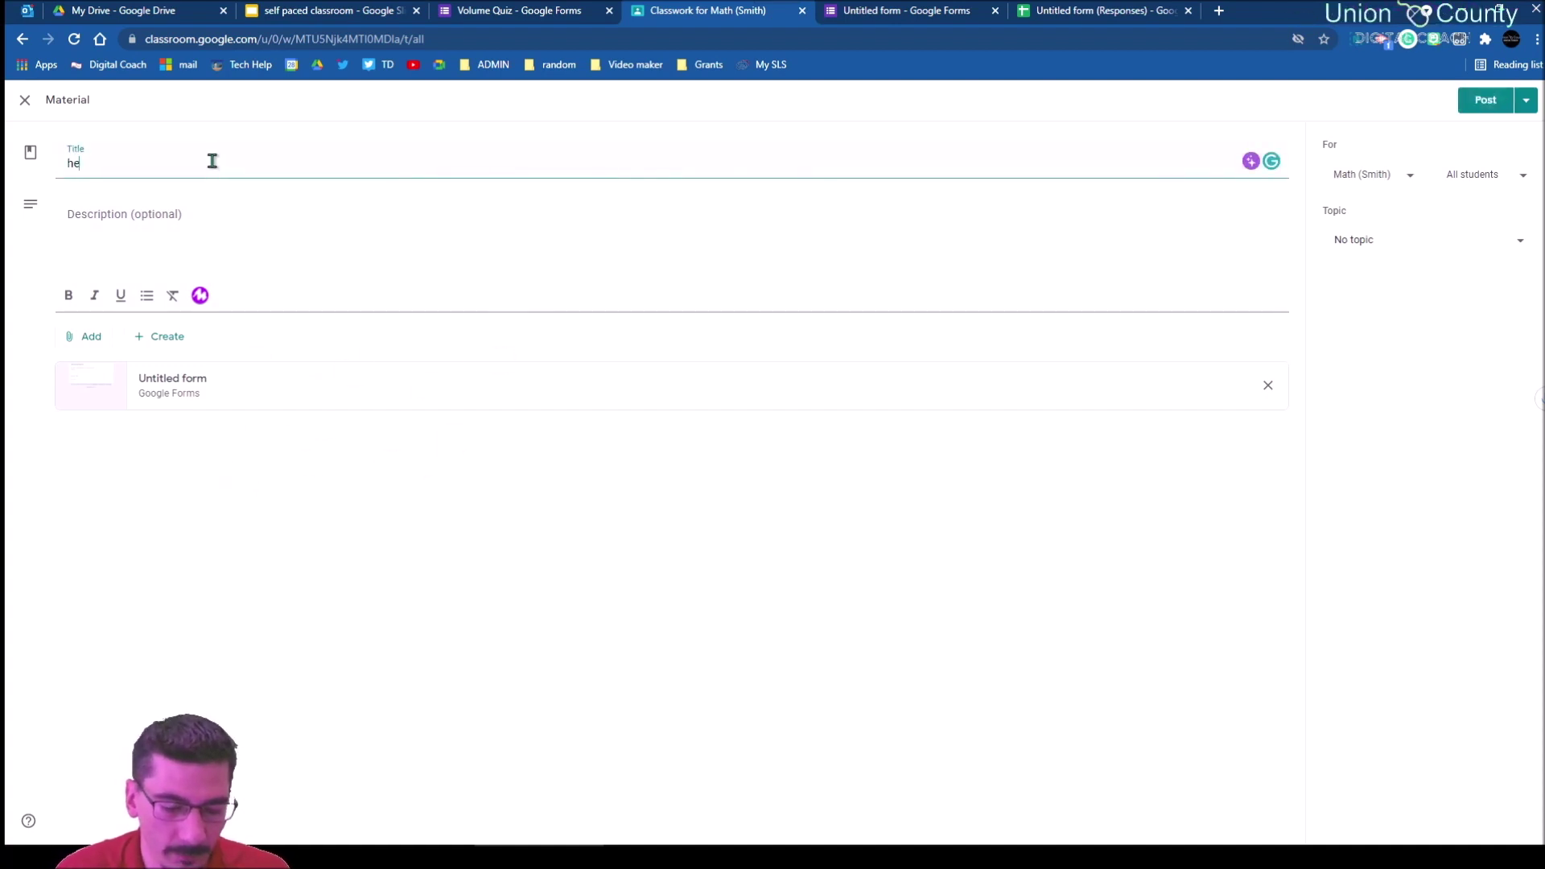
text(lp form)
click(252, 580)
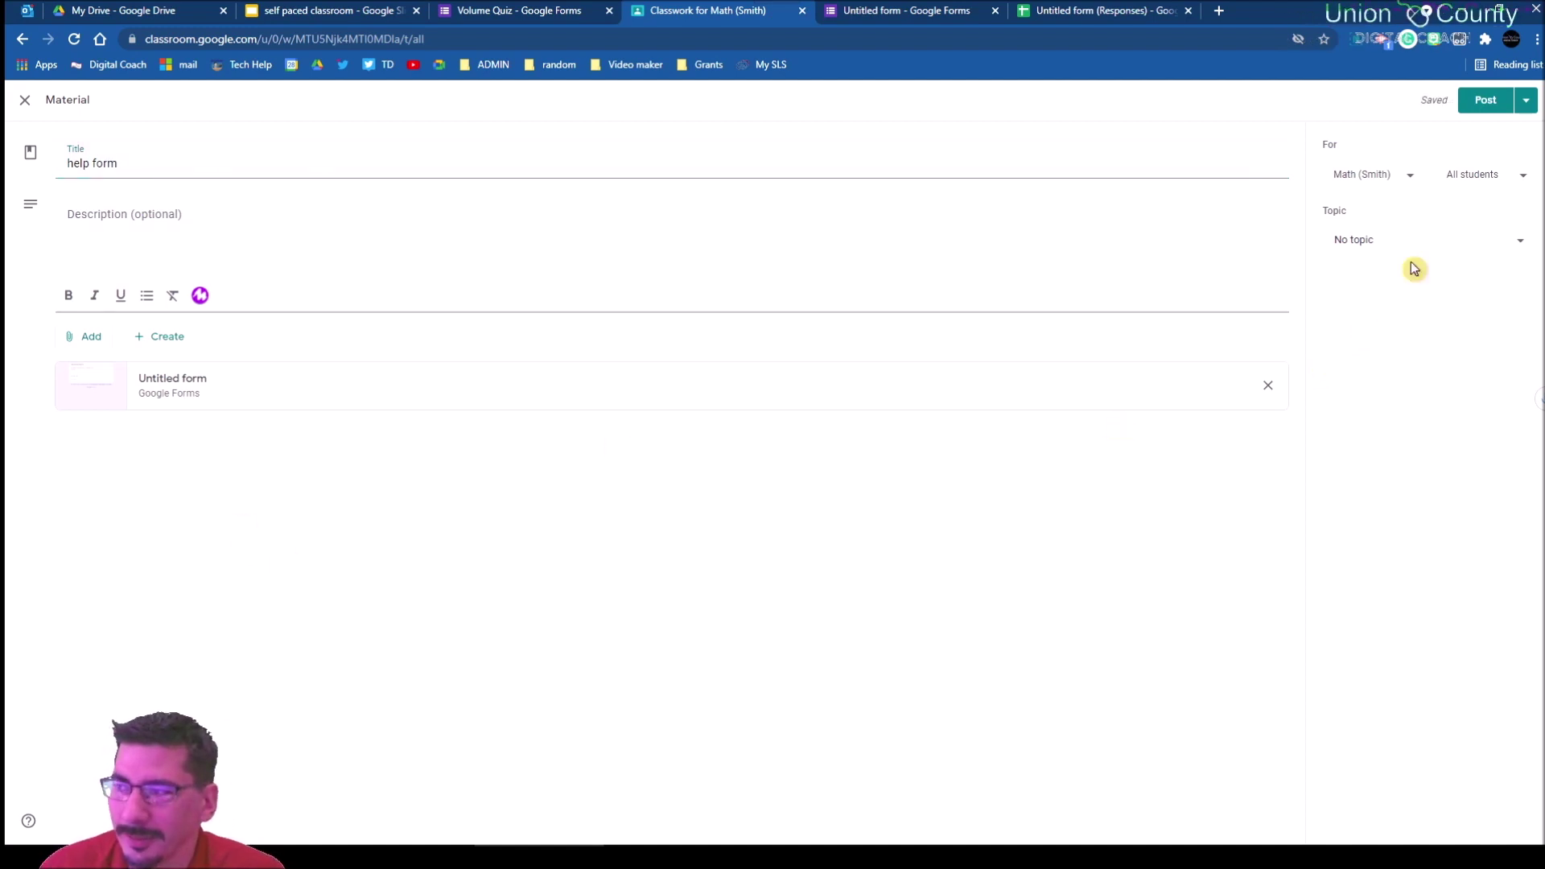
click(1496, 239)
click(1424, 354)
click(1484, 96)
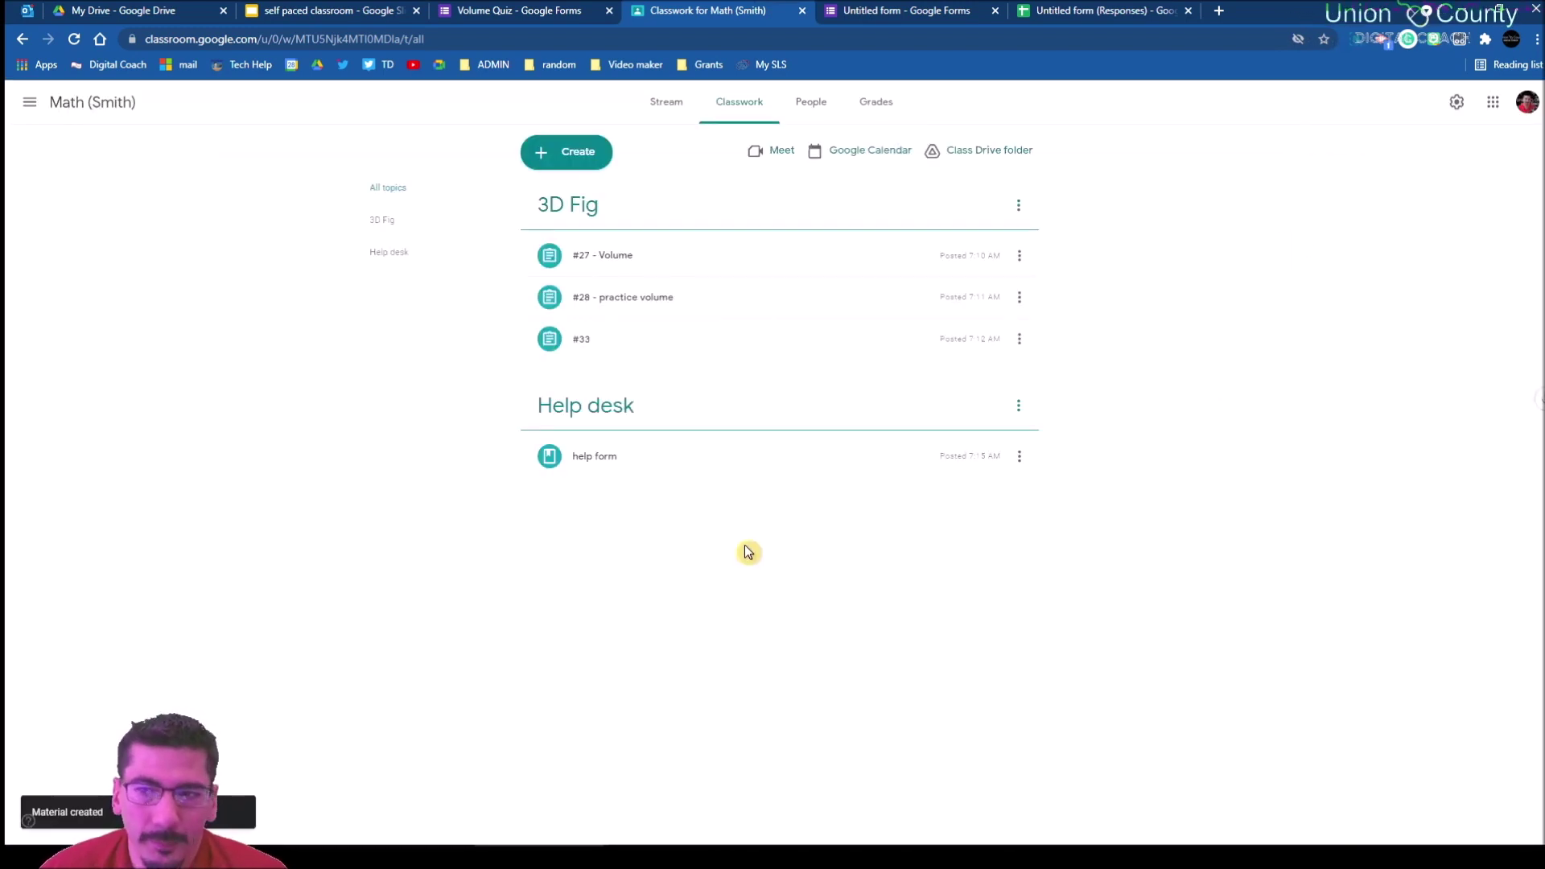
Step: In the self paced classroom presentation, advance to the '4 Guided Selfpaced' slide
click(368, 10)
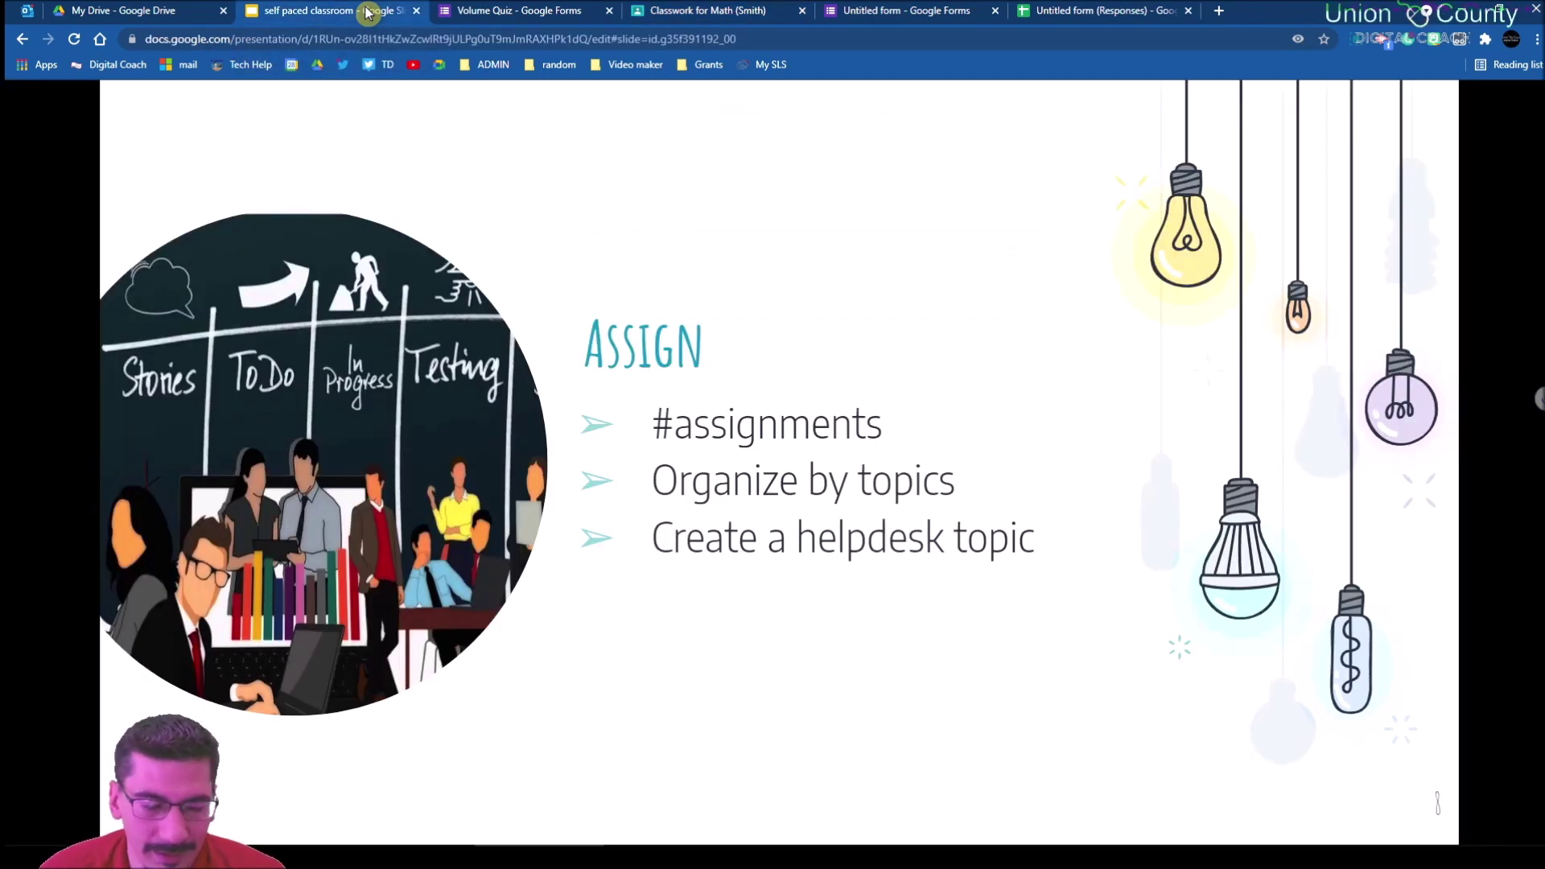
key(Right)
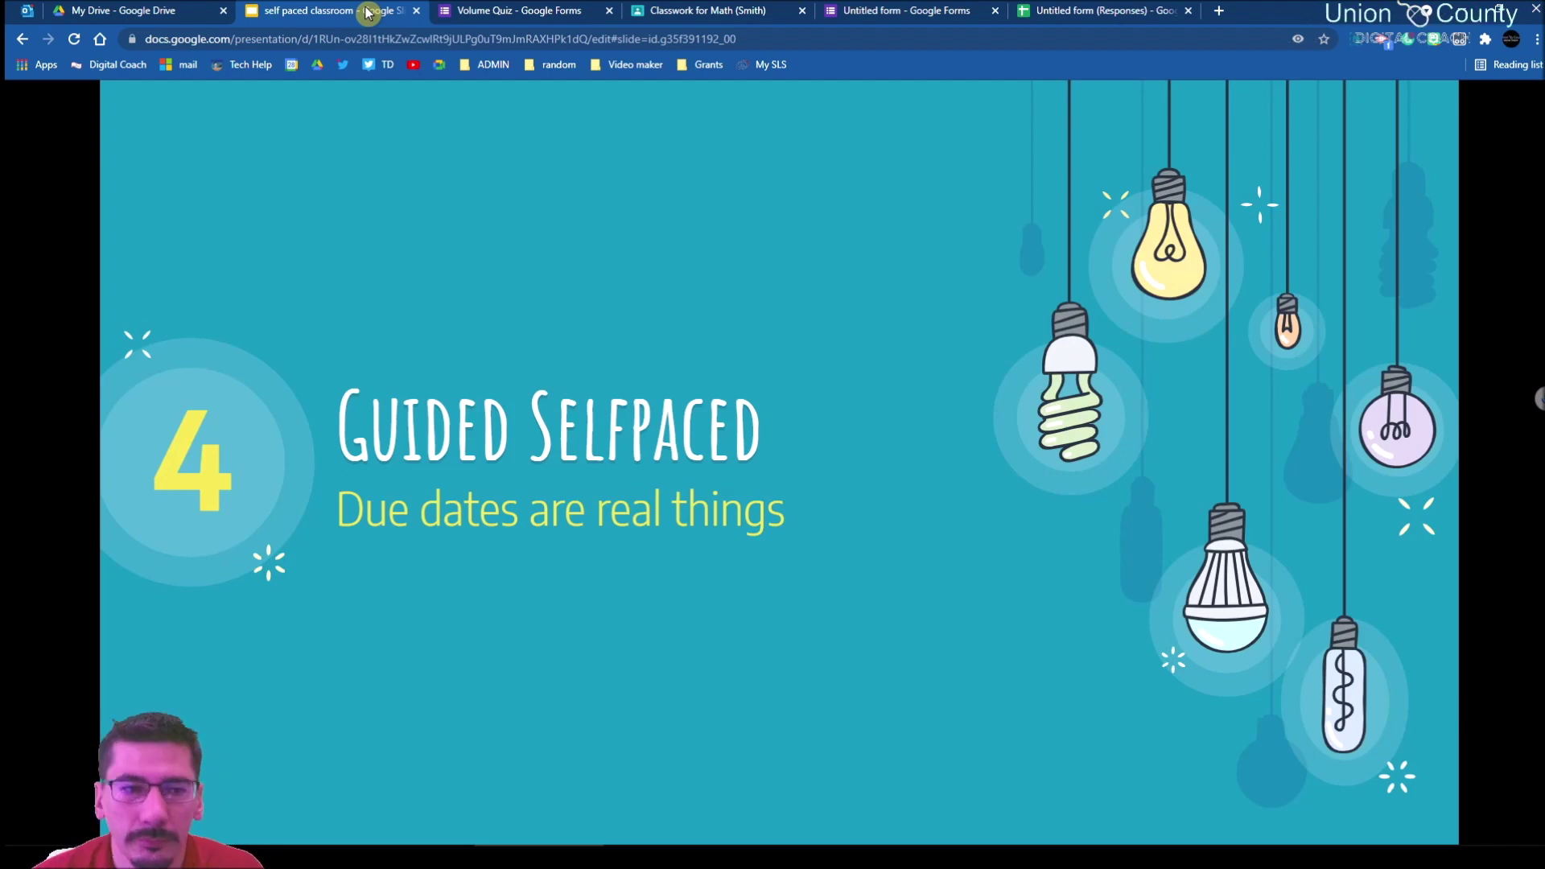